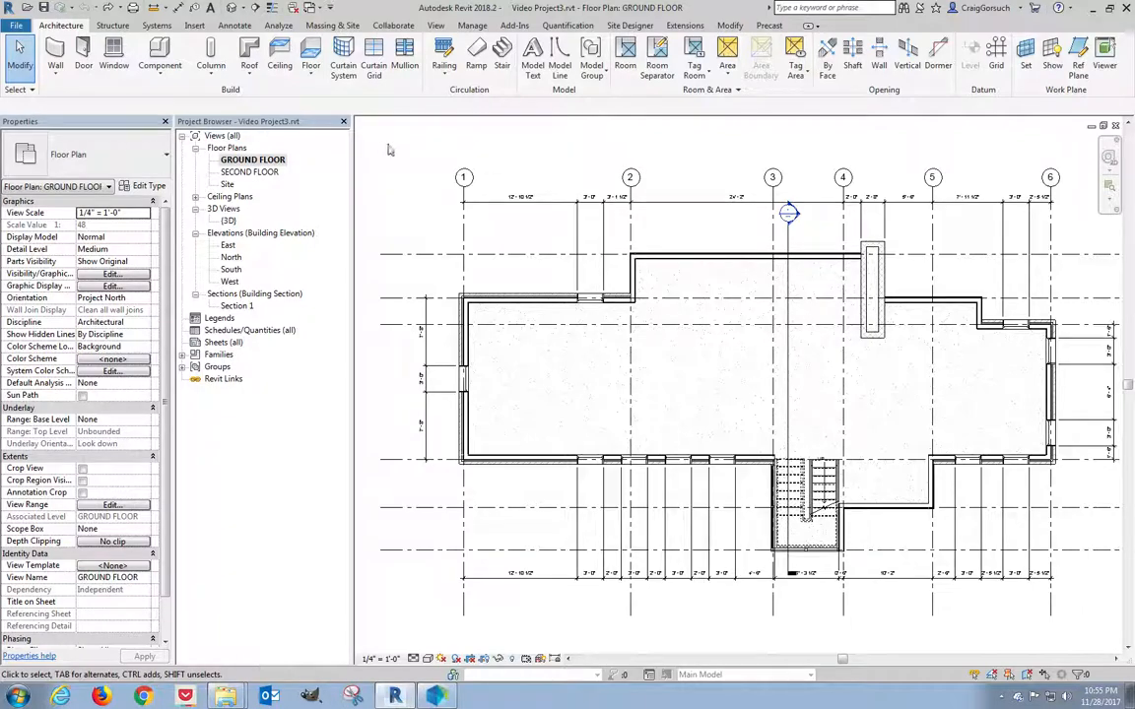
On the GROUND FLOOR plan, place two 24" x 72" double-hung windows in the top wall.
{"action": "left_click", "coordinate": [248, 161]}
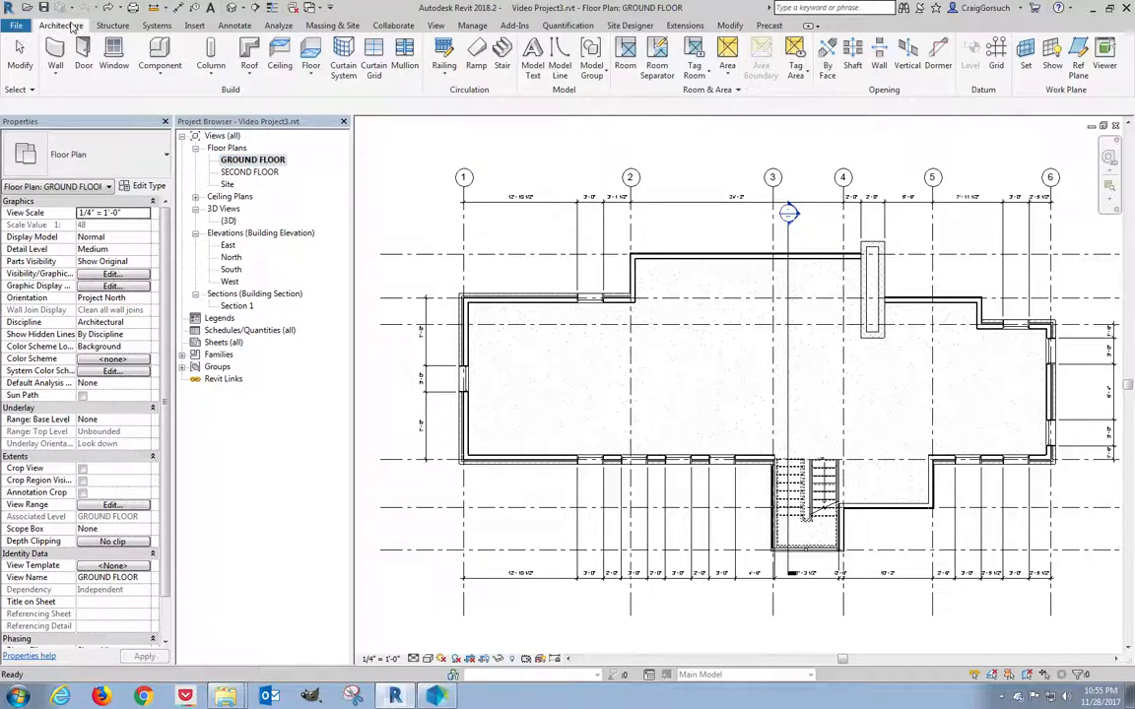
{"action": "left_click", "coordinate": [113, 63]}
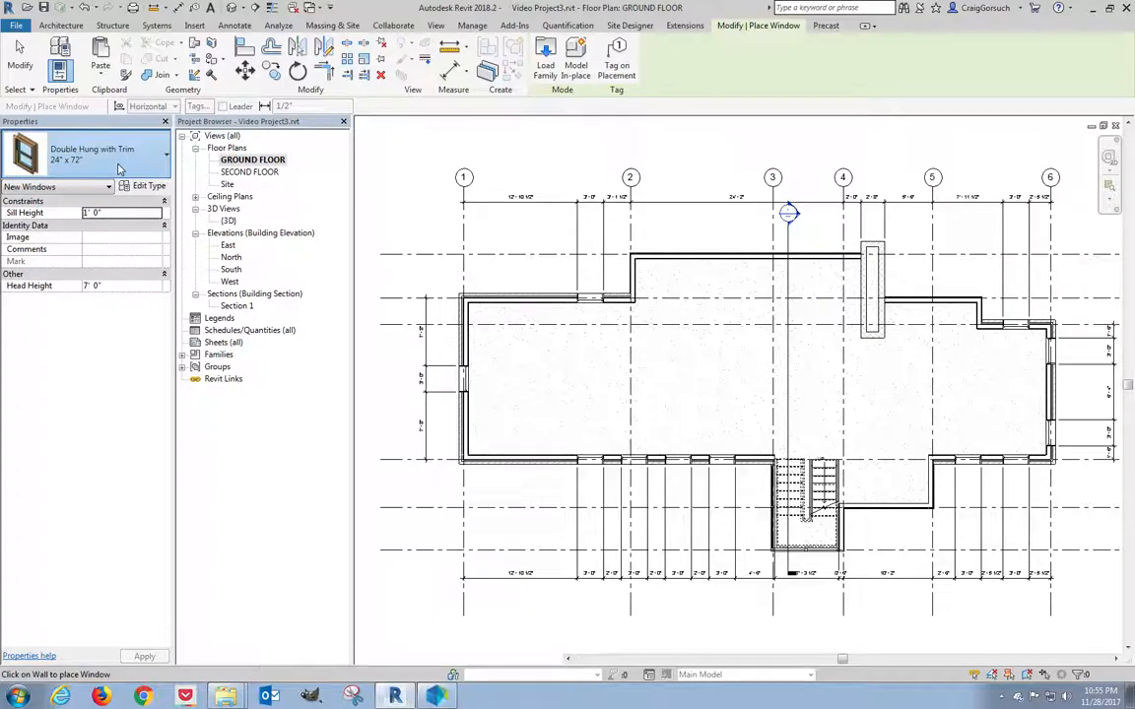
{"action": "left_click", "coordinate": [116, 166]}
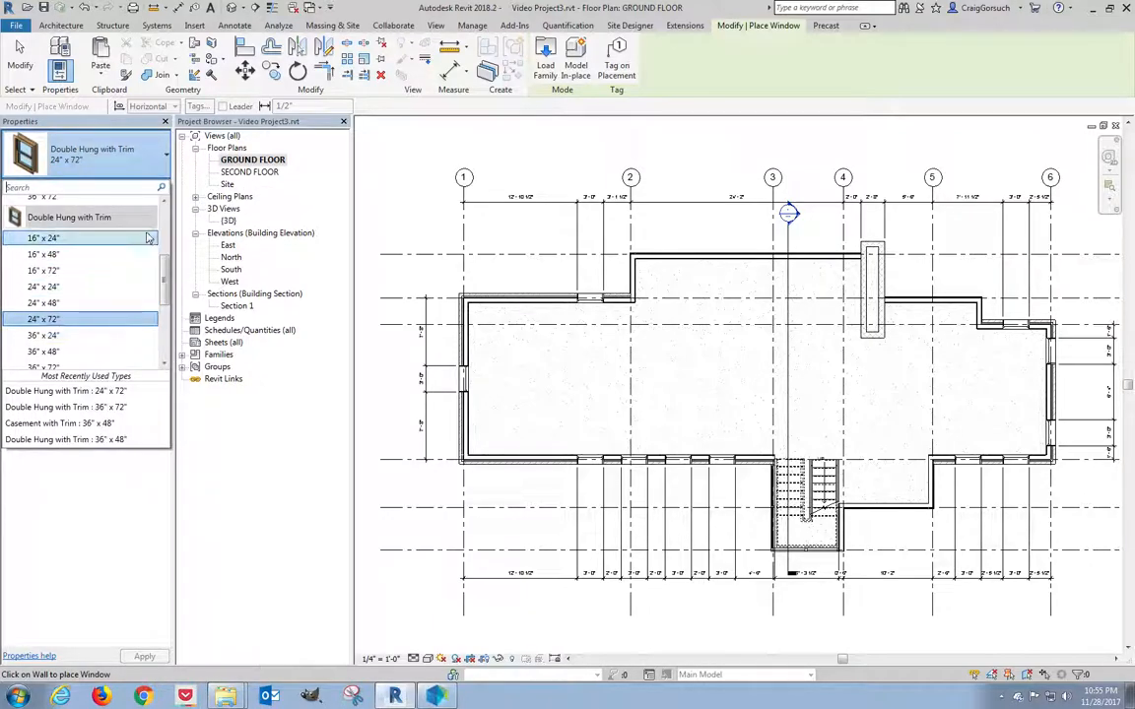
{"action": "scroll", "coordinate": [168, 293], "scroll_direction": "down", "scroll_amount": 2}
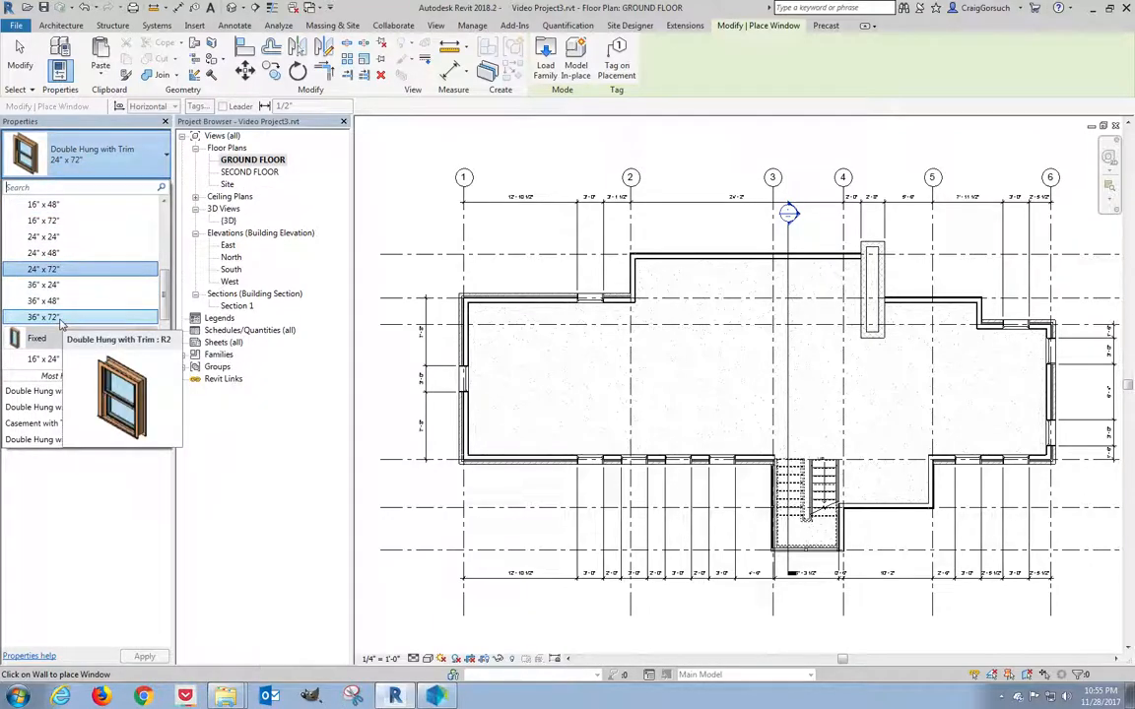
{"action": "left_click", "coordinate": [52, 270]}
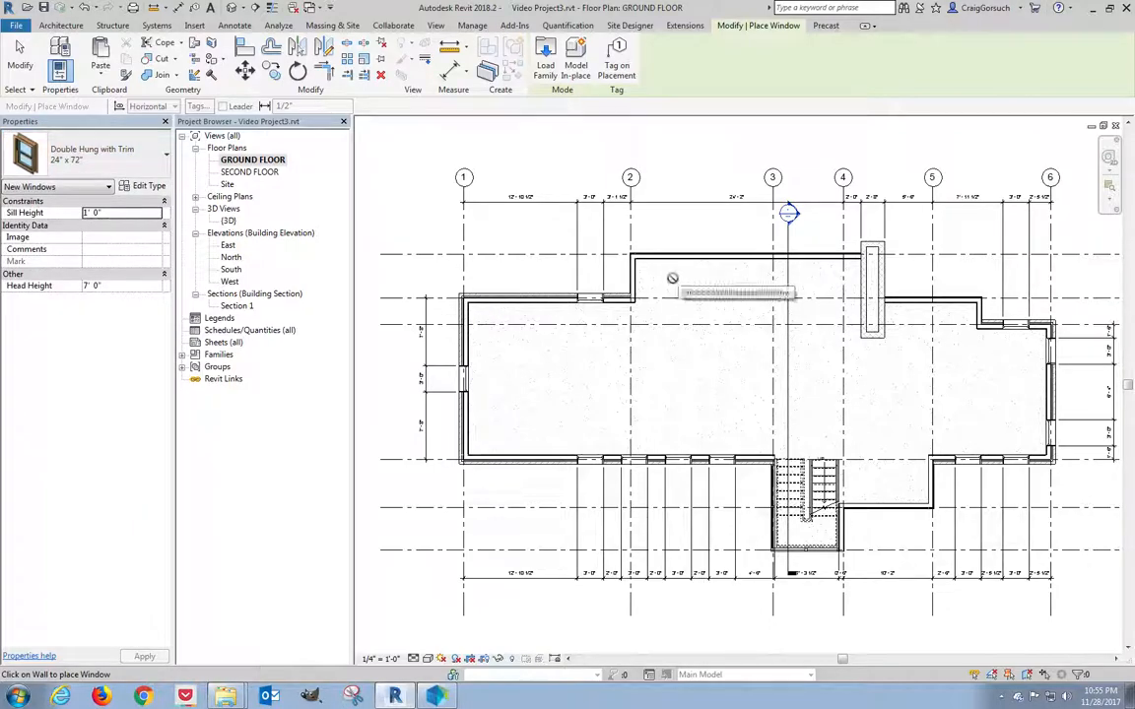
{"action": "scroll", "coordinate": [665, 275], "scroll_direction": "up", "scroll_amount": 5}
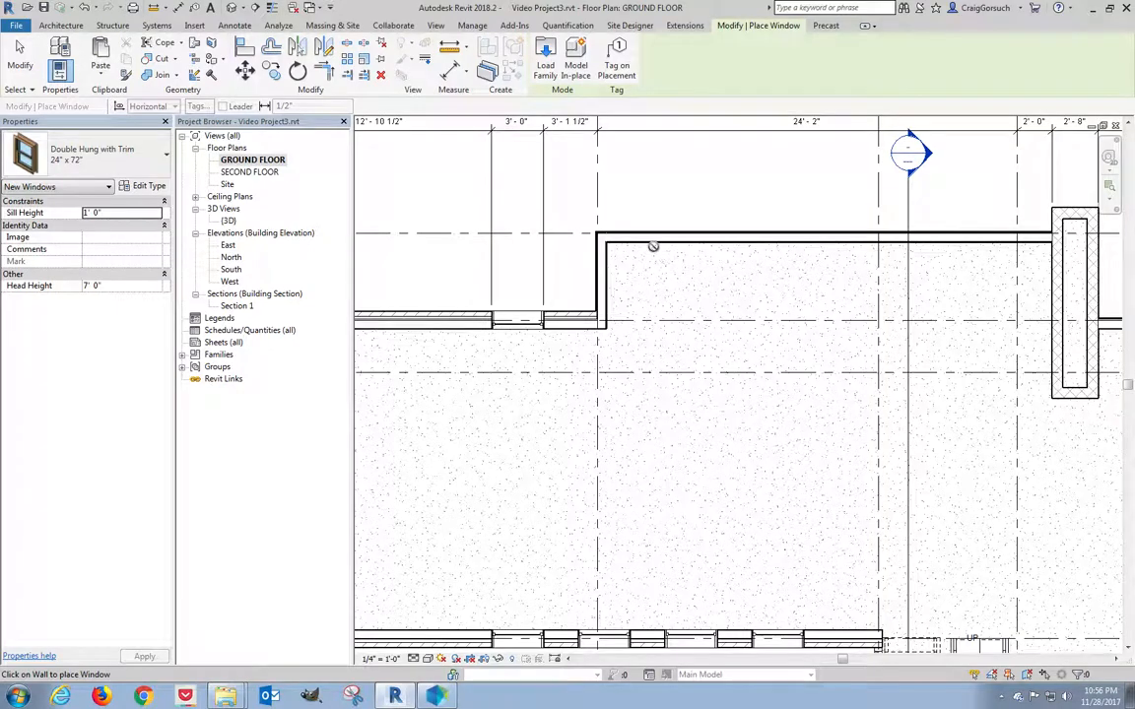
{"action": "left_click", "coordinate": [656, 252]}
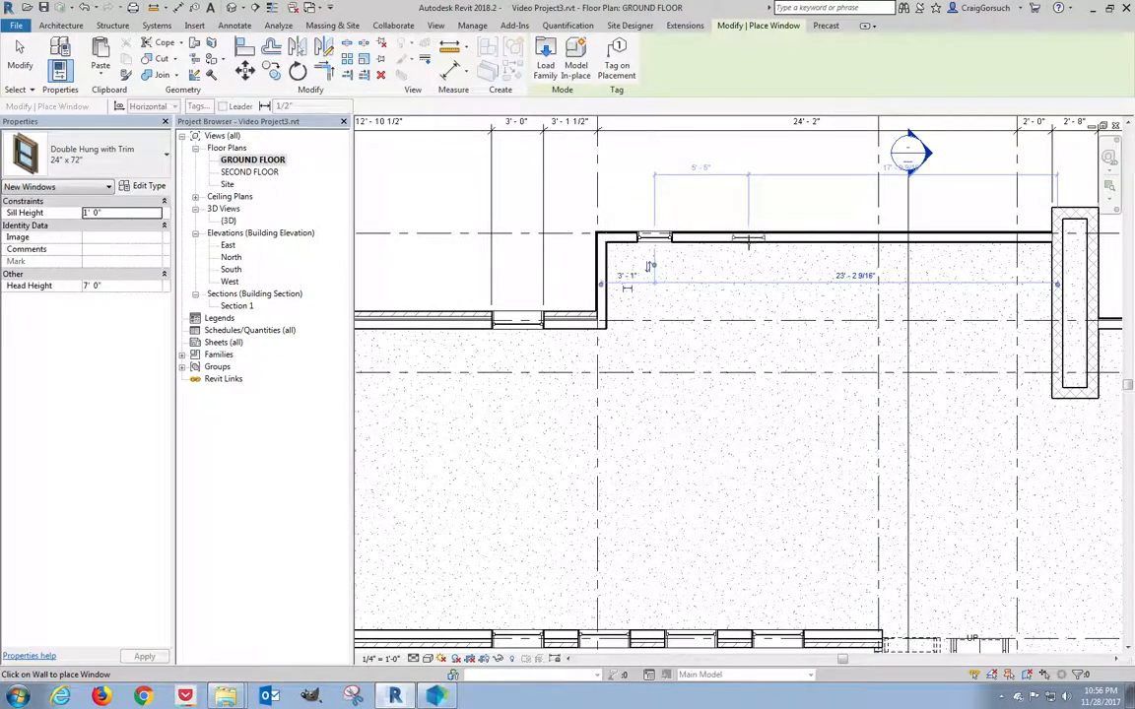
{"action": "left_click", "coordinate": [767, 263]}
Place a Casement with Trim 16" x 72" window in the wall right of the stair.
{"action": "scroll", "coordinate": [976, 264], "scroll_direction": "down", "scroll_amount": 4}
{"action": "middle_click_drag", "start_coordinate": [994, 363], "coordinate": [871, 393]}
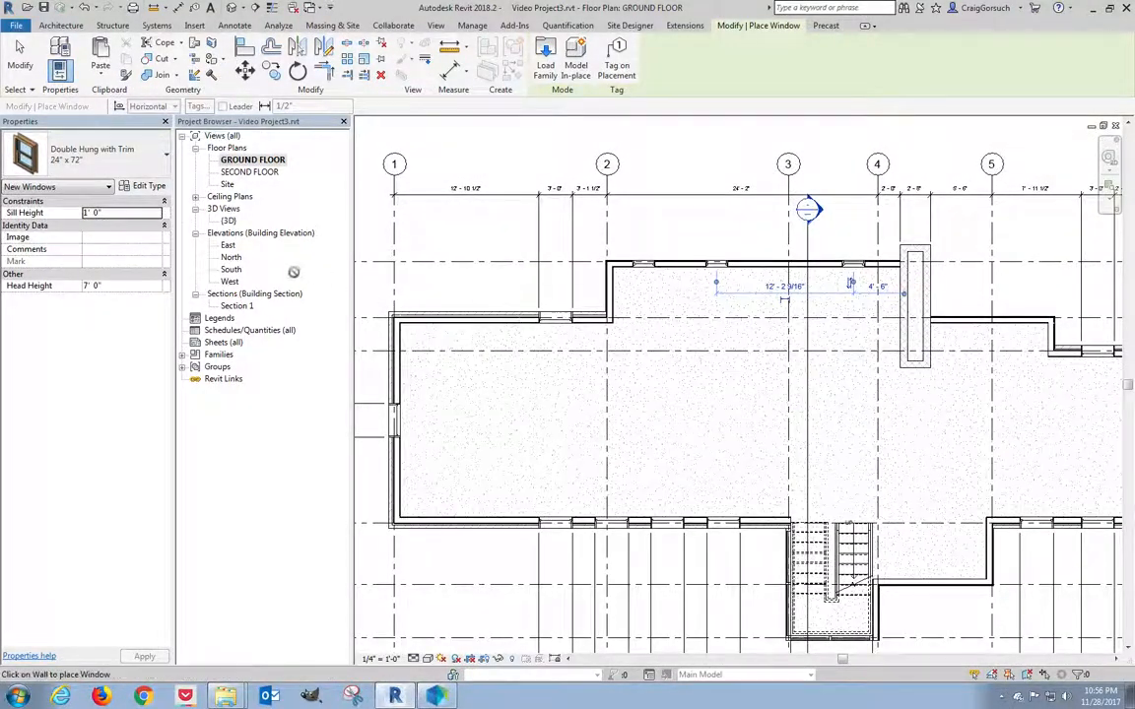
{"action": "left_click", "coordinate": [109, 173]}
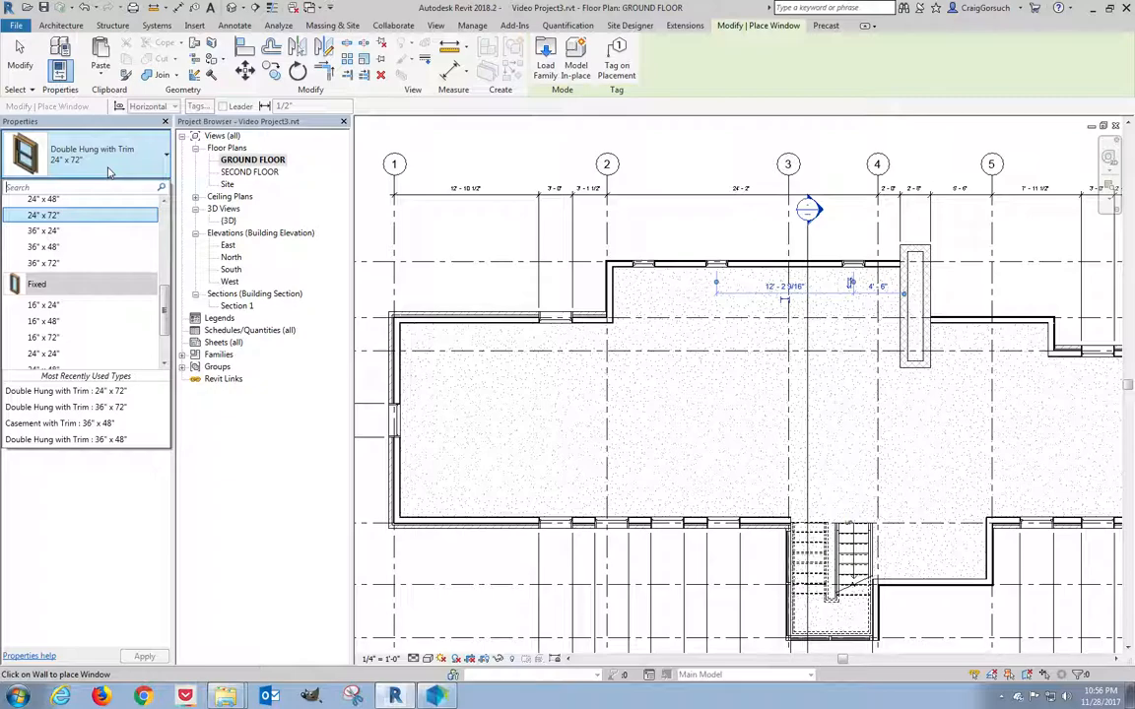
{"action": "scroll", "coordinate": [102, 274], "scroll_direction": "down", "scroll_amount": 2}
{"action": "scroll", "coordinate": [104, 281], "scroll_direction": "up", "scroll_amount": 3}
{"action": "scroll", "coordinate": [104, 280], "scroll_direction": "down", "scroll_amount": 2}
{"action": "scroll", "coordinate": [103, 284], "scroll_direction": "up", "scroll_amount": 1}
{"action": "scroll", "coordinate": [103, 286], "scroll_direction": "down", "scroll_amount": 1}
{"action": "scroll", "coordinate": [99, 292], "scroll_direction": "up", "scroll_amount": 1}
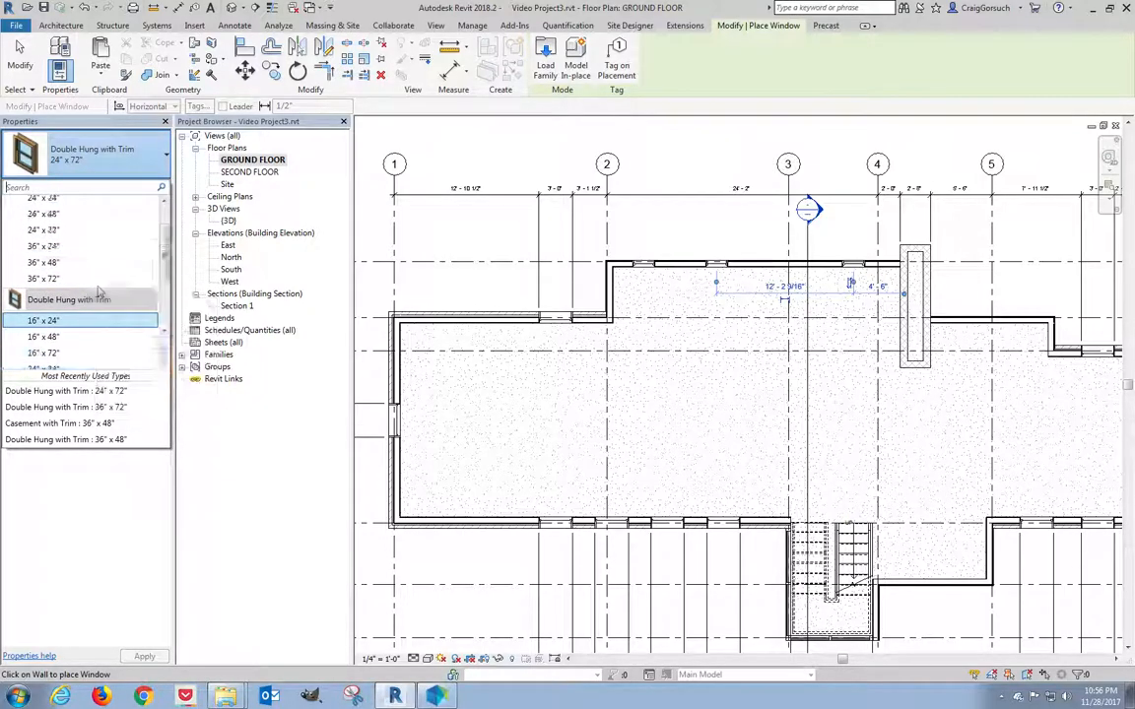
{"action": "scroll", "coordinate": [98, 293], "scroll_direction": "down", "scroll_amount": 5}
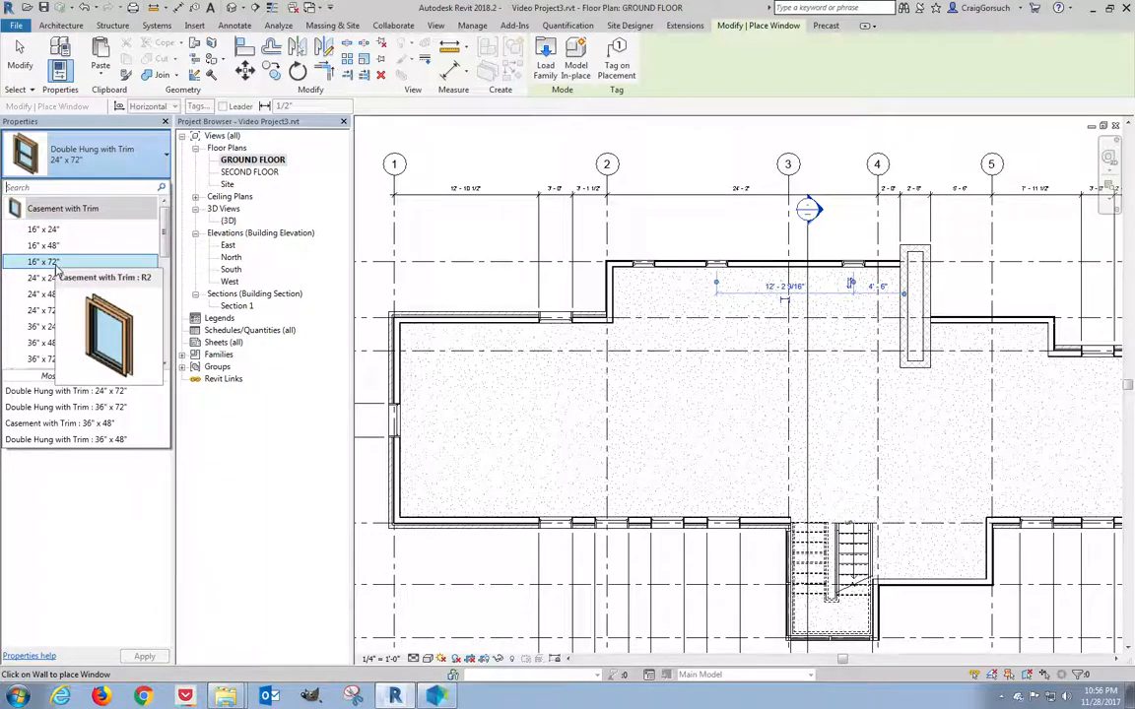
{"action": "left_click", "coordinate": [56, 262]}
{"action": "scroll", "coordinate": [972, 613], "scroll_direction": "up", "scroll_amount": 1}
{"action": "scroll", "coordinate": [973, 613], "scroll_direction": "up", "scroll_amount": 2}
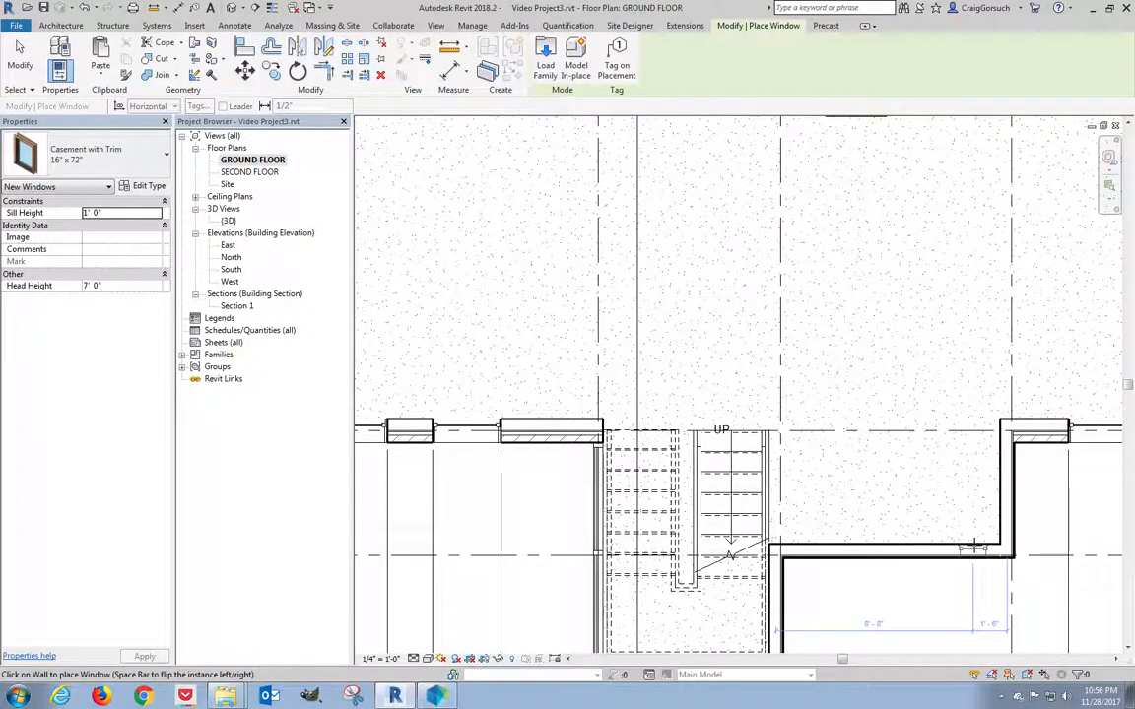
{"action": "left_click", "coordinate": [887, 550]}
{"action": "scroll", "coordinate": [865, 594], "scroll_direction": "down", "scroll_amount": 3}
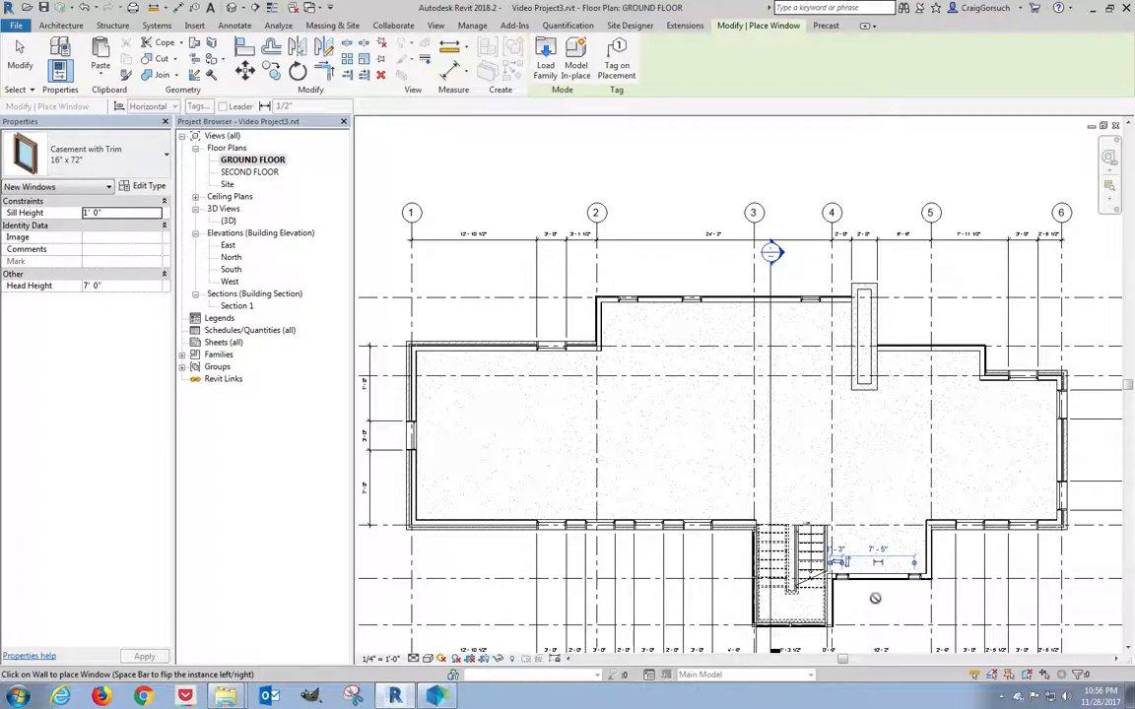
{"action": "key", "text": "Escape"}
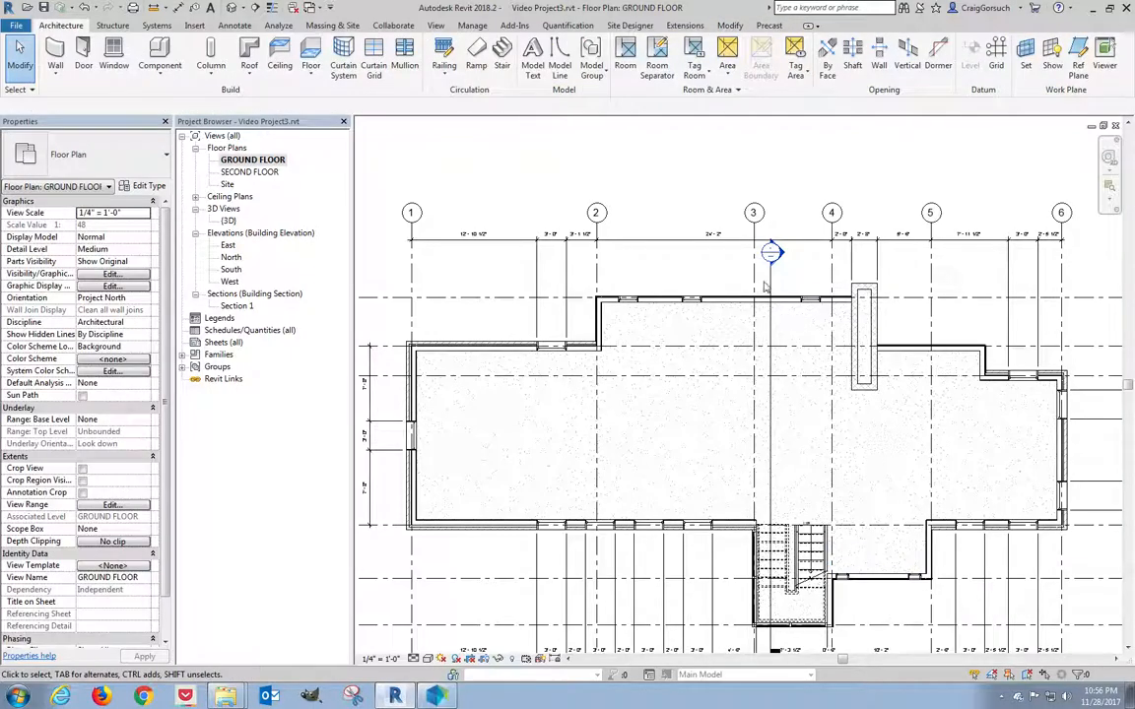
Add both edges of each of the three top-wall windows to the top dimension string.
{"action": "scroll", "coordinate": [681, 256], "scroll_direction": "up", "scroll_amount": 4}
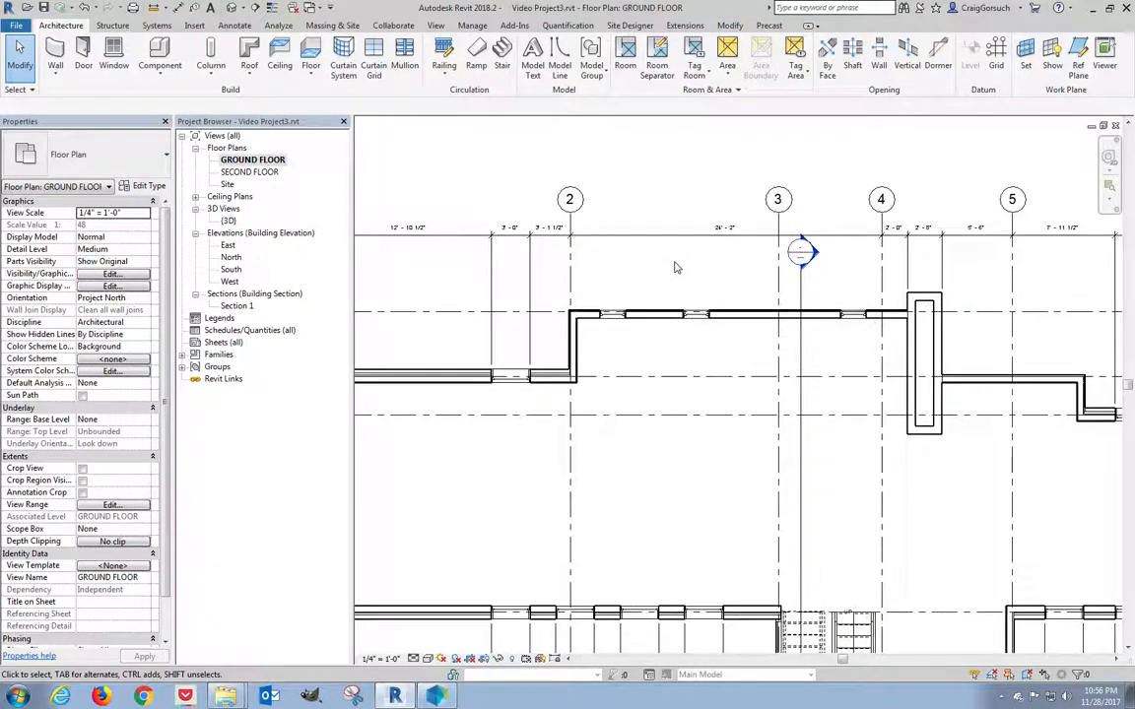
{"action": "middle_click_drag", "start_coordinate": [676, 267], "coordinate": [664, 271]}
{"action": "left_click", "coordinate": [653, 245]}
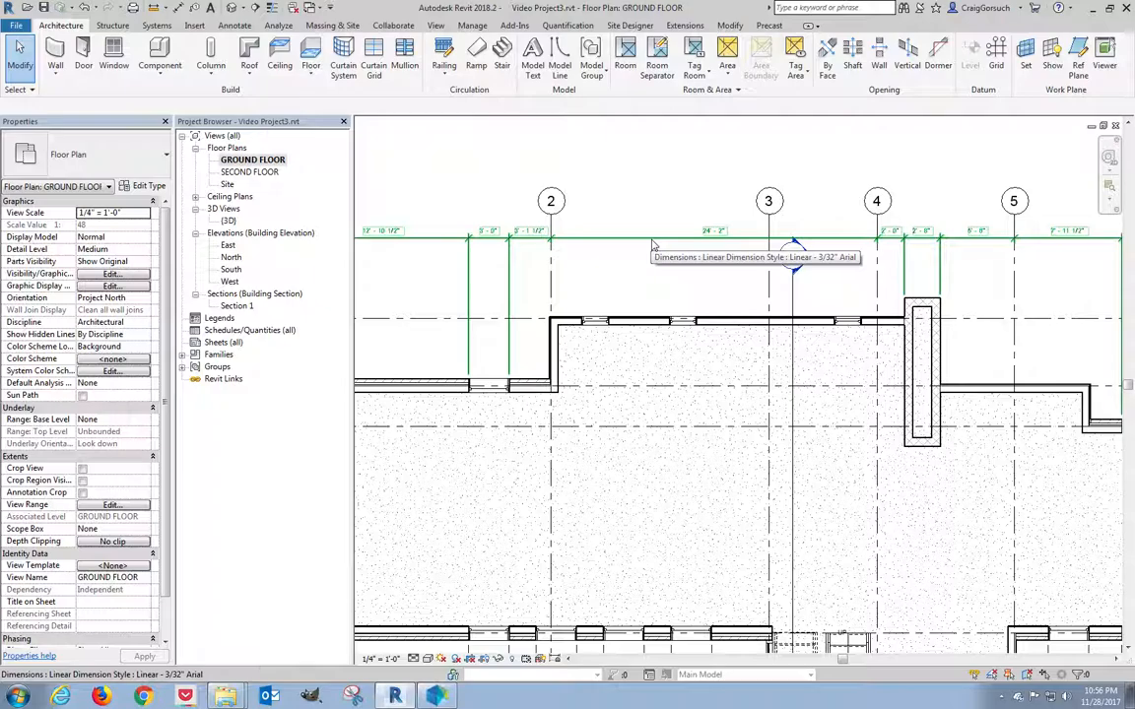
{"action": "left_click", "coordinate": [652, 250]}
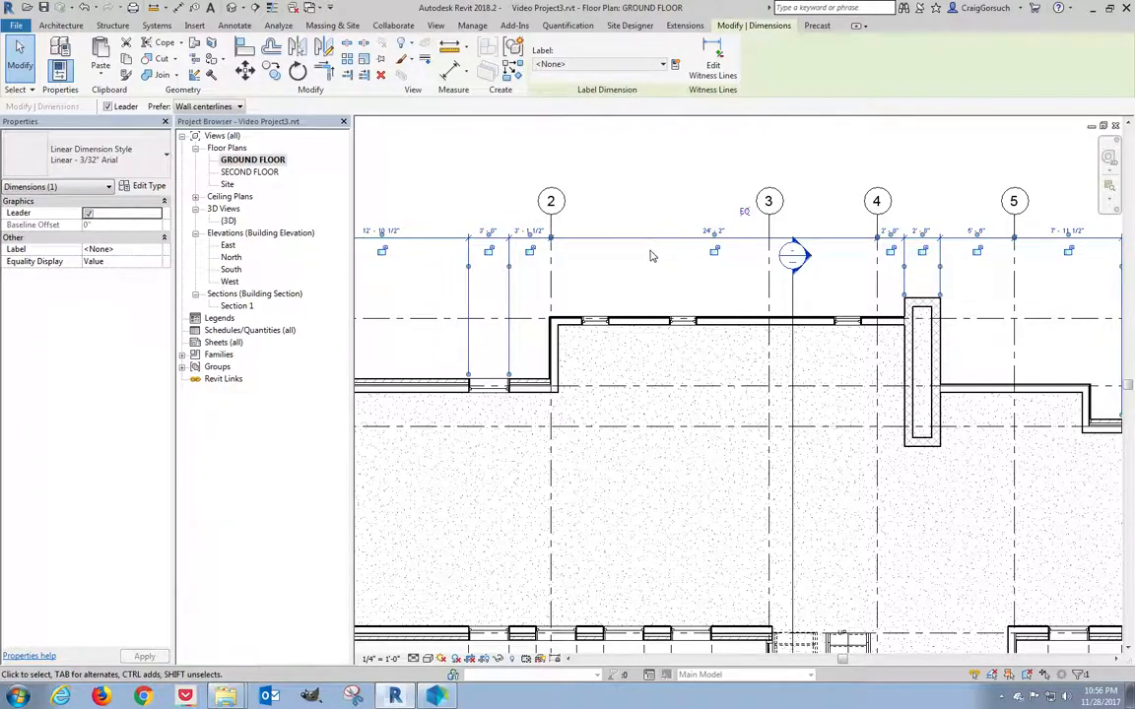
{"action": "left_click", "coordinate": [713, 69]}
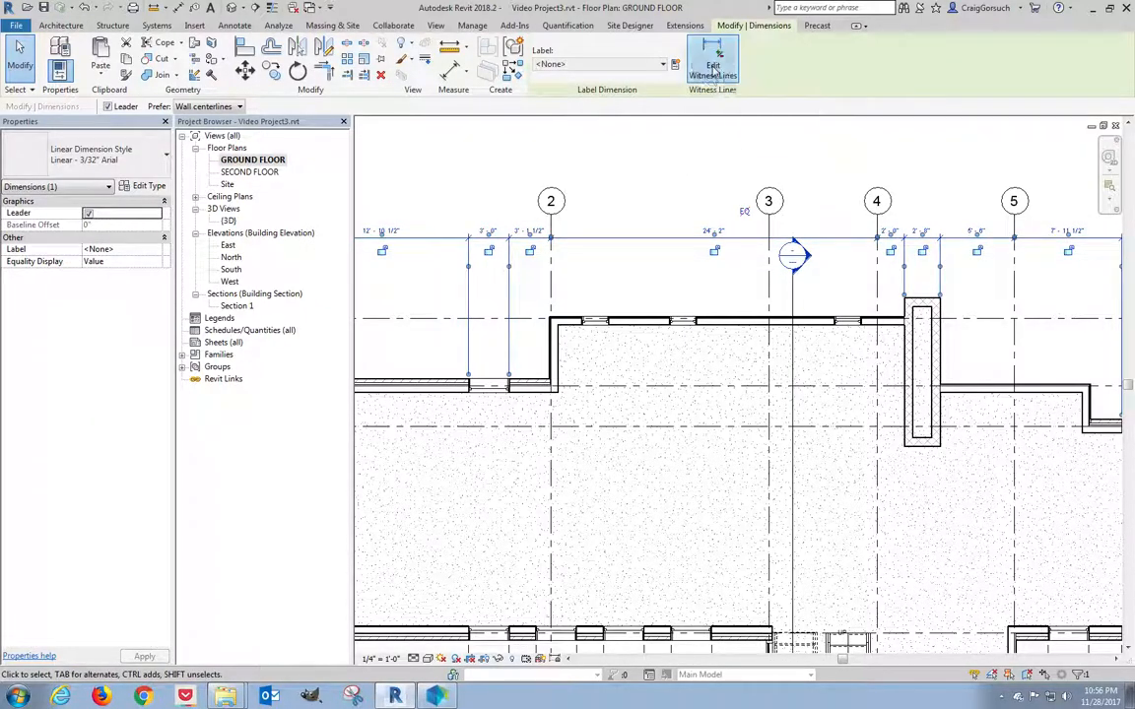
{"action": "left_click", "coordinate": [860, 325]}
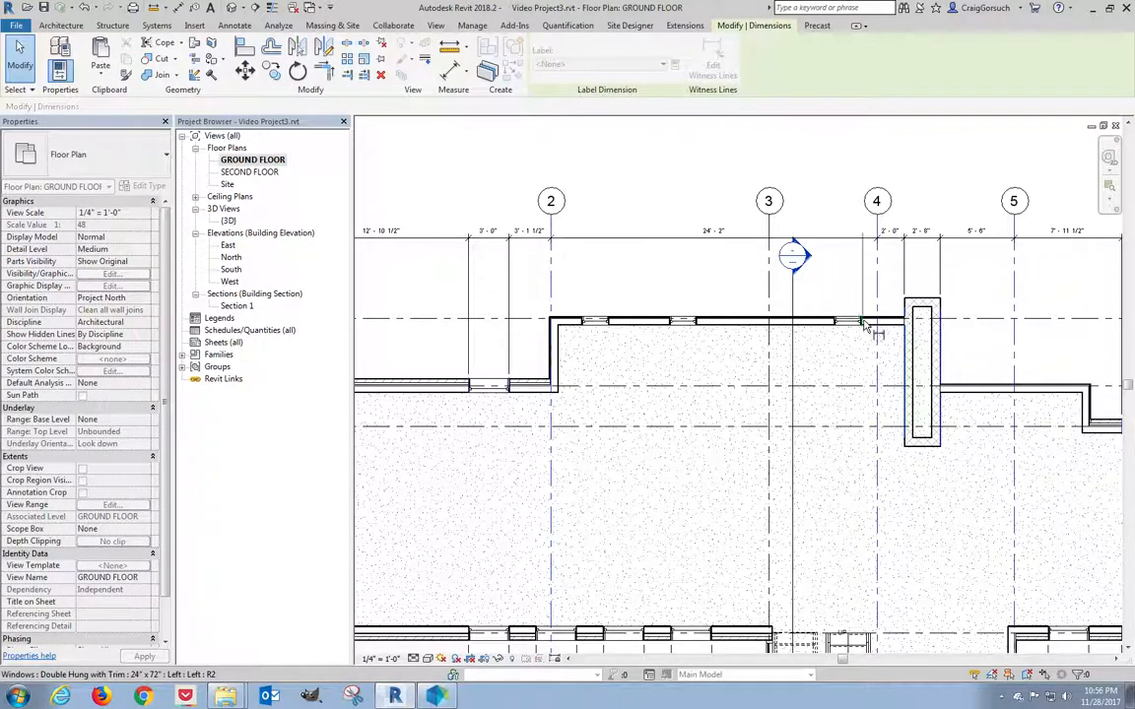
{"action": "left_click", "coordinate": [837, 324]}
{"action": "left_click", "coordinate": [699, 324]}
{"action": "left_click", "coordinate": [672, 324]}
{"action": "left_click", "coordinate": [611, 325]}
{"action": "left_click", "coordinate": [585, 325]}
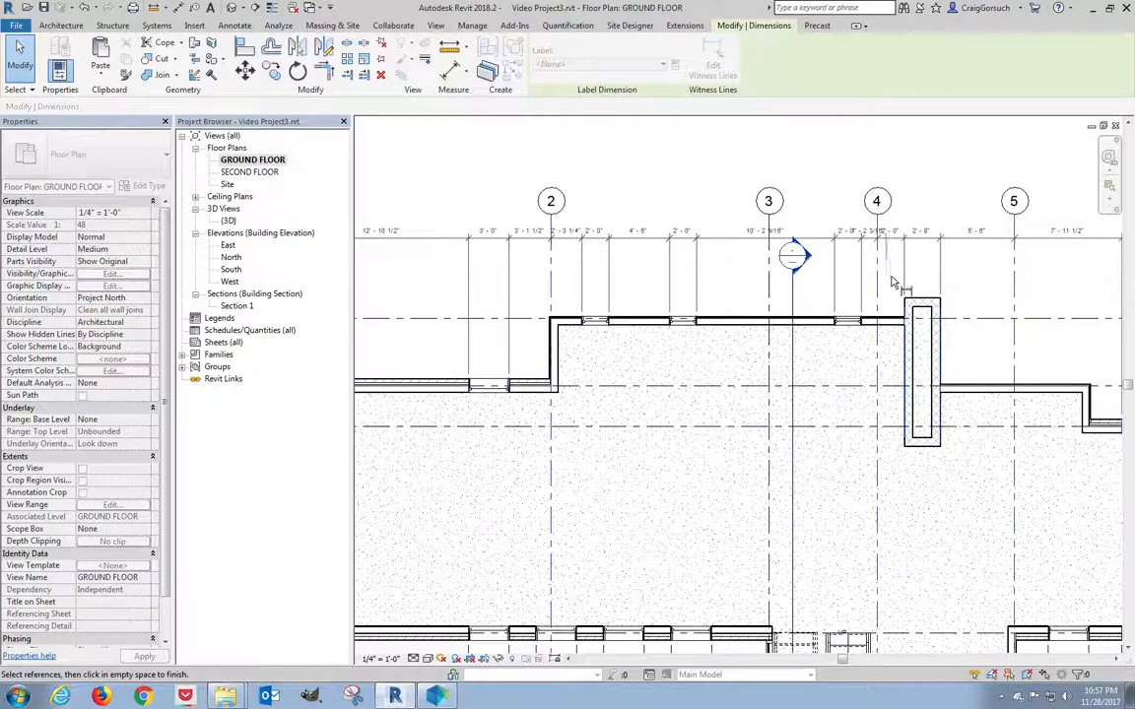
{"action": "left_click", "coordinate": [931, 161]}
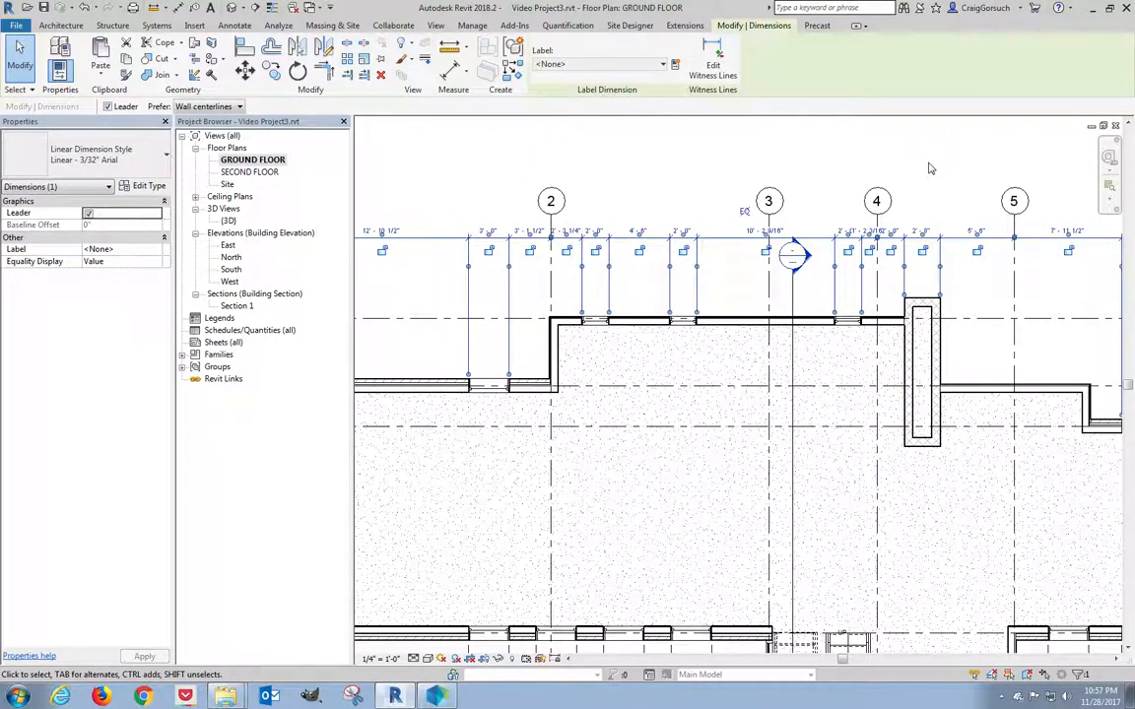
Remove the grid 4 reference from the top dimension string.
{"action": "scroll", "coordinate": [929, 168], "scroll_direction": "up", "scroll_amount": 4}
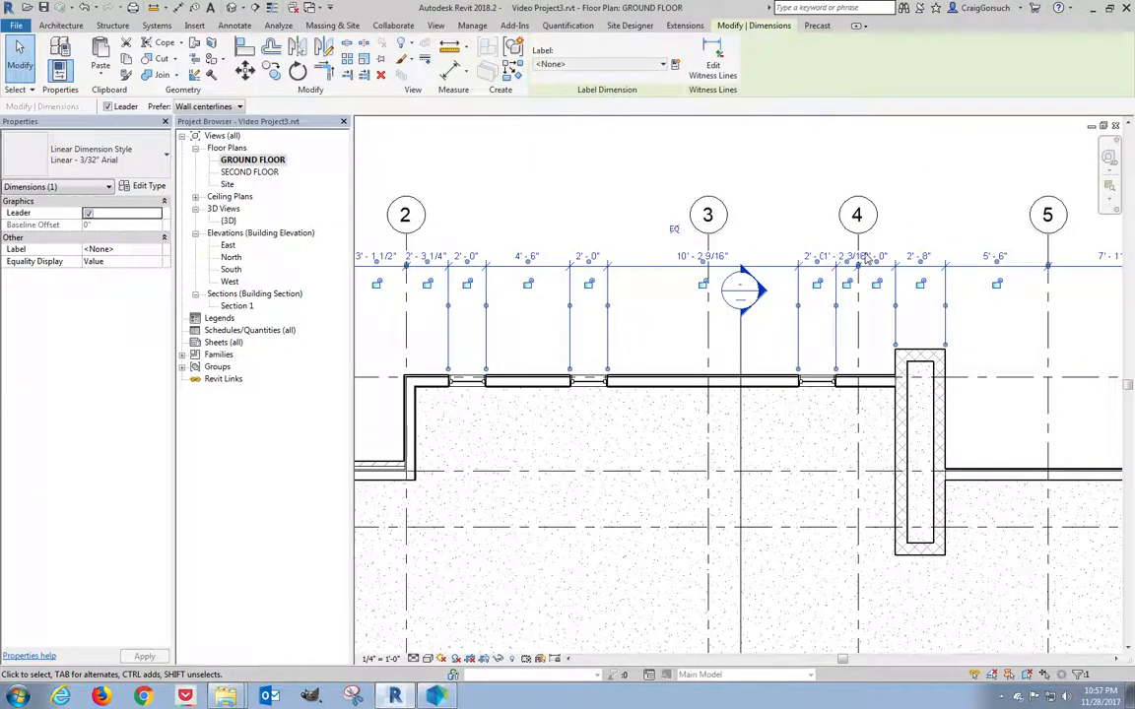
{"action": "scroll", "coordinate": [866, 261], "scroll_direction": "up", "scroll_amount": 5}
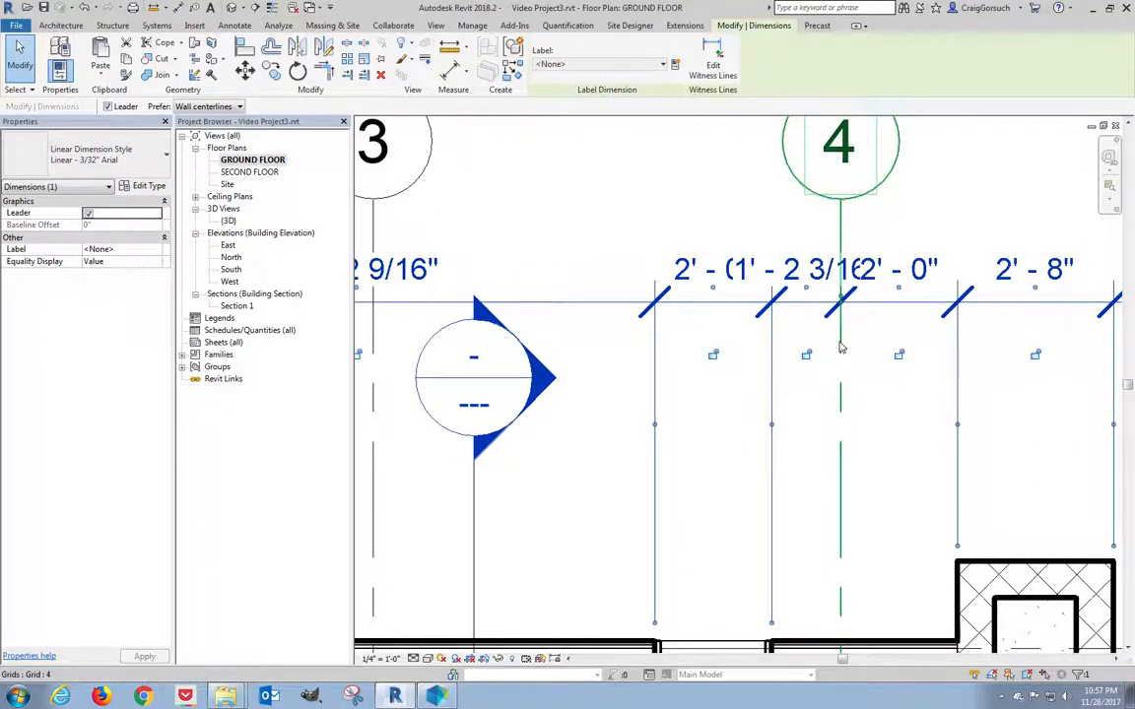
{"action": "scroll", "coordinate": [841, 345], "scroll_direction": "down", "scroll_amount": 5}
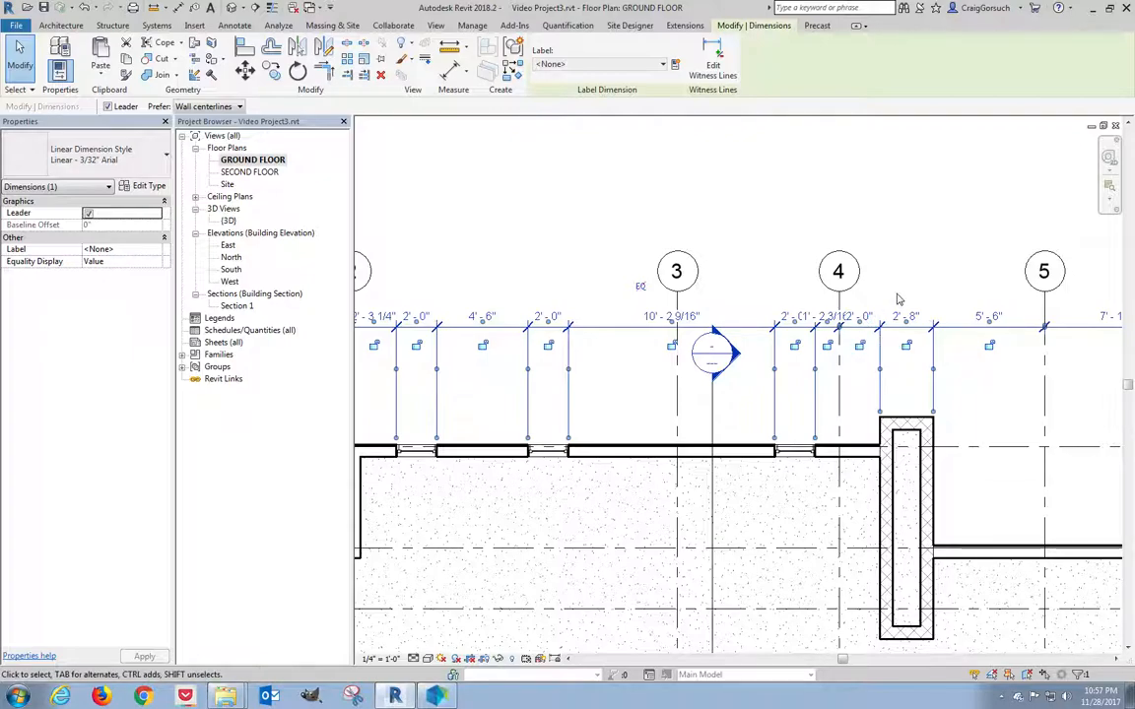
{"action": "left_click", "coordinate": [712, 57]}
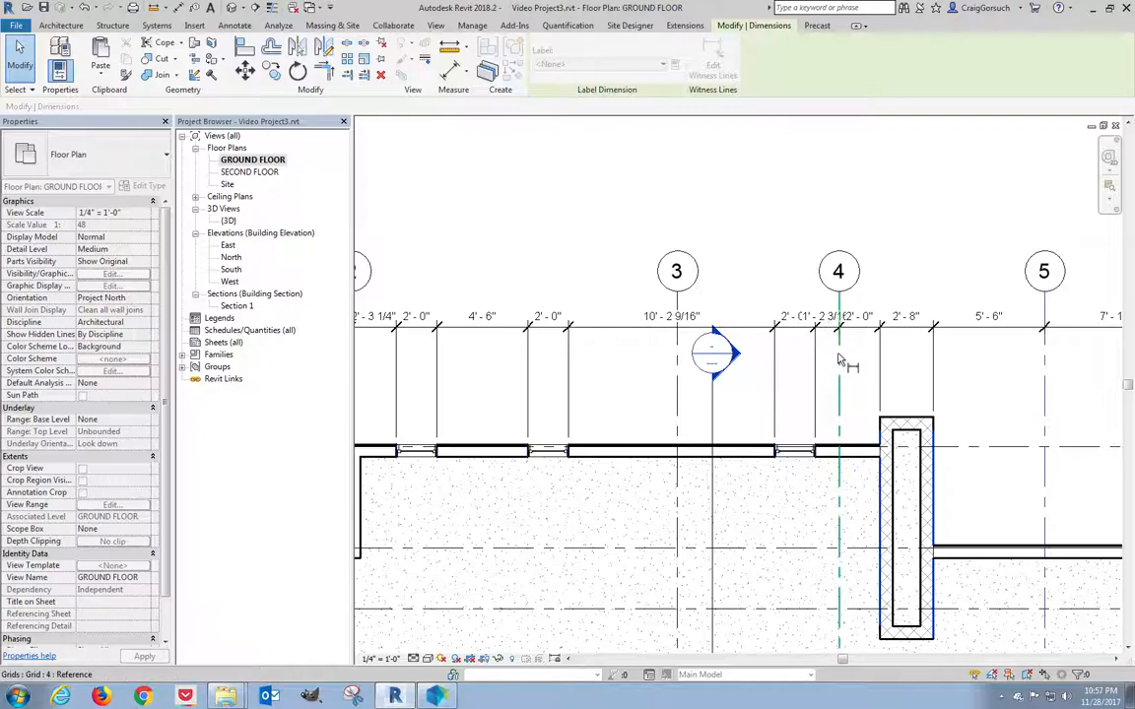
{"action": "left_click", "coordinate": [839, 372]}
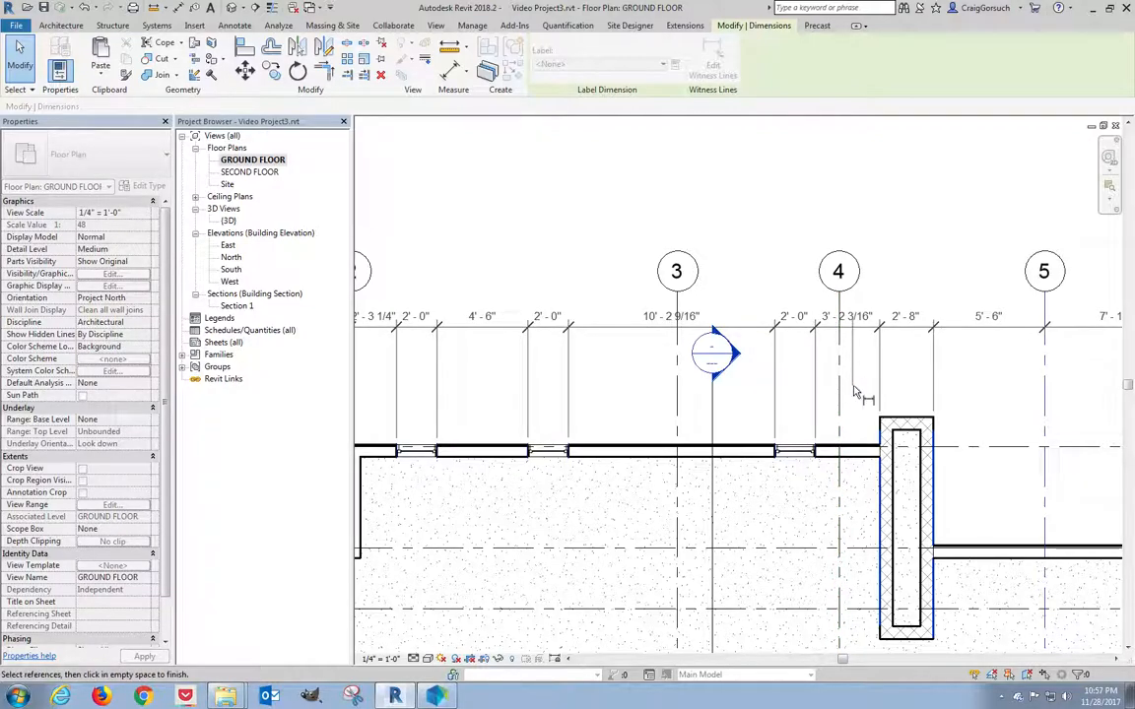
{"action": "left_click", "coordinate": [911, 157]}
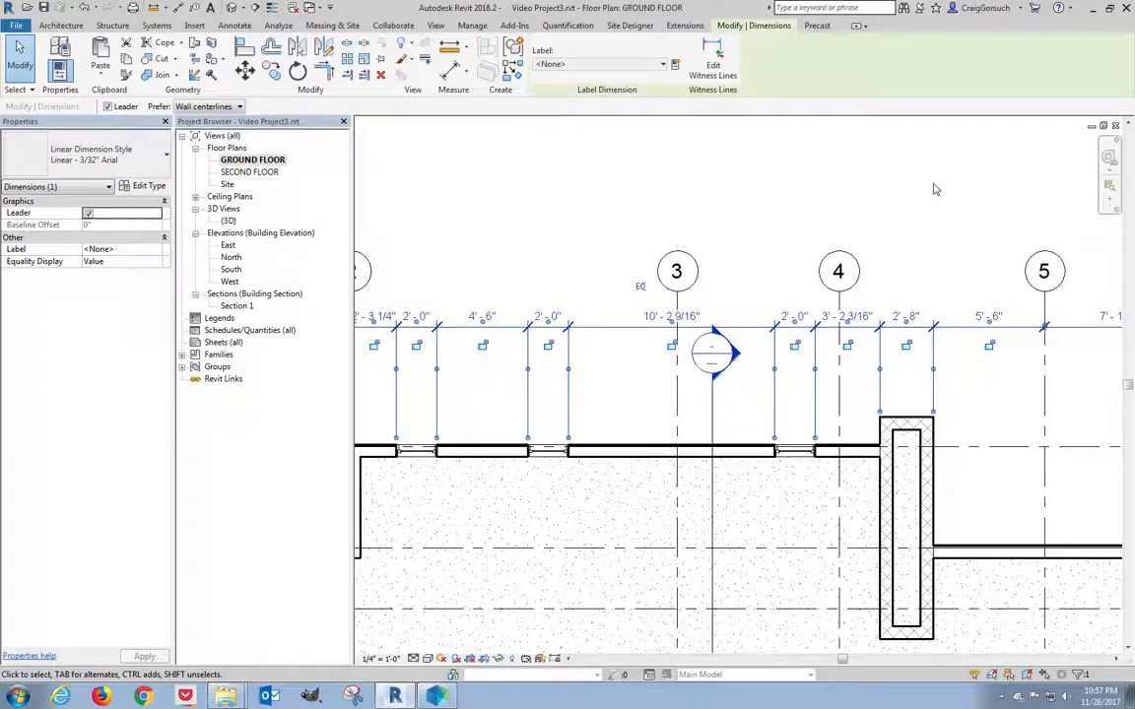
{"action": "scroll", "coordinate": [934, 187], "scroll_direction": "down", "scroll_amount": 1}
{"action": "middle_click_drag", "start_coordinate": [841, 174], "coordinate": [868, 179]}
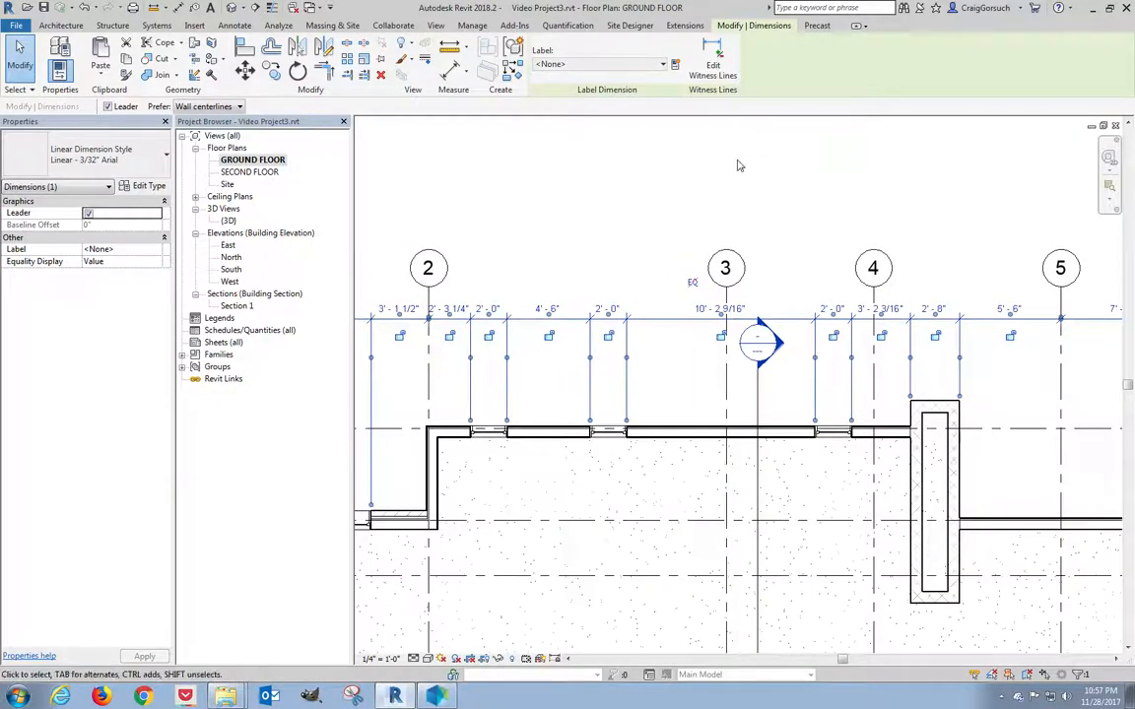
{"action": "left_click", "coordinate": [738, 169]}
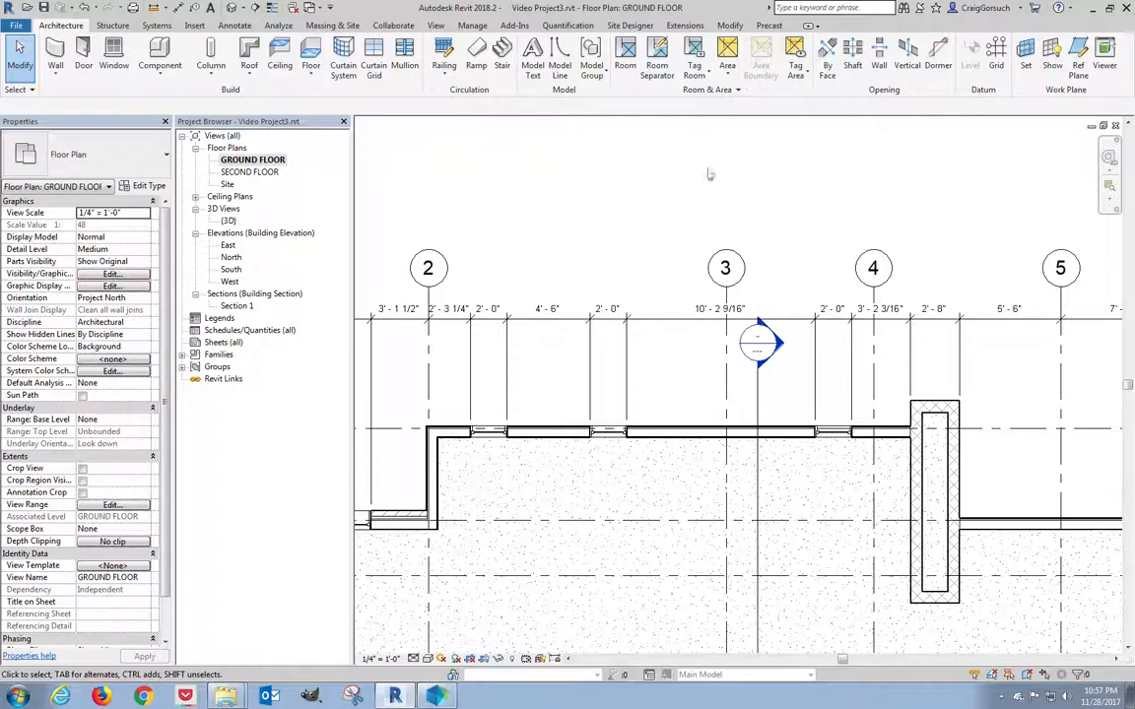
Reposition the top-wall windows to spacings of 3'-6", 4'-8" and 2'-0" via temporary dimensions.
{"action": "left_click", "coordinate": [492, 434]}
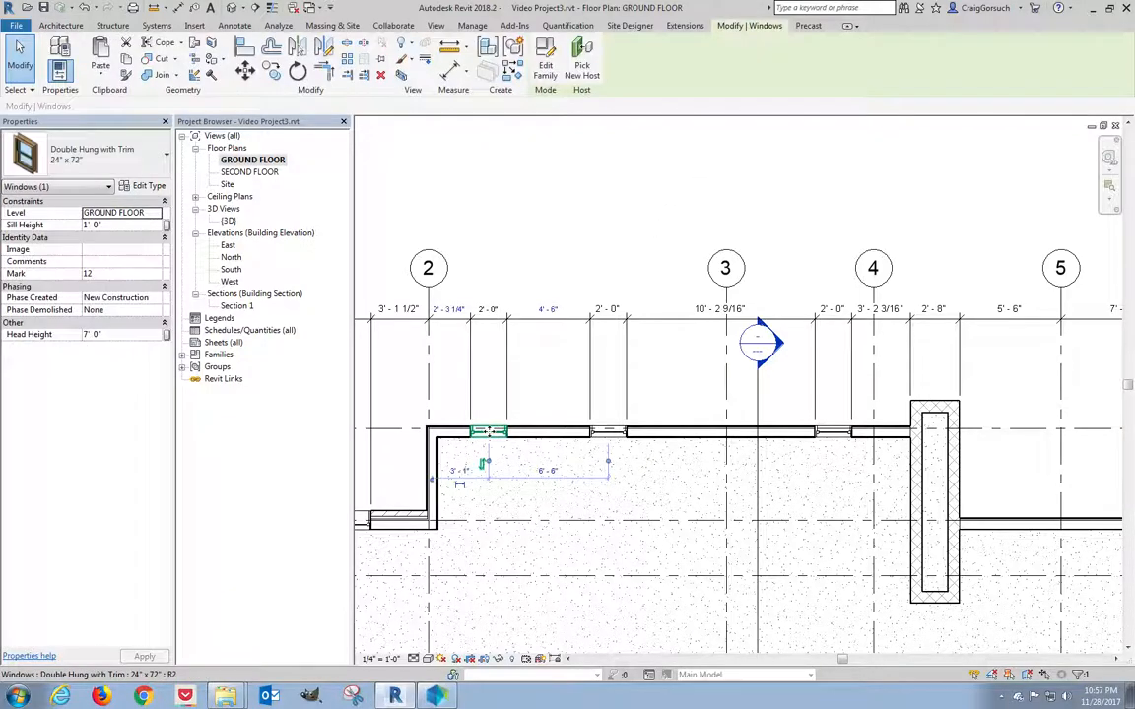
{"action": "left_click", "coordinate": [445, 307]}
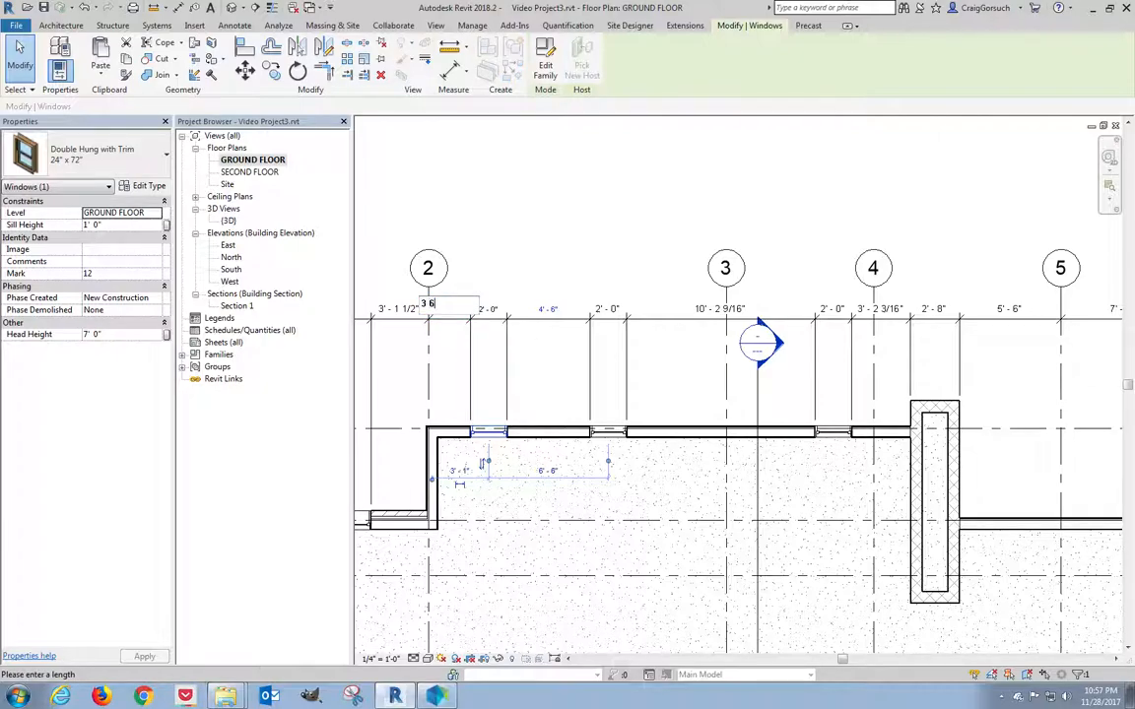
{"action": "key", "text": "Return"}
{"action": "left_click", "coordinate": [608, 432]}
{"action": "left_click", "coordinate": [561, 311]}
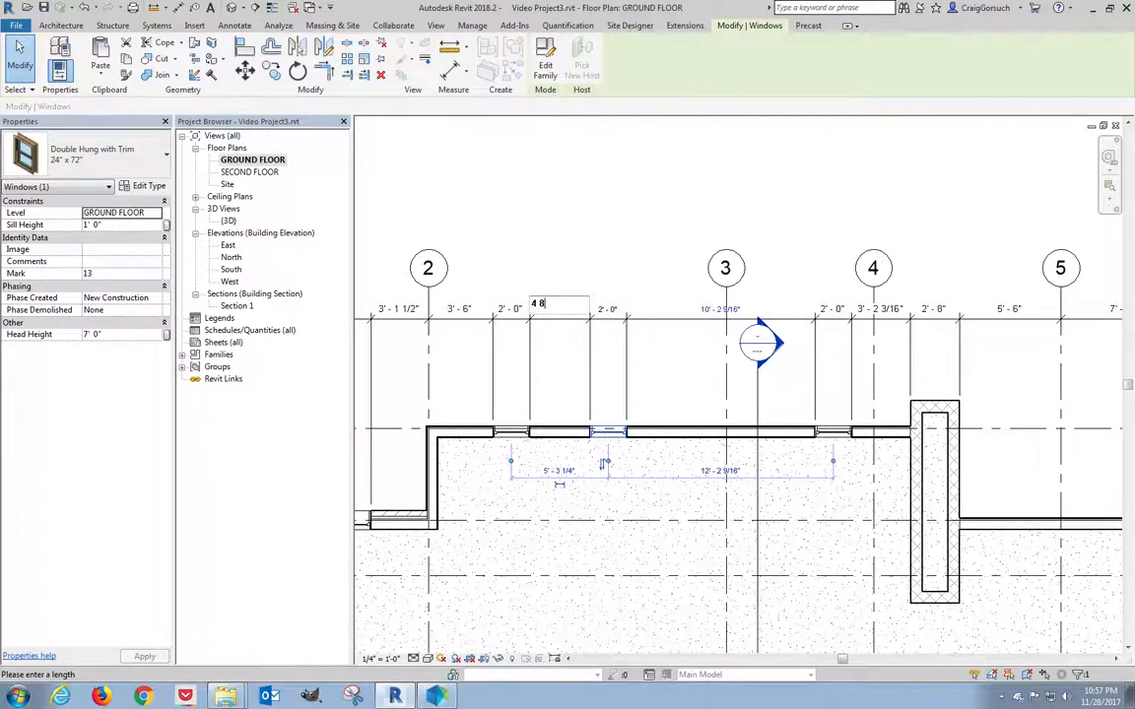
{"action": "type", "text": "4 8"}
{"action": "key", "text": "Return"}
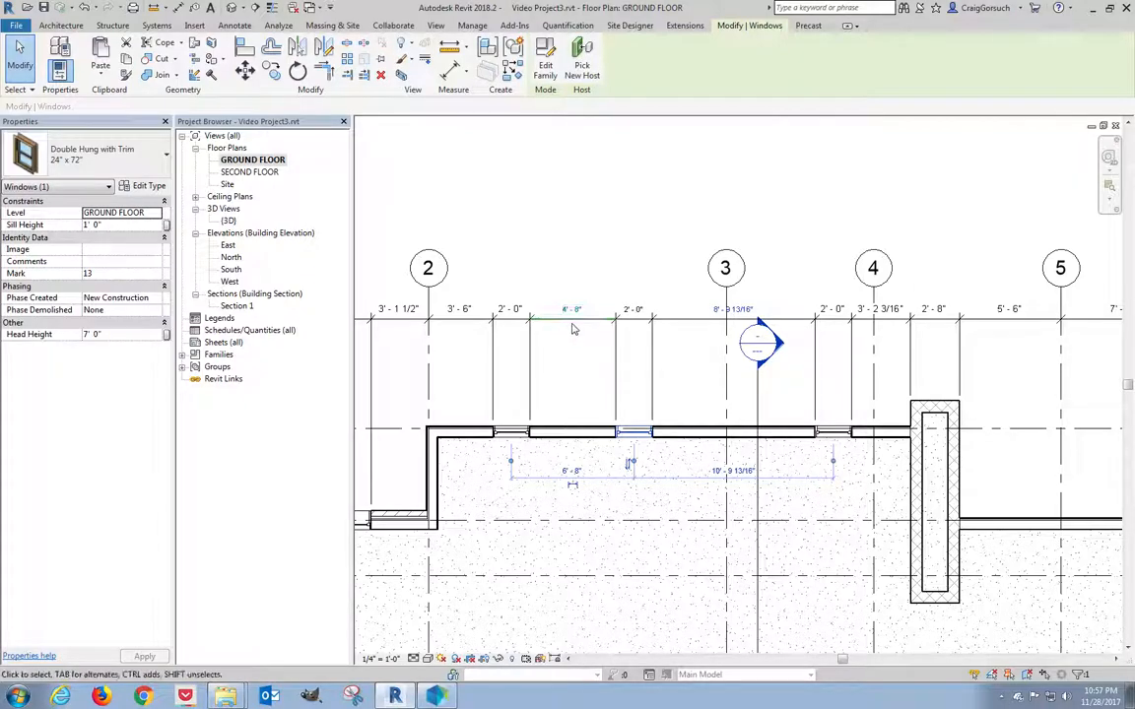
{"action": "left_click", "coordinate": [834, 432]}
{"action": "left_click", "coordinate": [882, 309]}
{"action": "type", "text": "2"}
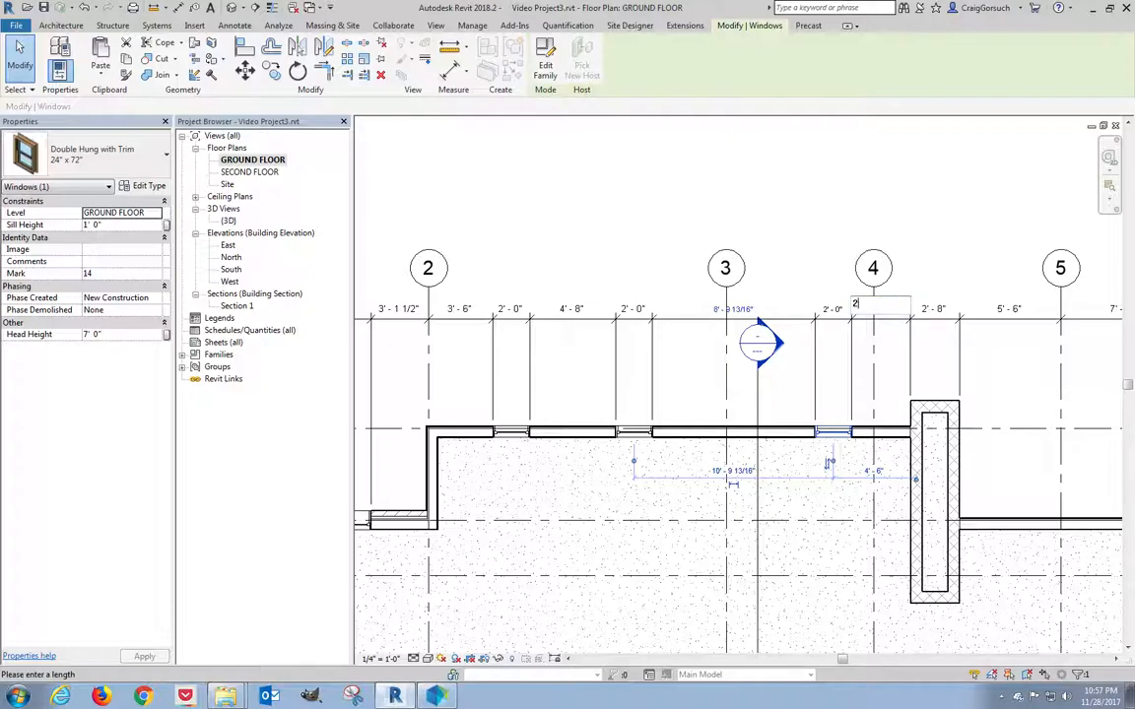
{"action": "key", "text": "Return"}
{"action": "left_click", "coordinate": [798, 211]}
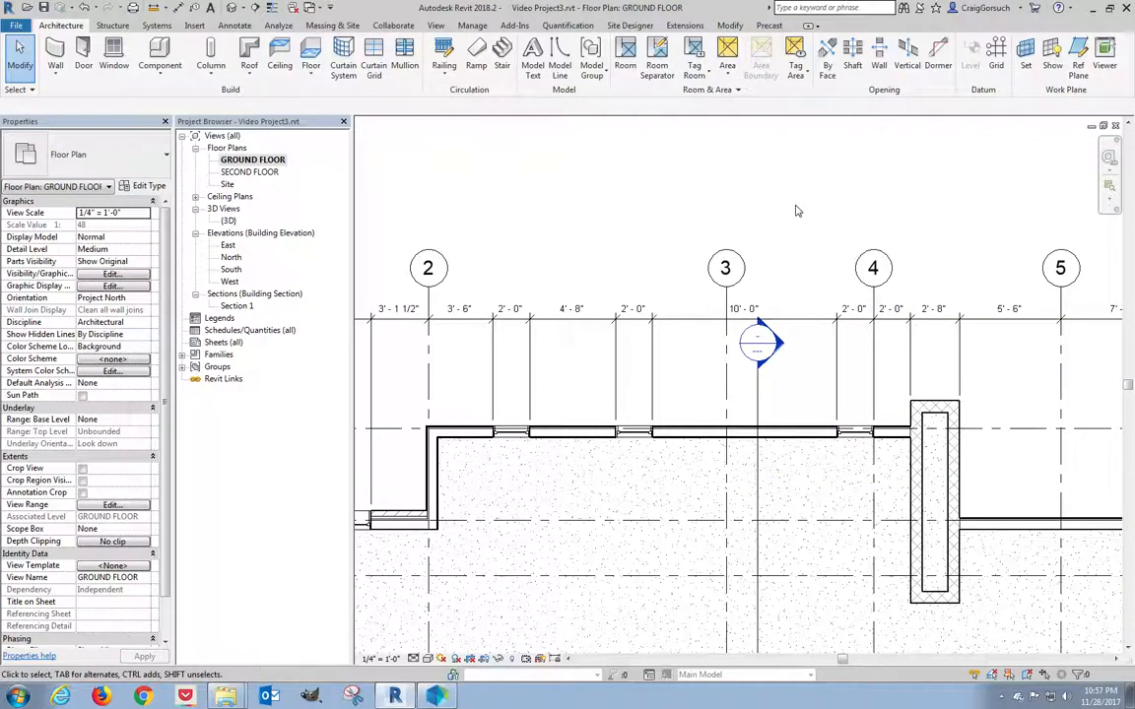
Add the casement window edges beside the stair to the bottom dimension string.
{"action": "scroll", "coordinate": [786, 196], "scroll_direction": "down", "scroll_amount": 5}
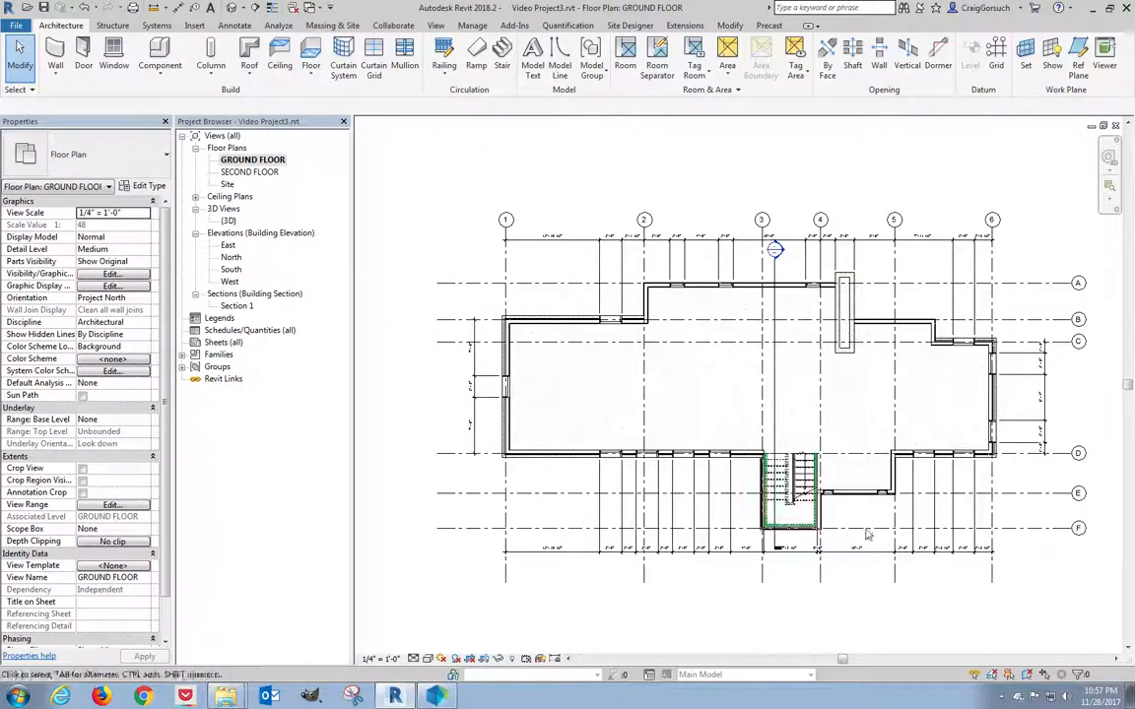
{"action": "scroll", "coordinate": [872, 560], "scroll_direction": "up", "scroll_amount": 5}
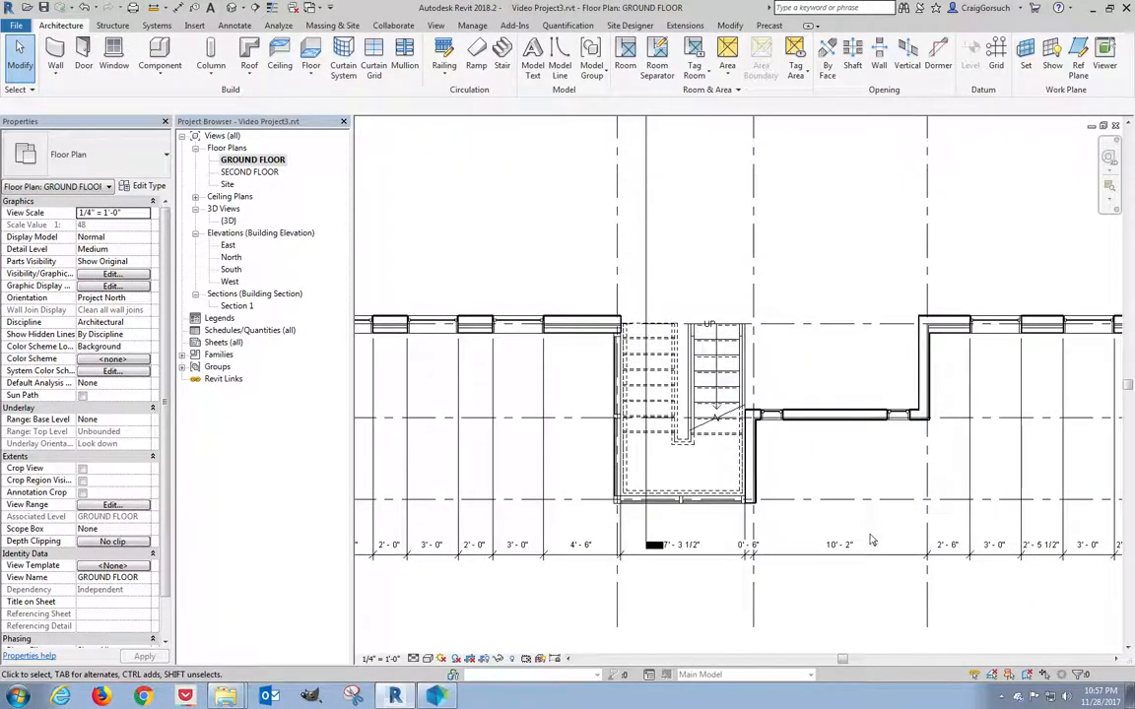
{"action": "scroll", "coordinate": [873, 533], "scroll_direction": "up", "scroll_amount": 3}
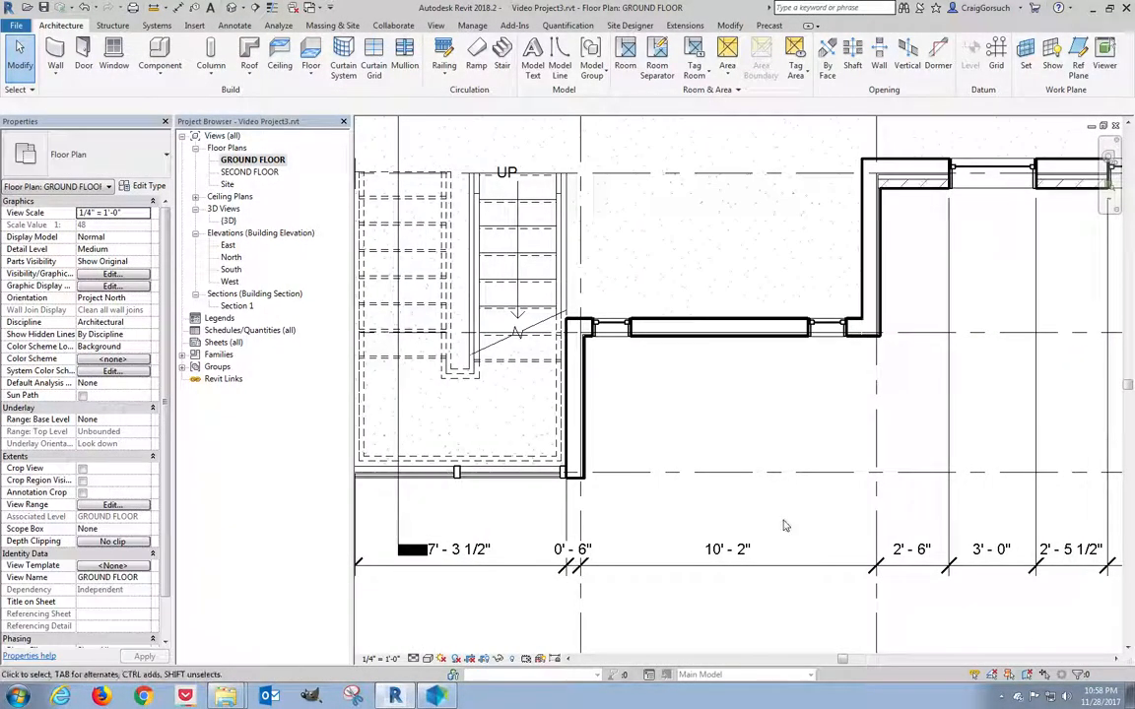
{"action": "left_click", "coordinate": [711, 514]}
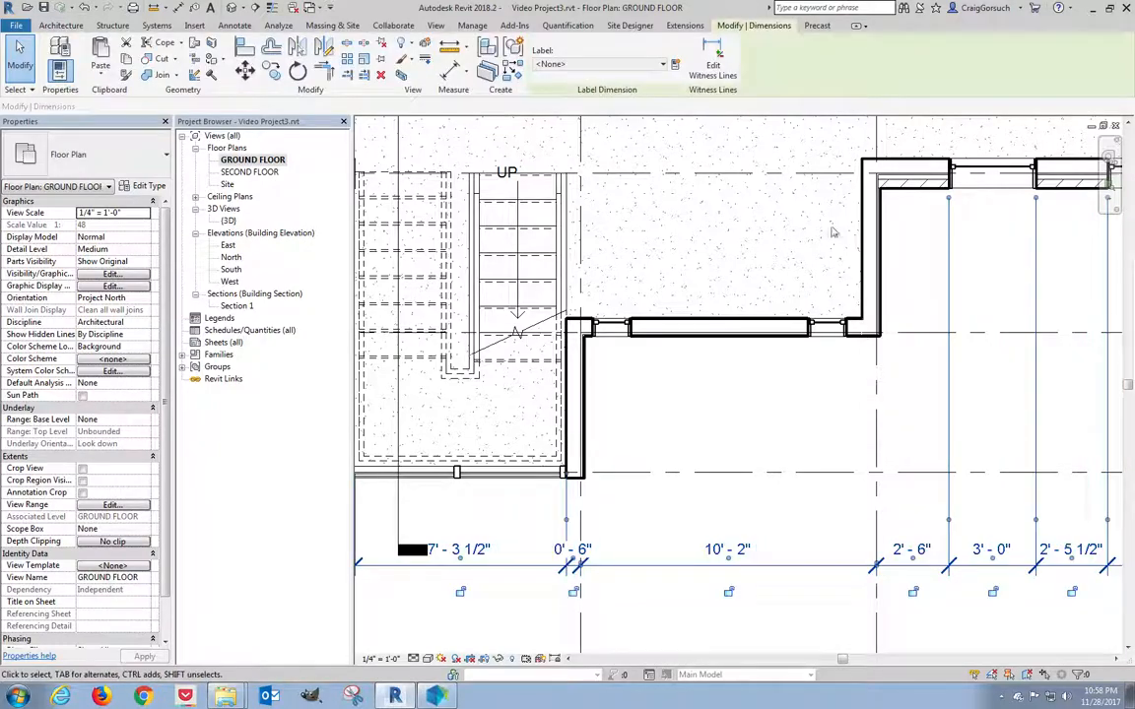
{"action": "left_click", "coordinate": [713, 71]}
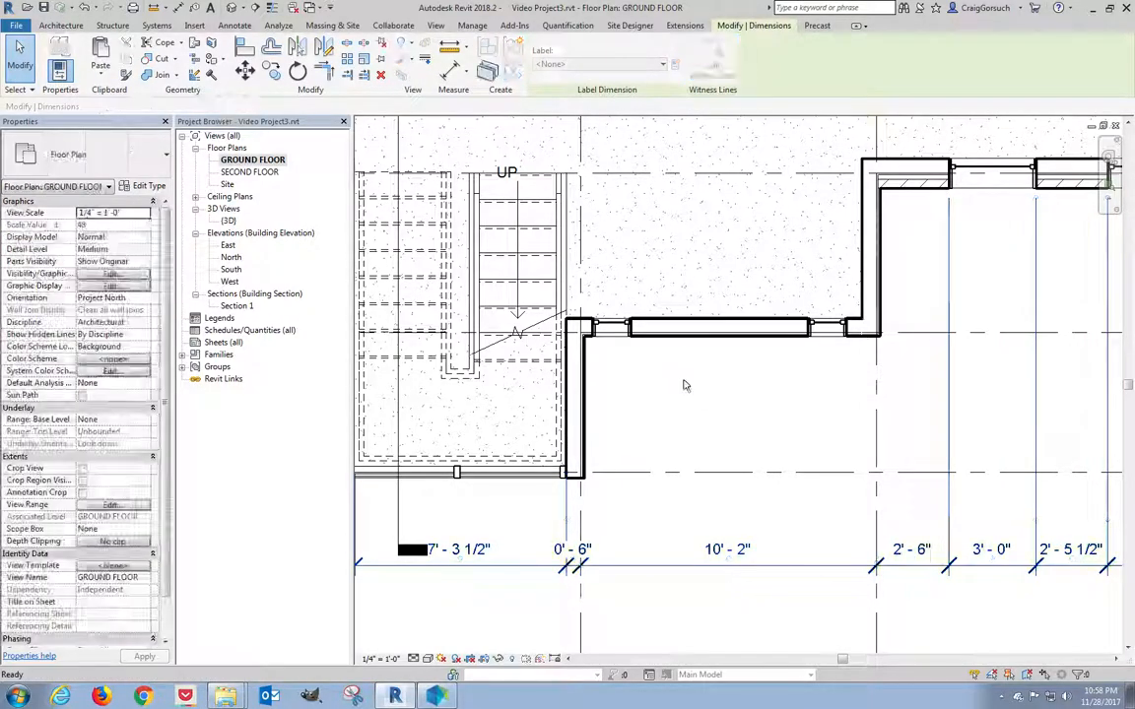
{"action": "left_click", "coordinate": [850, 333]}
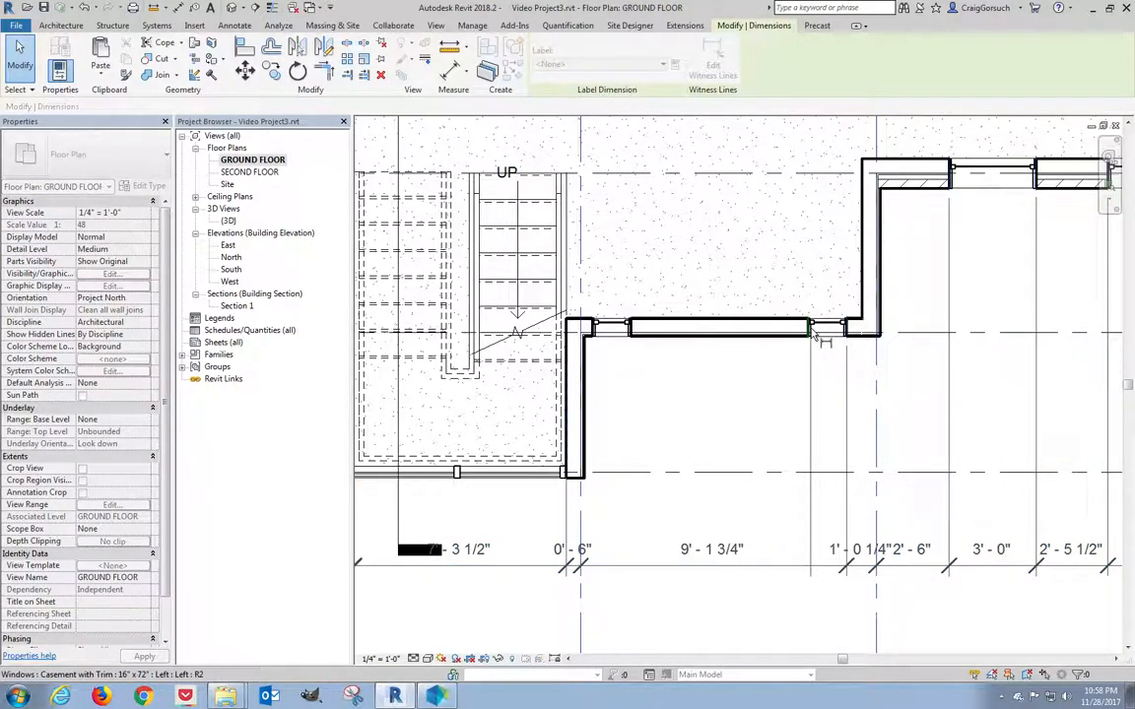
{"action": "left_click", "coordinate": [806, 331]}
{"action": "left_click", "coordinate": [635, 335]}
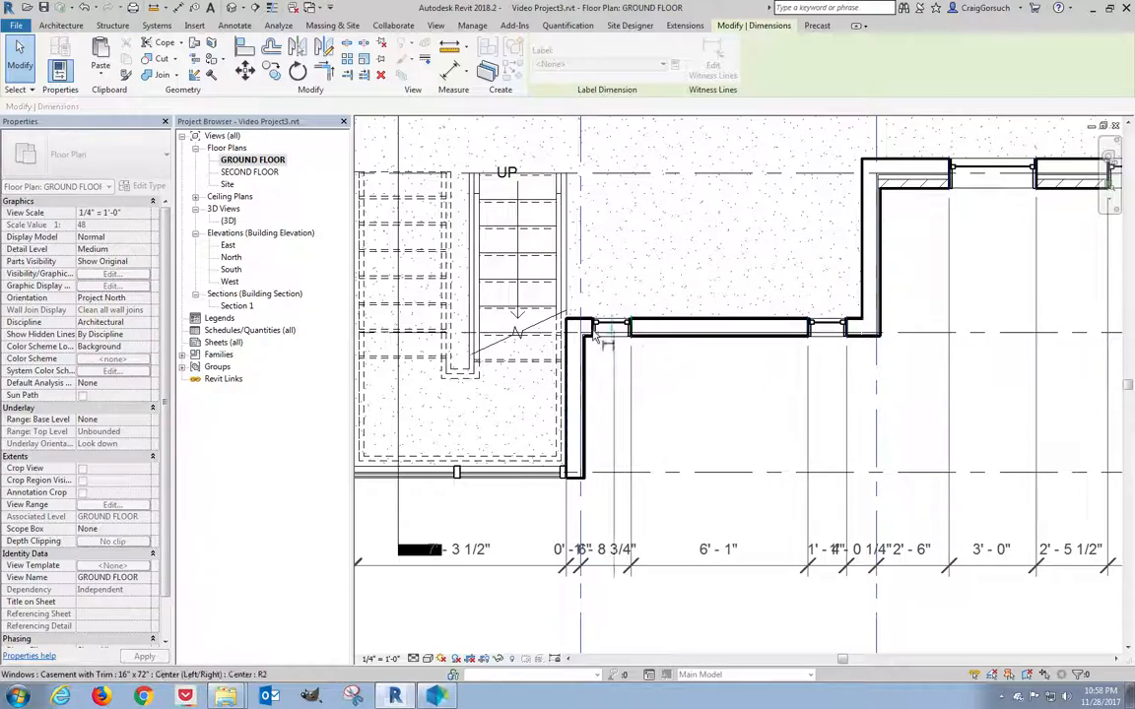
{"action": "left_click", "coordinate": [712, 451]}
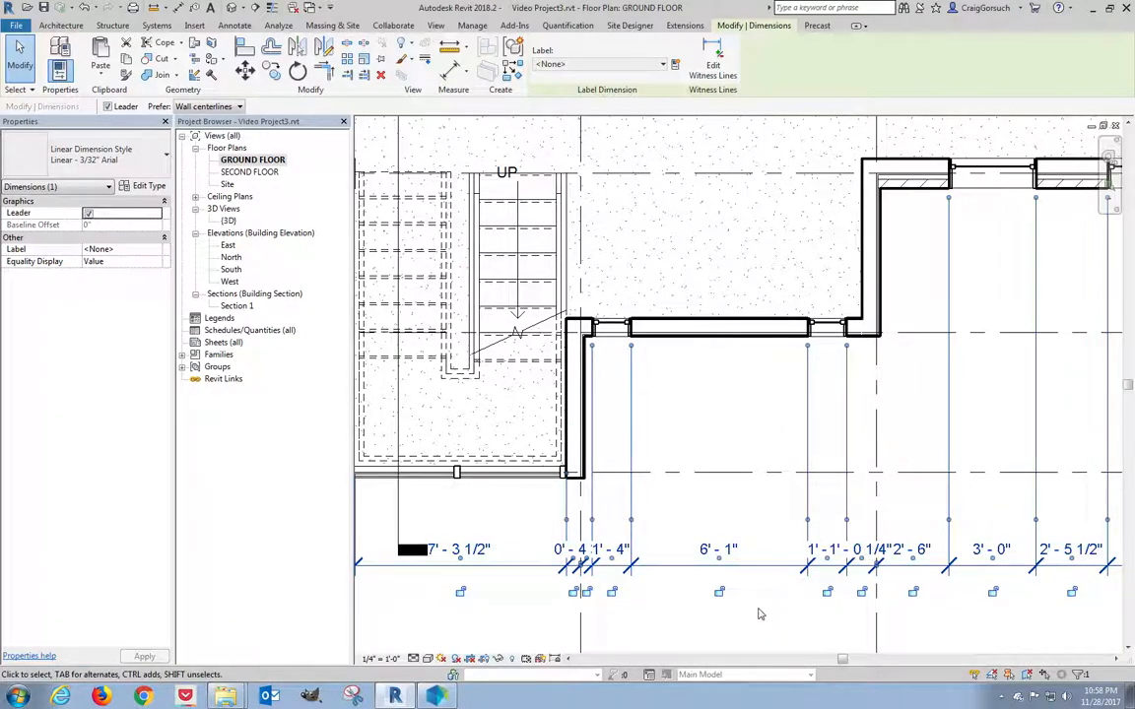
{"action": "scroll", "coordinate": [768, 614], "scroll_direction": "up", "scroll_amount": 1}
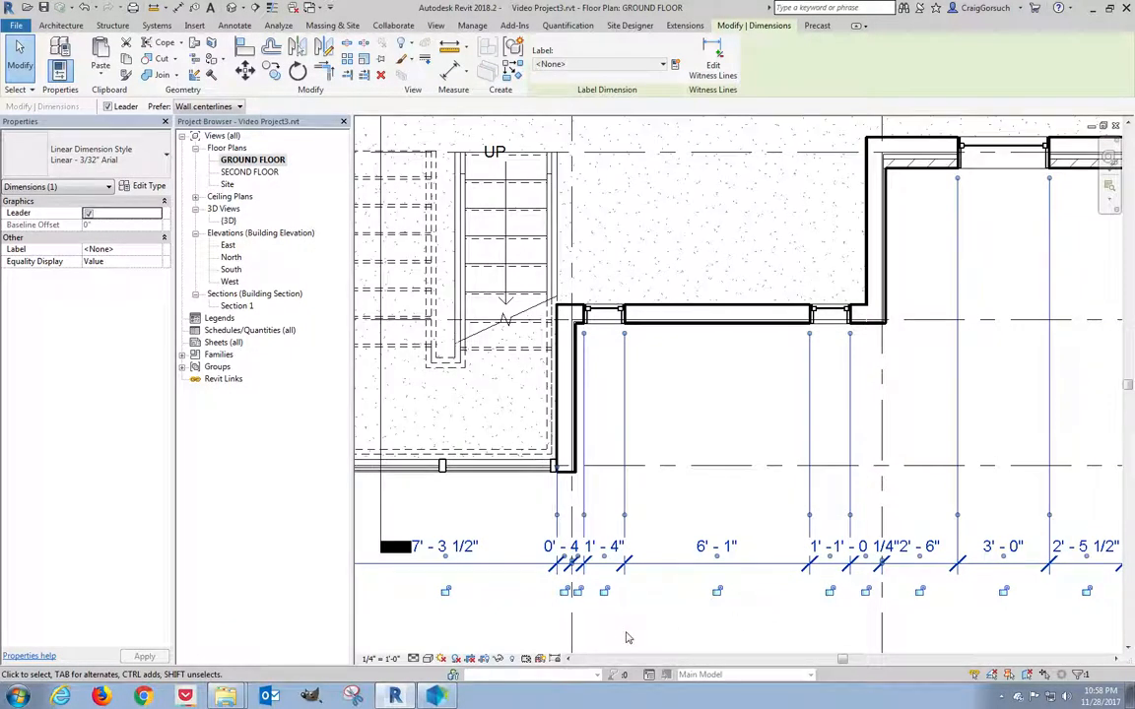
{"action": "scroll", "coordinate": [597, 630], "scroll_direction": "up", "scroll_amount": 2}
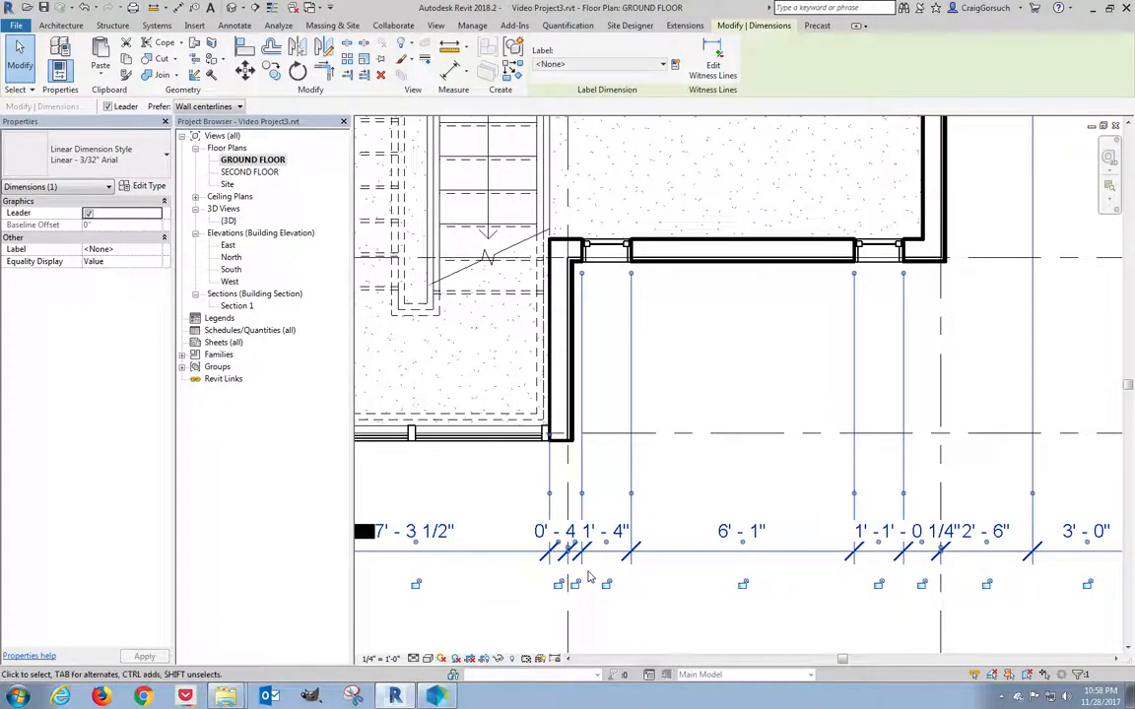
Drag the 0'-4 3/4" and 1'-0 1/4" dimension values below the bottom dimension line.
{"action": "scroll", "coordinate": [604, 554], "scroll_direction": "up", "scroll_amount": 1}
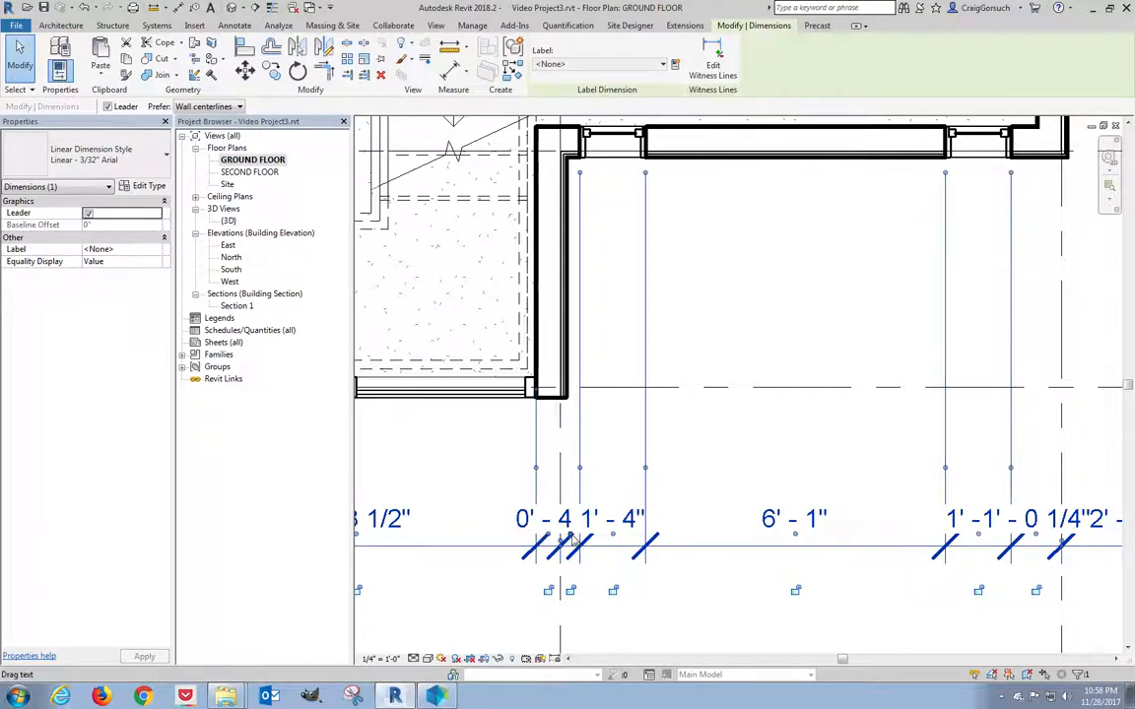
{"action": "left_click_drag", "start_coordinate": [571, 540], "coordinate": [651, 600]}
{"action": "left_click_drag", "start_coordinate": [1036, 537], "coordinate": [953, 597]}
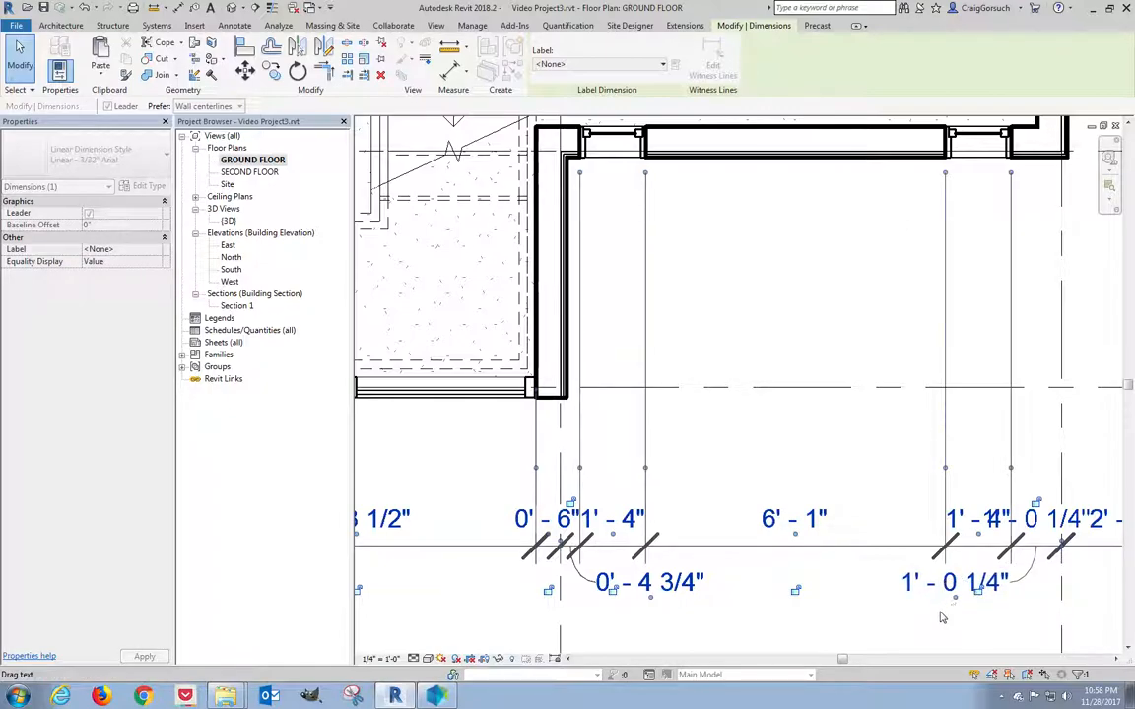
{"action": "scroll", "coordinate": [937, 618], "scroll_direction": "down", "scroll_amount": 2}
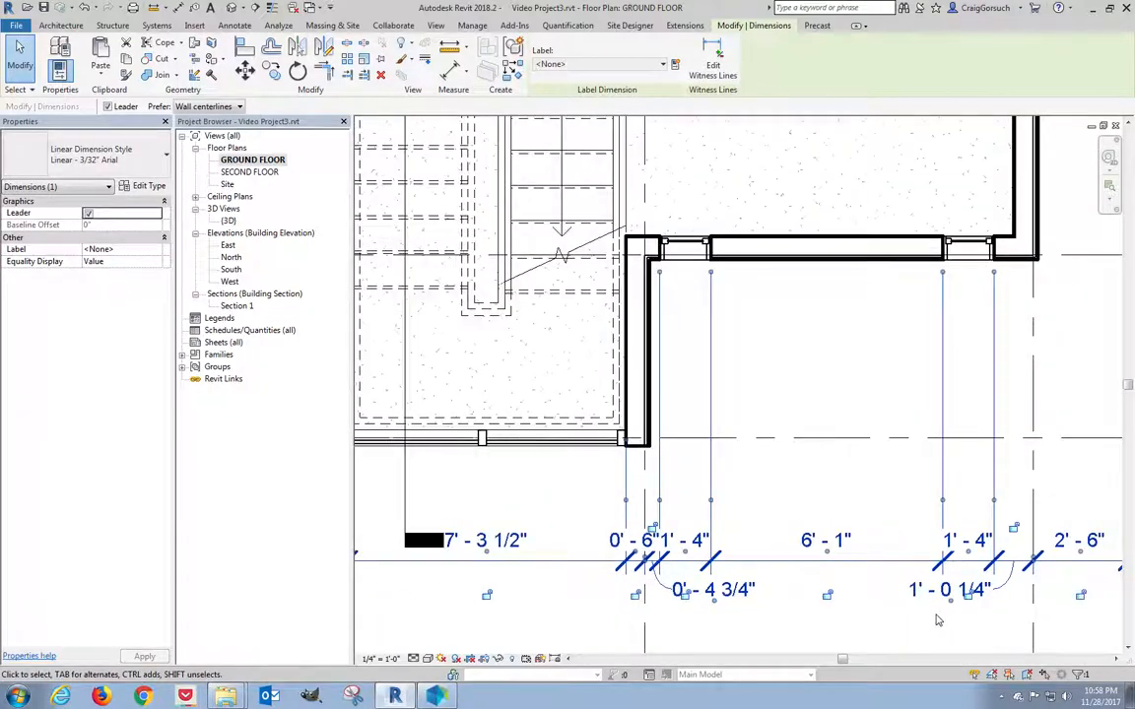
{"action": "scroll", "coordinate": [850, 510], "scroll_direction": "down", "scroll_amount": 1}
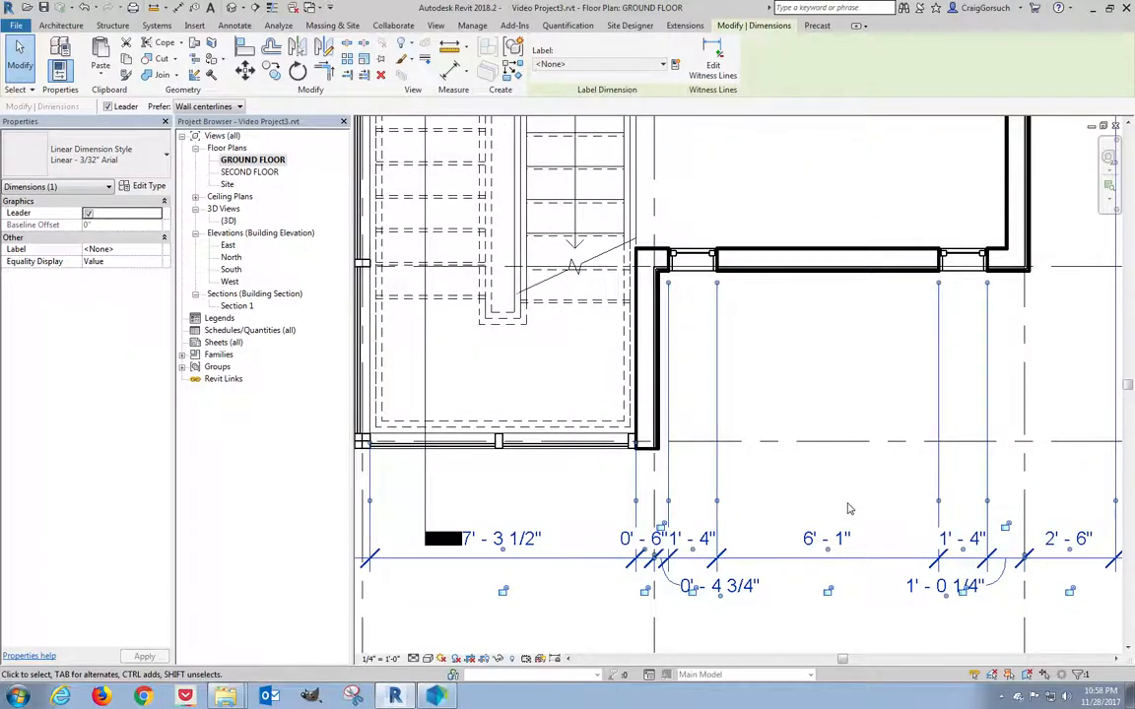
{"action": "middle_click_drag", "start_coordinate": [851, 506], "coordinate": [776, 520]}
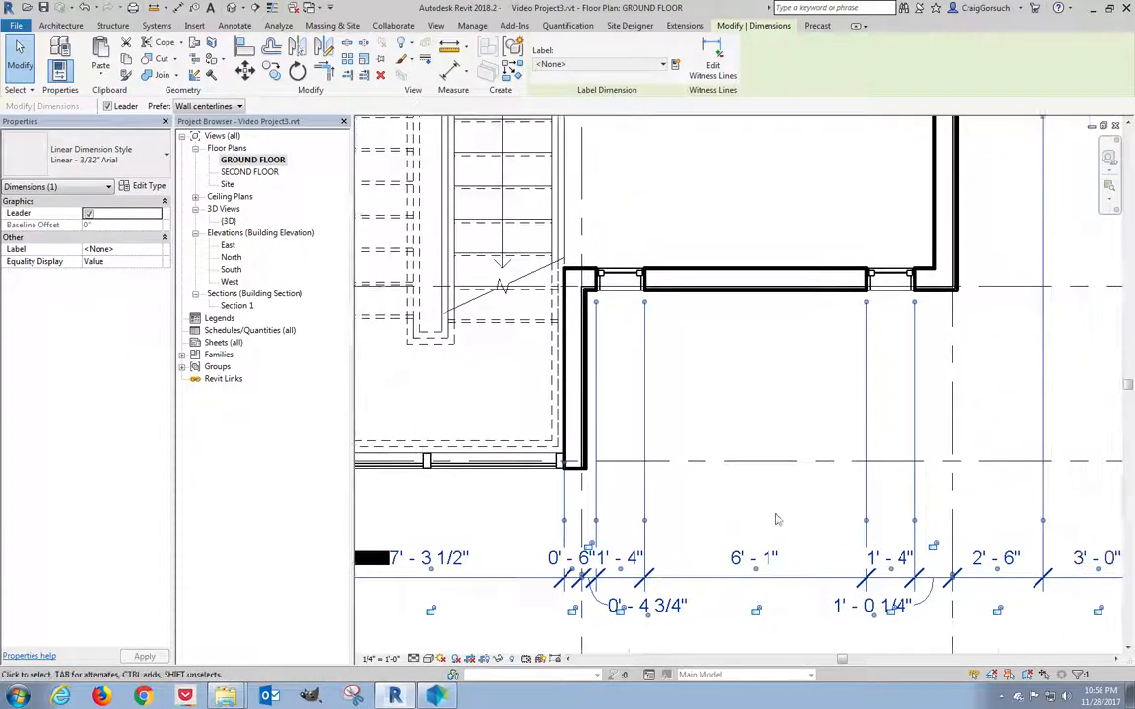
Set the two casement windows' offsets to 0'-2 3/4" and 0'-7 1/4".
{"action": "left_click", "coordinate": [627, 281]}
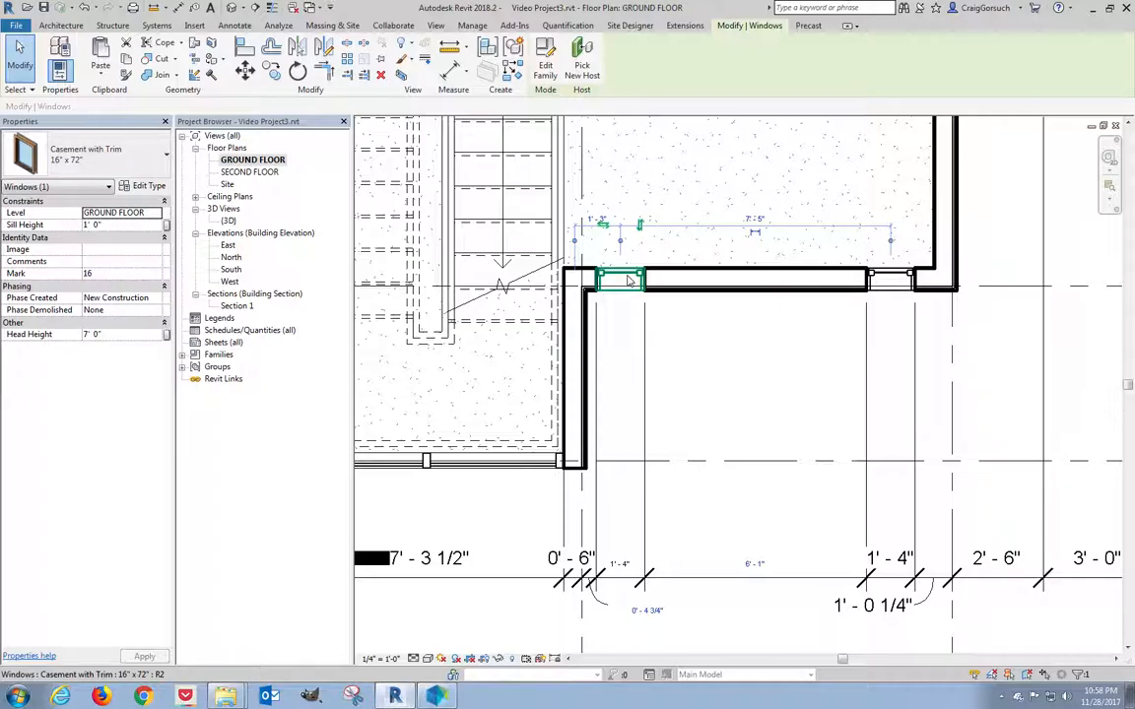
{"action": "left_click", "coordinate": [650, 613]}
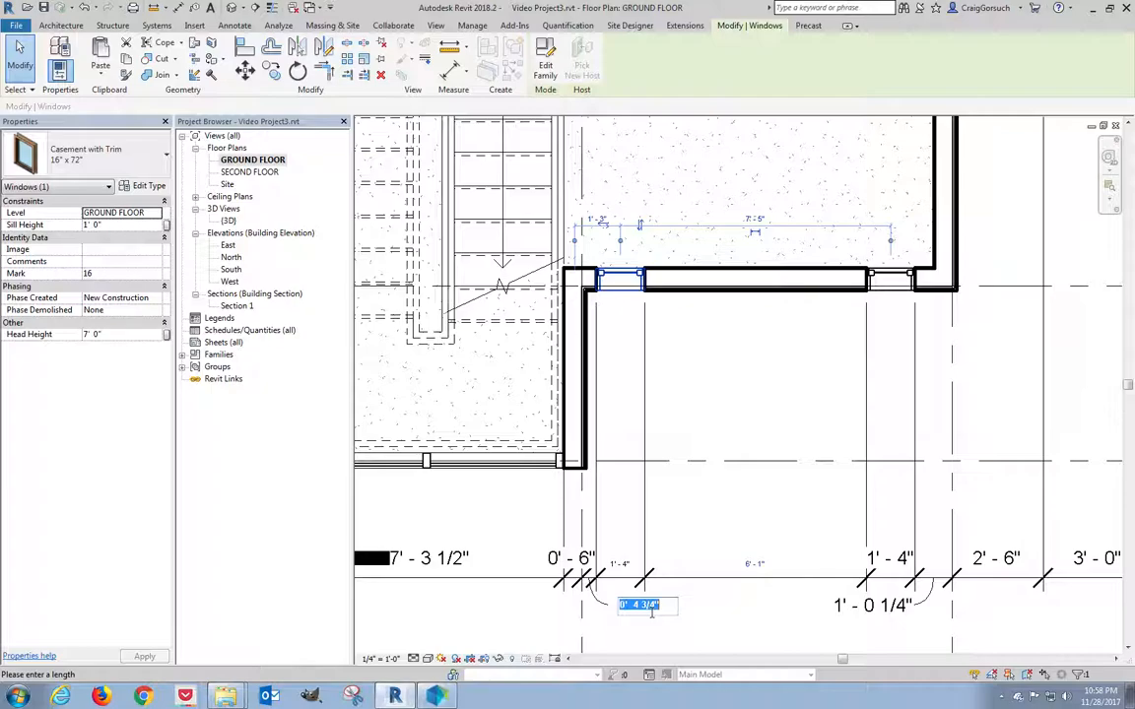
{"action": "type", "text": "0 2.75"}
{"action": "key", "text": "Return"}
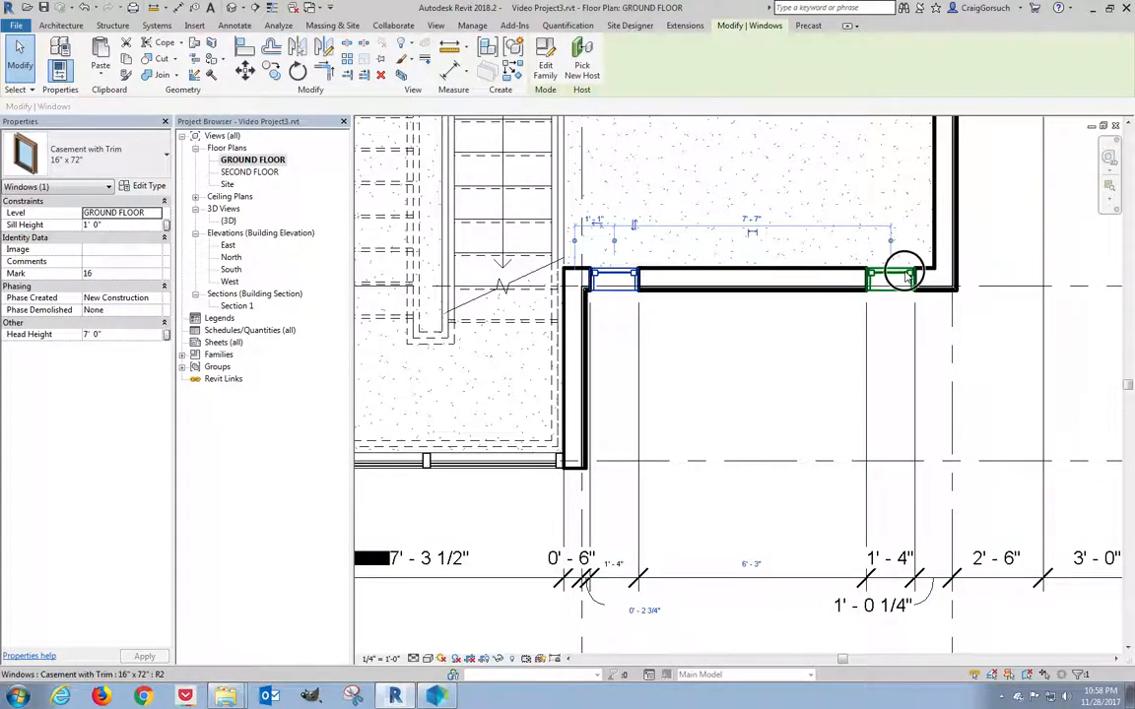
{"action": "left_click", "coordinate": [904, 277]}
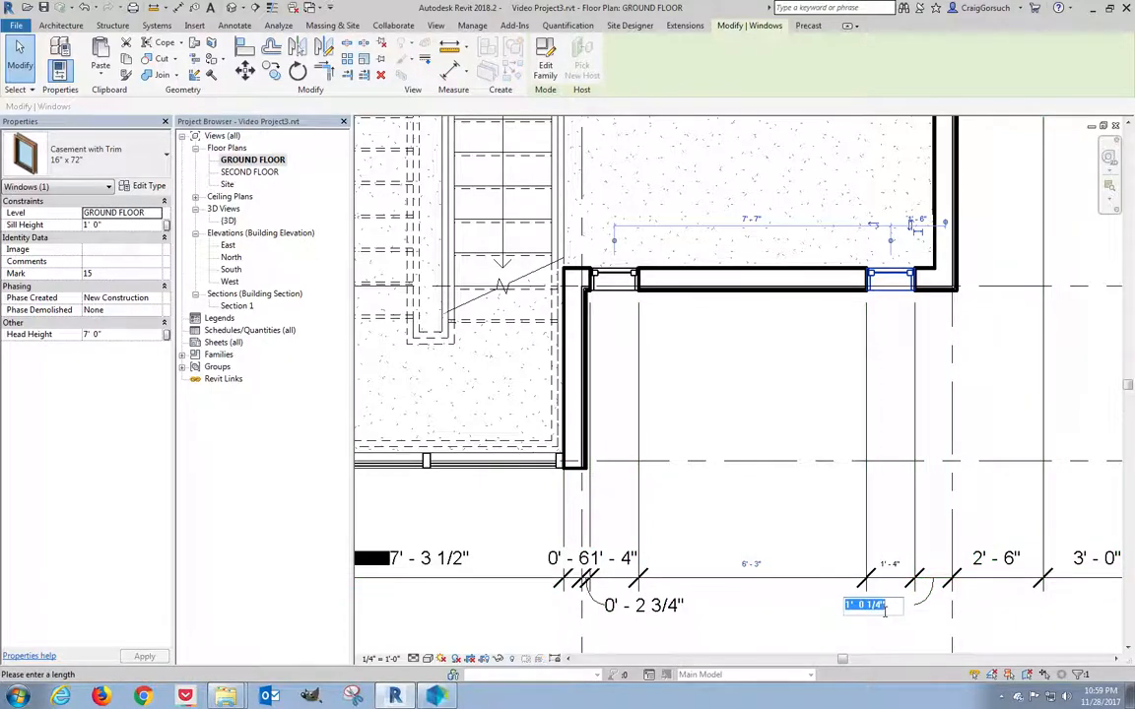
{"action": "type", "text": "0 7.25"}
{"action": "key", "text": "Return"}
{"action": "left_click", "coordinate": [793, 514]}
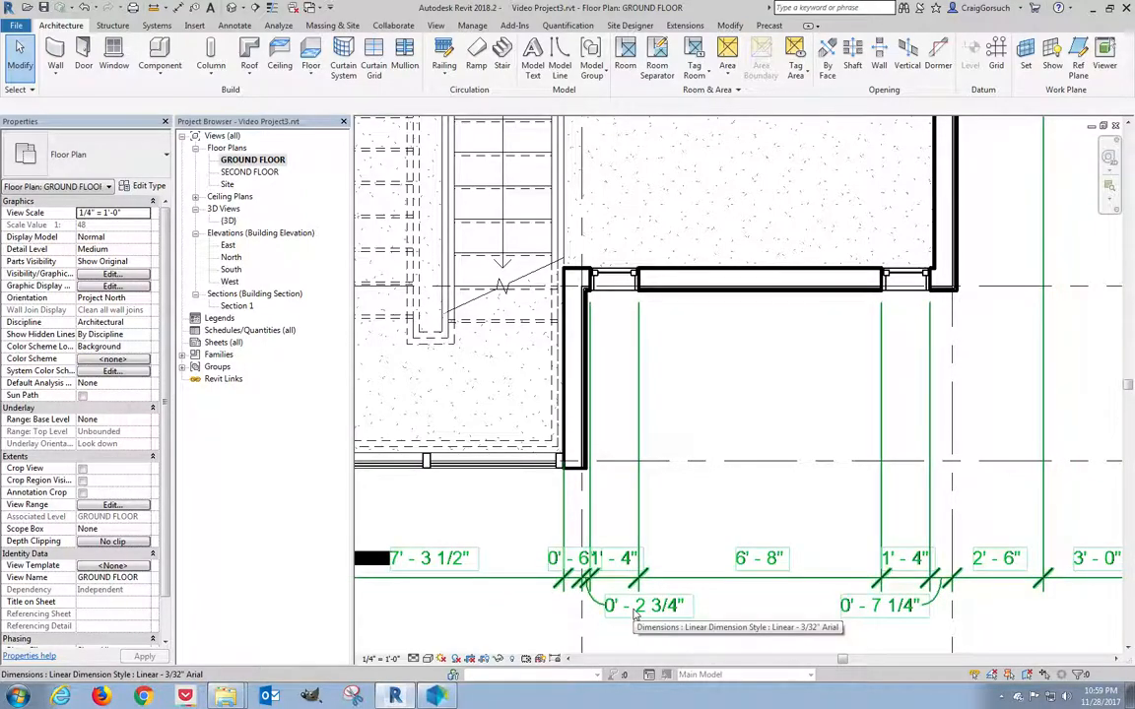
Set the linear dimension type's units to round to the nearest 1/8", not project settings.
{"action": "left_click", "coordinate": [725, 585]}
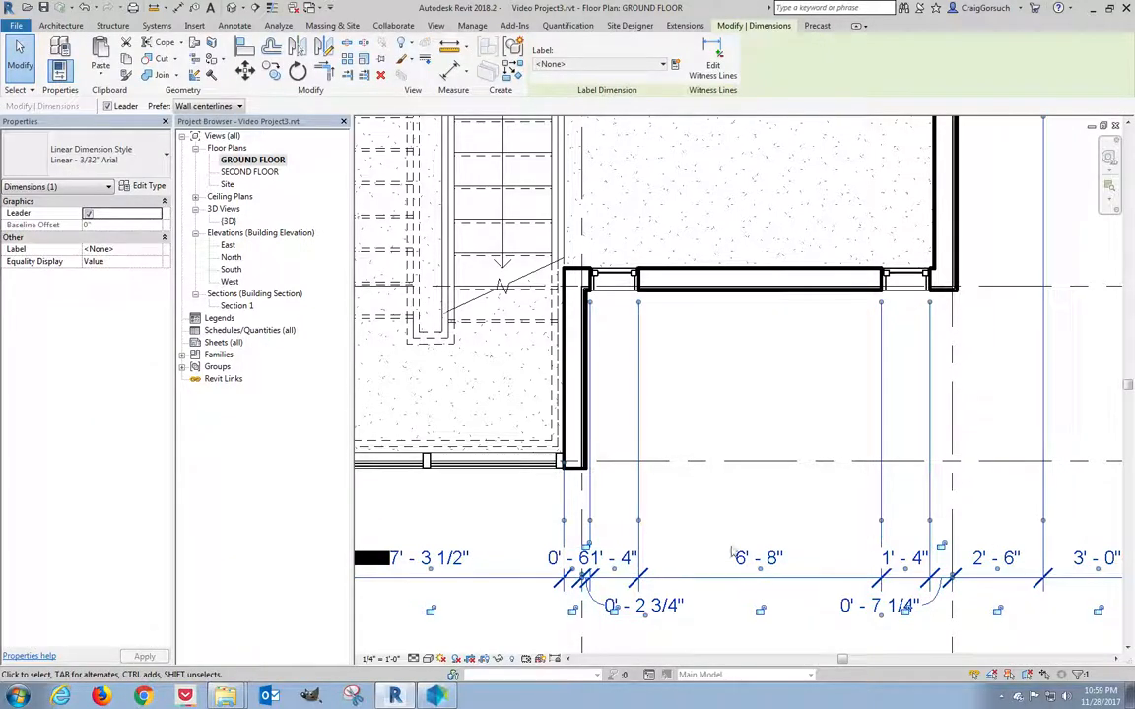
{"action": "left_click", "coordinate": [156, 188]}
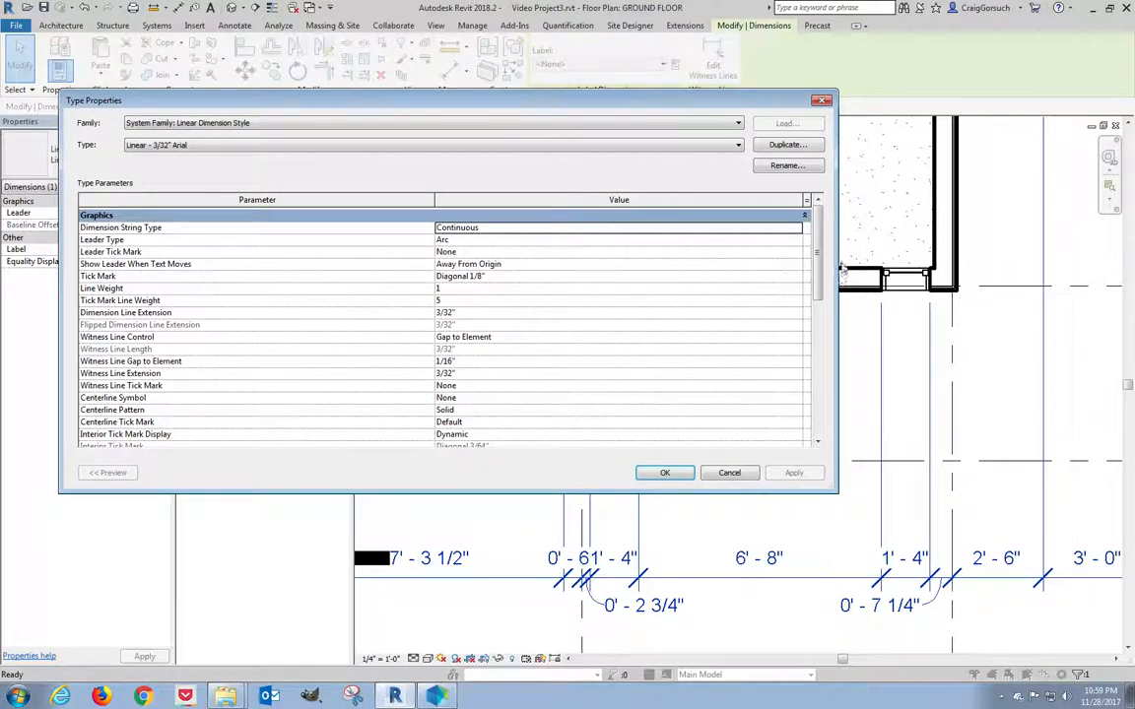
{"action": "left_click_drag", "start_coordinate": [815, 240], "coordinate": [815, 329]}
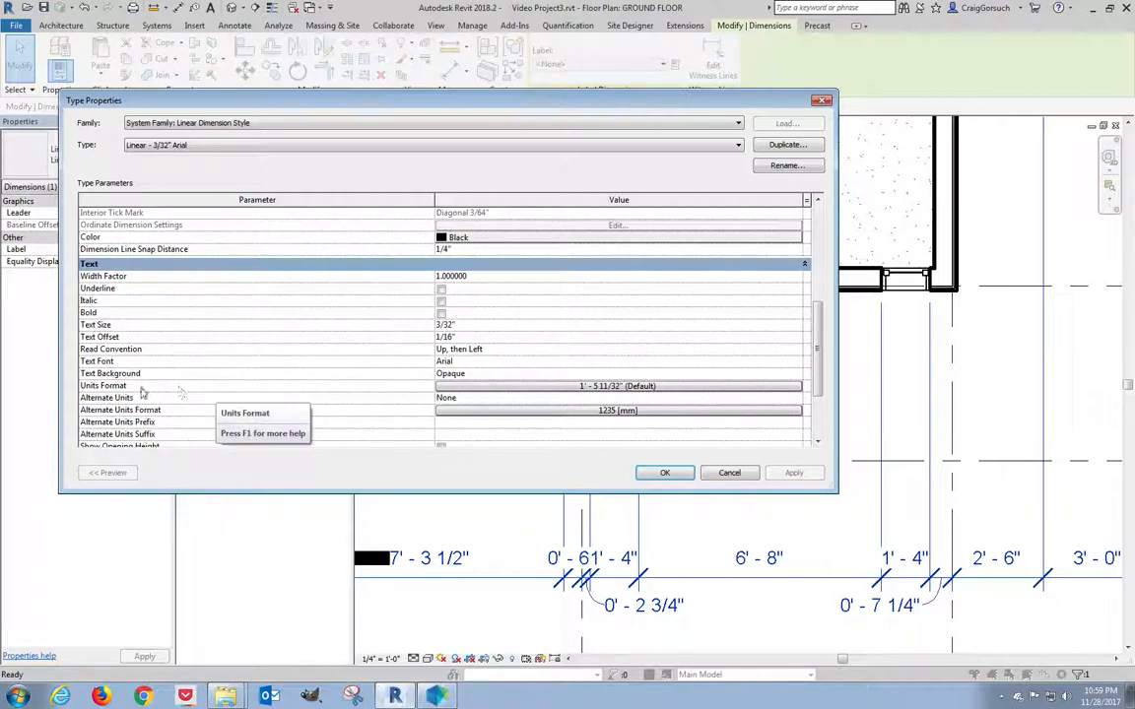
{"action": "left_click", "coordinate": [520, 387]}
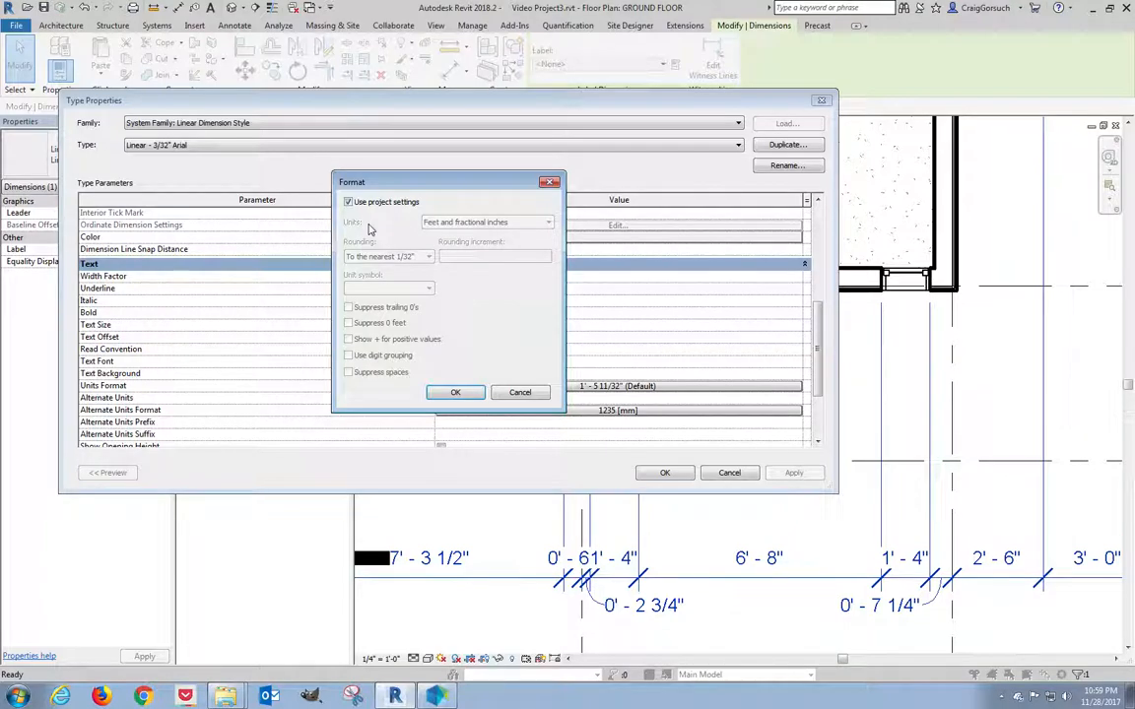
{"action": "left_click", "coordinate": [371, 203]}
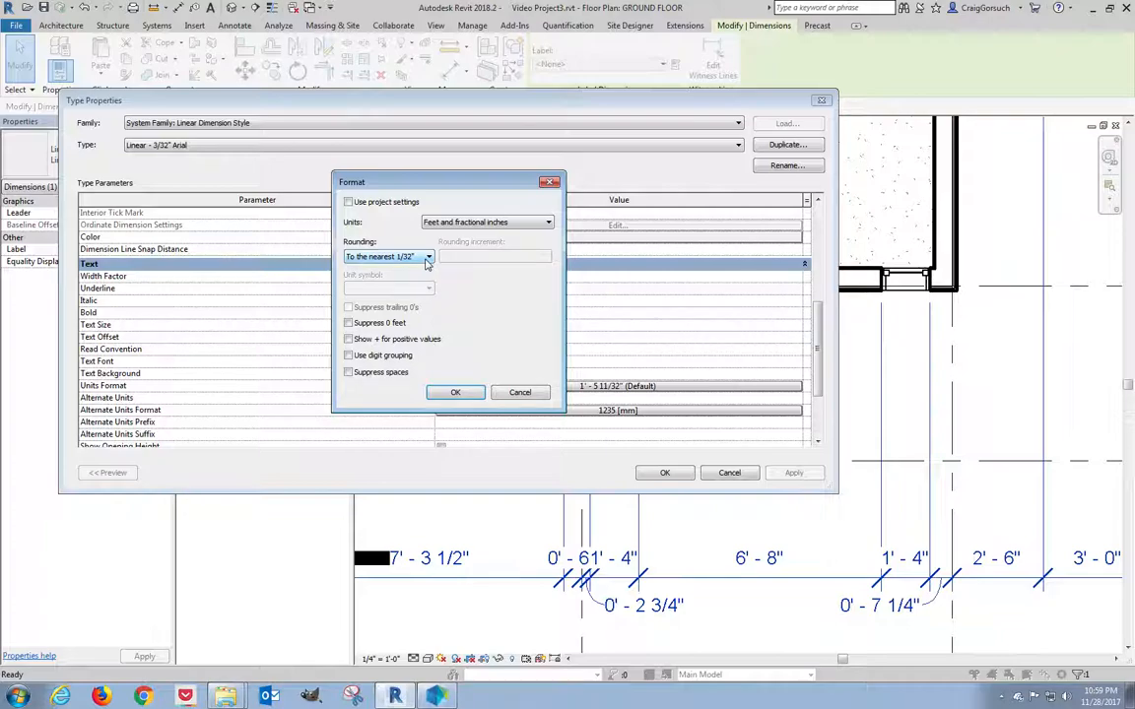
{"action": "left_click", "coordinate": [427, 258]}
{"action": "left_click", "coordinate": [432, 312]}
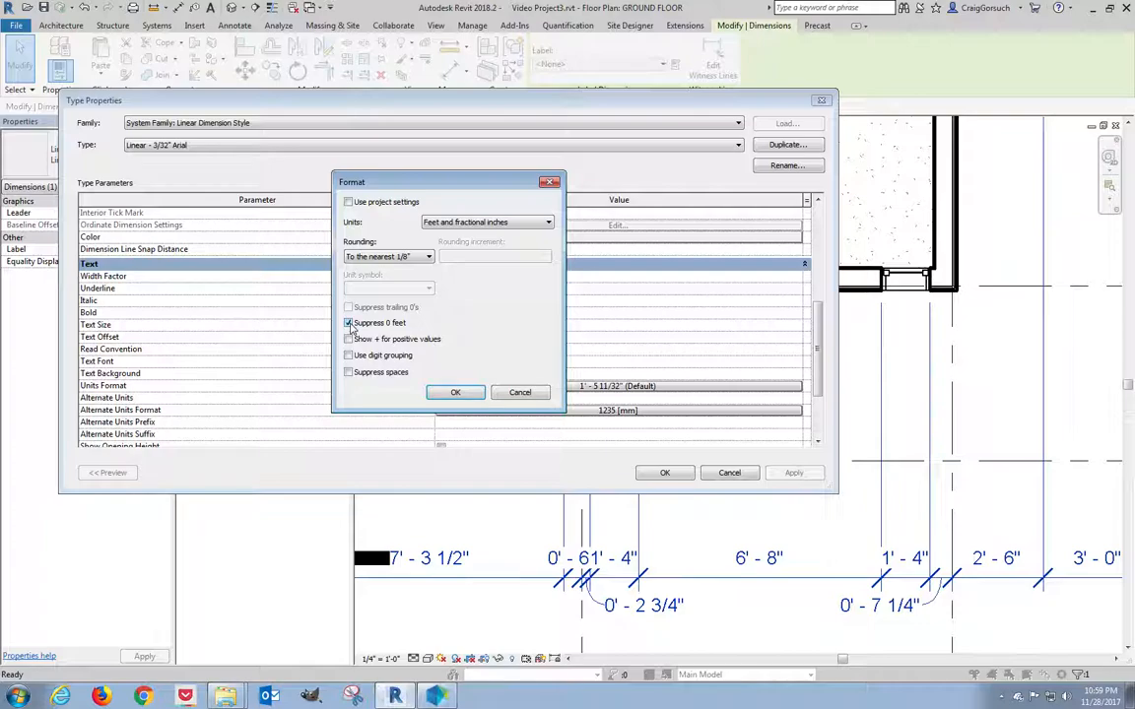
{"action": "left_click", "coordinate": [755, 567]}
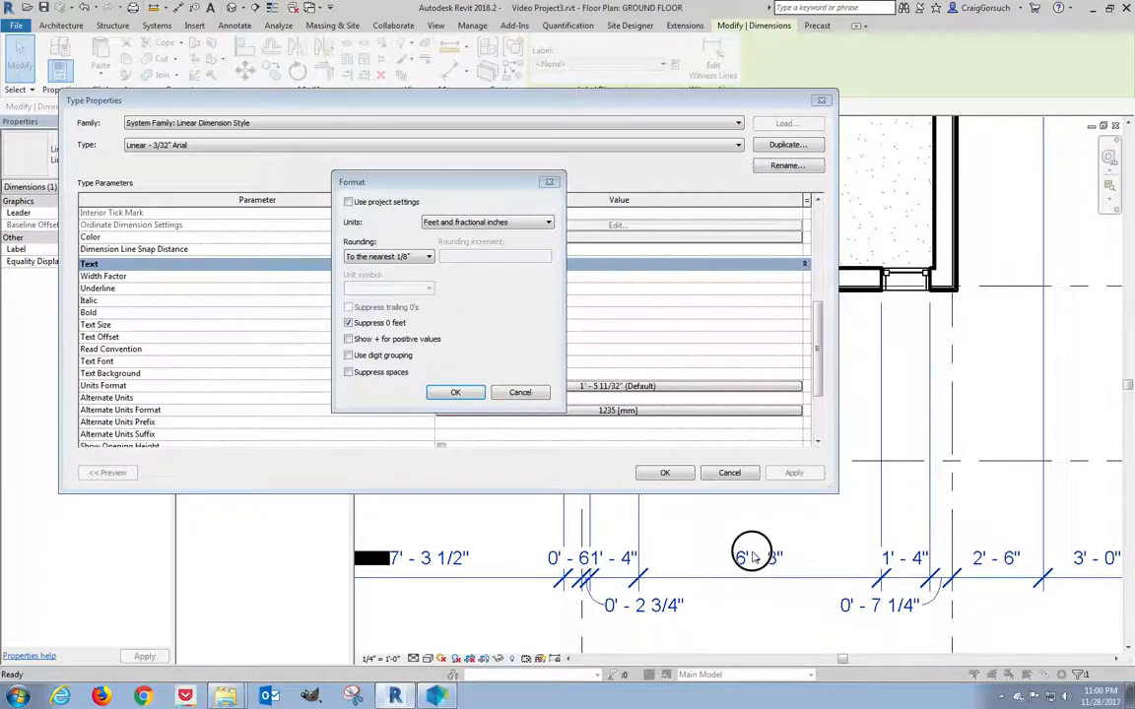
{"action": "left_click", "coordinate": [758, 568]}
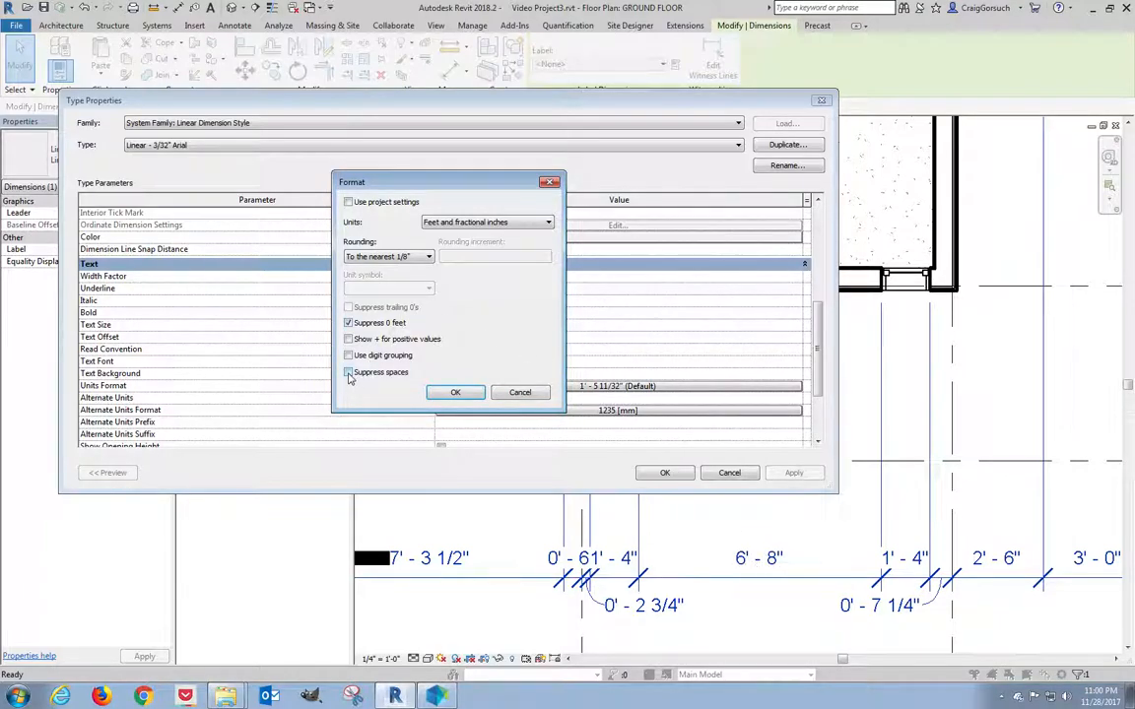
{"action": "left_click", "coordinate": [452, 395]}
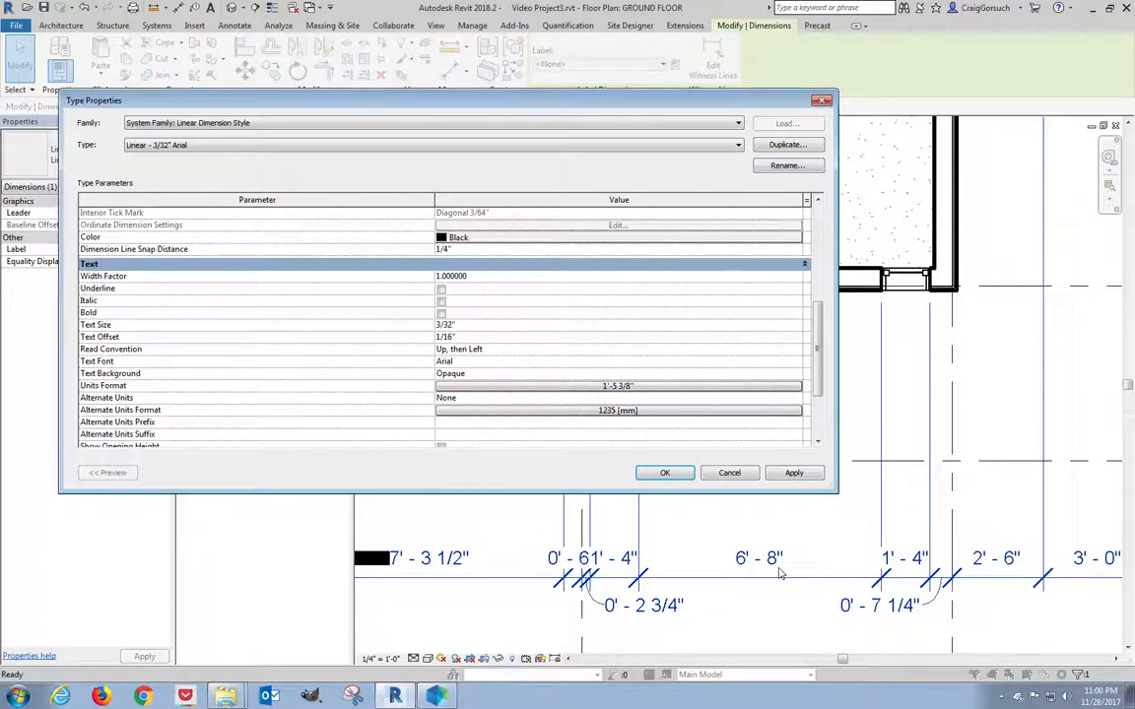
{"action": "left_click", "coordinate": [795, 474]}
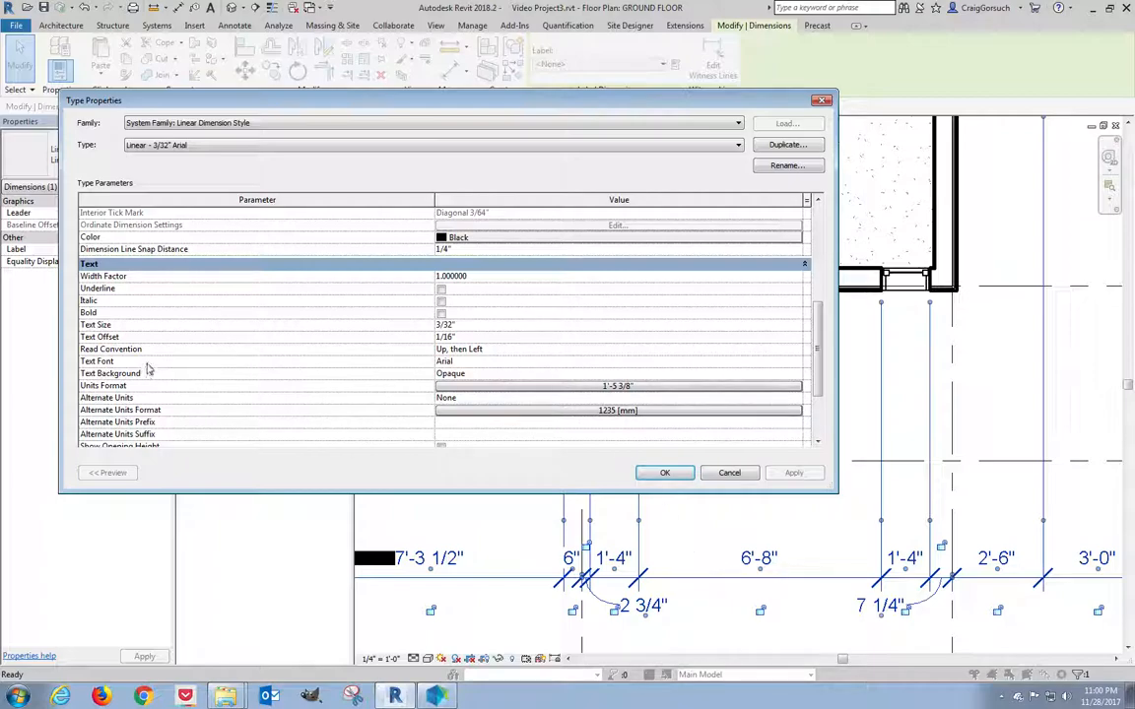
Change the dimension type's text font from Arial to Arial Narrow.
{"action": "left_click", "coordinate": [690, 362]}
{"action": "left_click", "coordinate": [796, 361]}
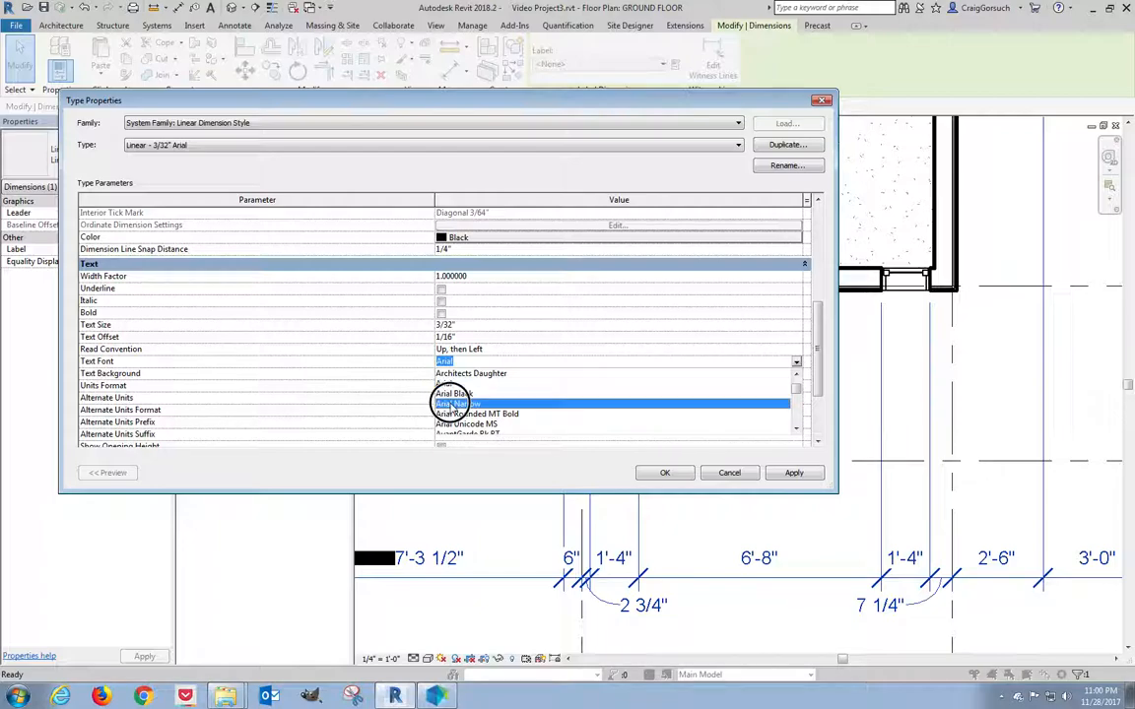
{"action": "left_click", "coordinate": [452, 404]}
{"action": "left_click", "coordinate": [794, 474]}
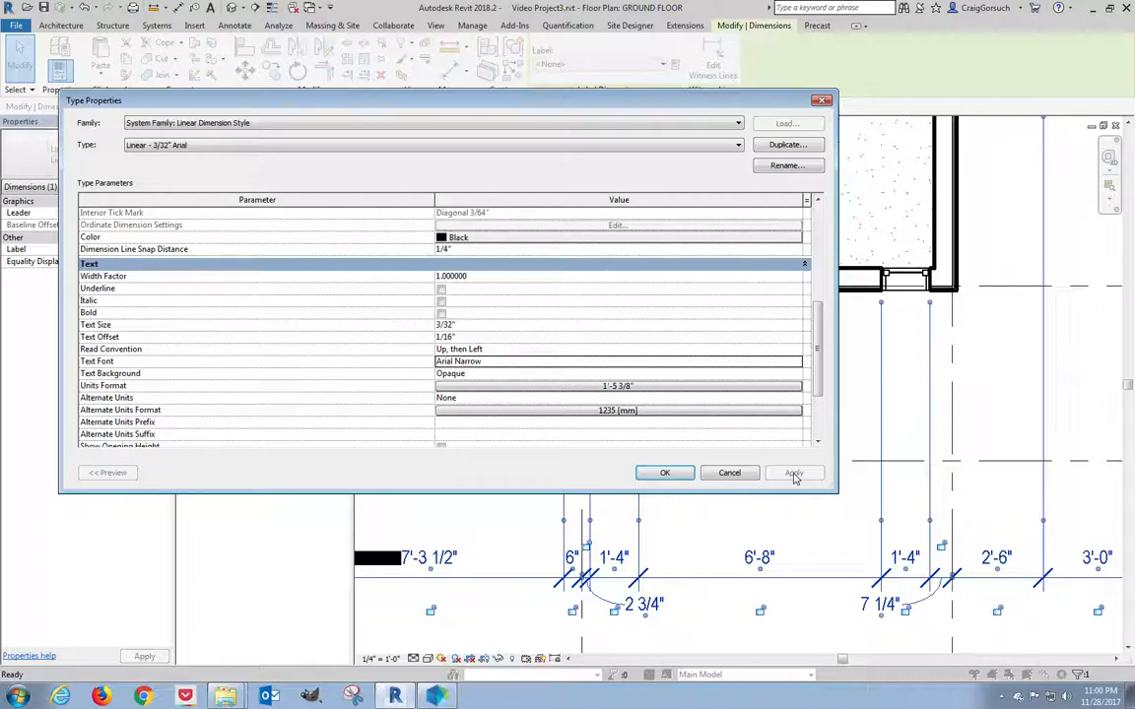
{"action": "left_click", "coordinate": [676, 480]}
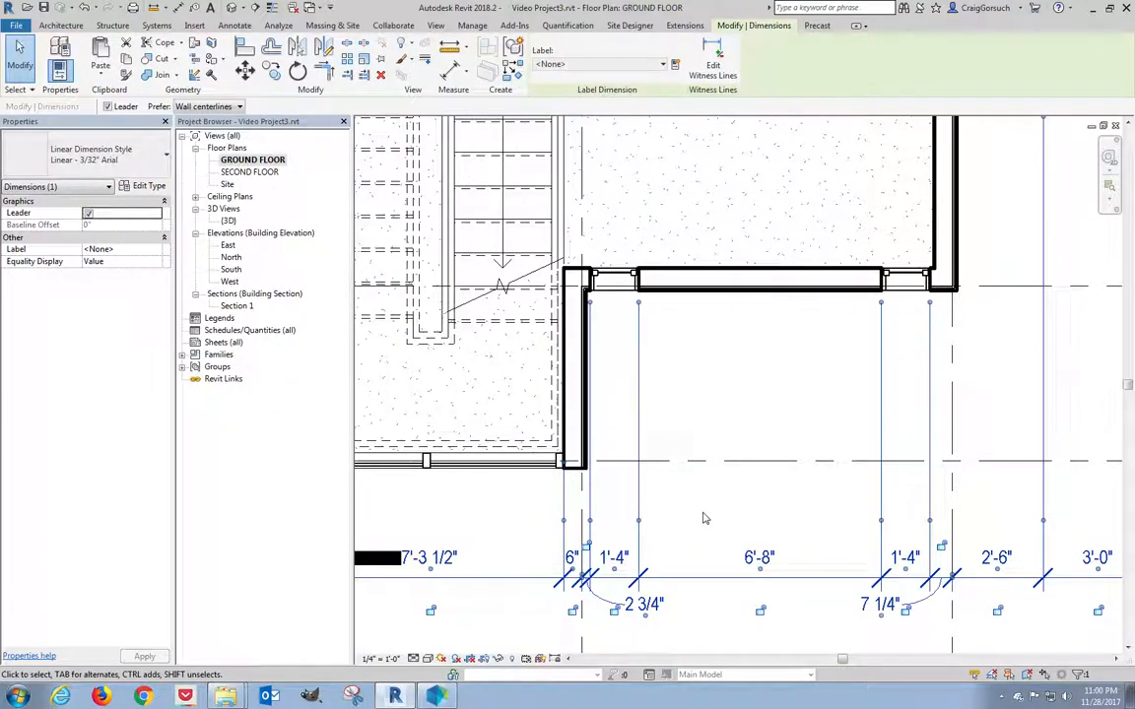
{"action": "left_click", "coordinate": [705, 518]}
{"action": "scroll", "coordinate": [705, 519], "scroll_direction": "down", "scroll_amount": 4}
Copy the left wall's double-hung window 5'-5" lower down the wall.
{"action": "middle_click_drag", "start_coordinate": [707, 519], "coordinate": [919, 599]}
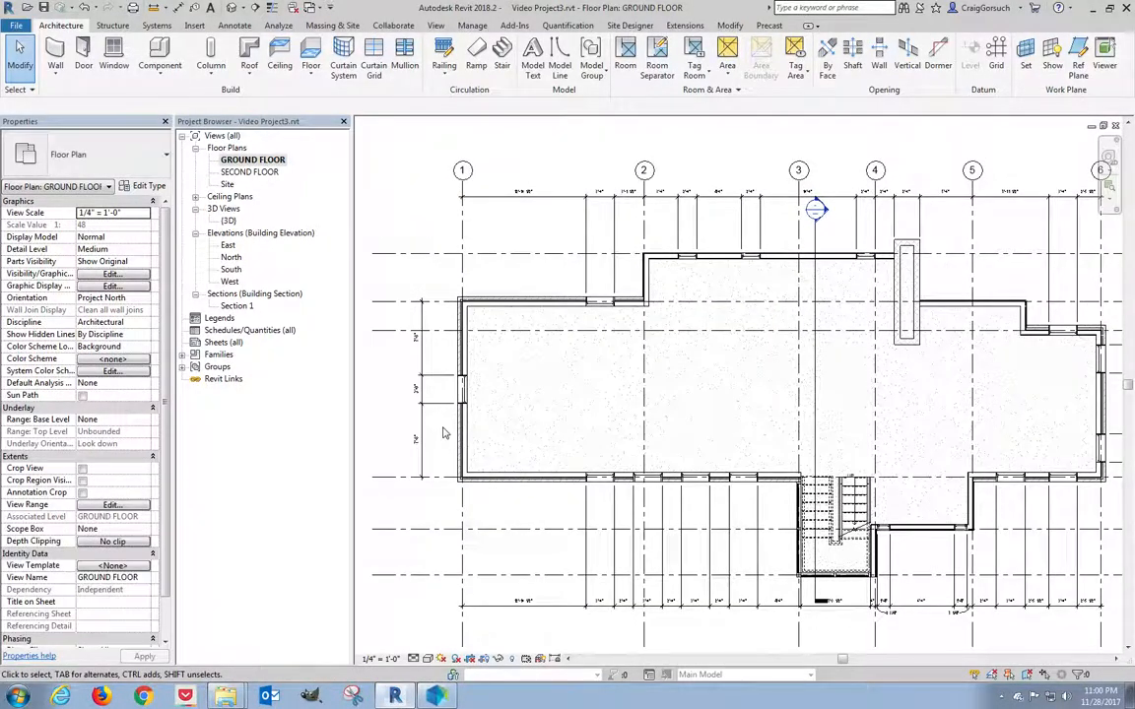
{"action": "scroll", "coordinate": [453, 436], "scroll_direction": "up", "scroll_amount": 5}
{"action": "middle_click_drag", "start_coordinate": [453, 436], "coordinate": [557, 425]}
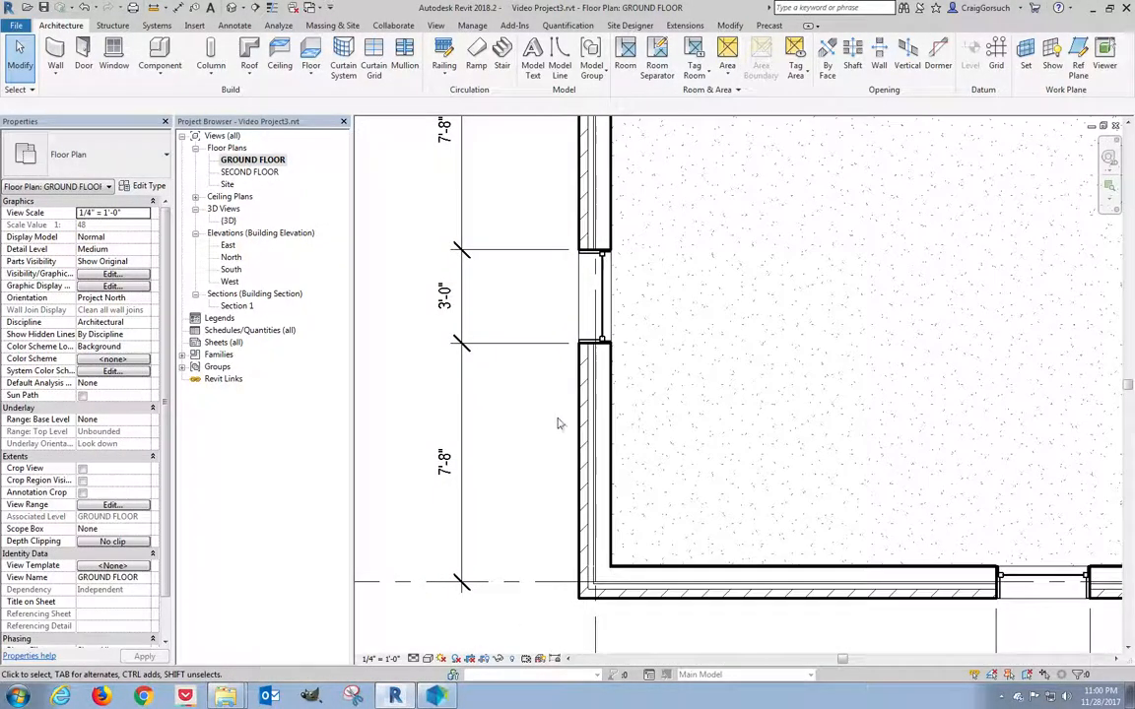
{"action": "left_click_drag", "start_coordinate": [540, 365], "coordinate": [646, 535]}
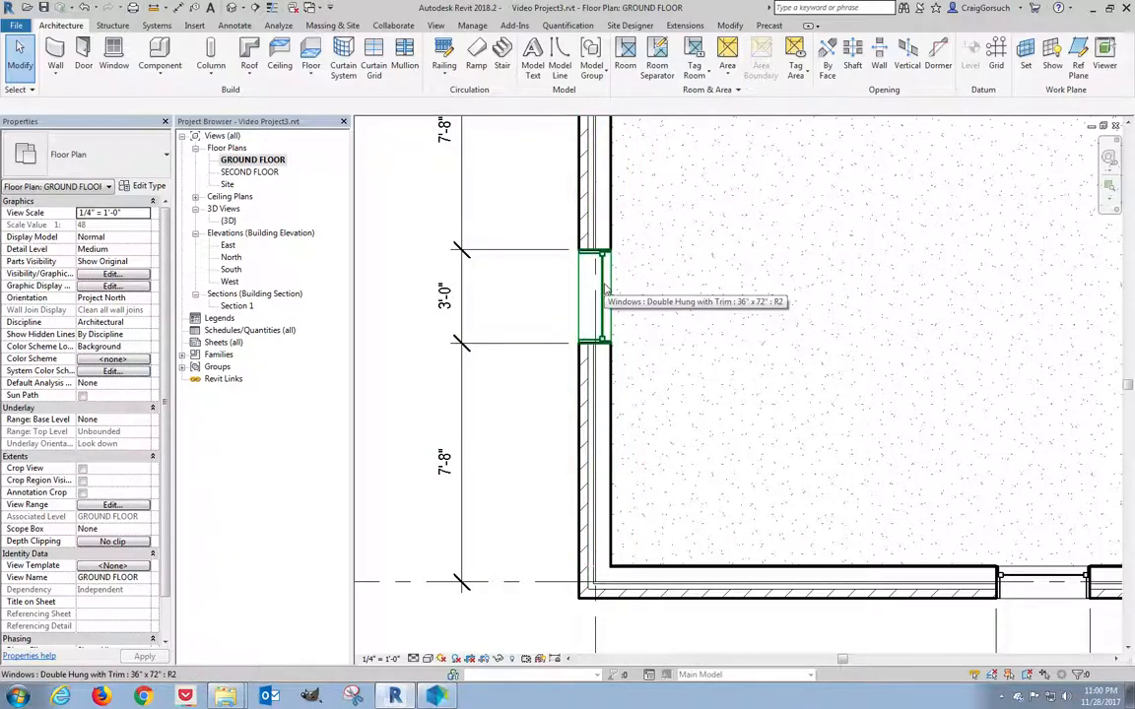
{"action": "left_click", "coordinate": [595, 296]}
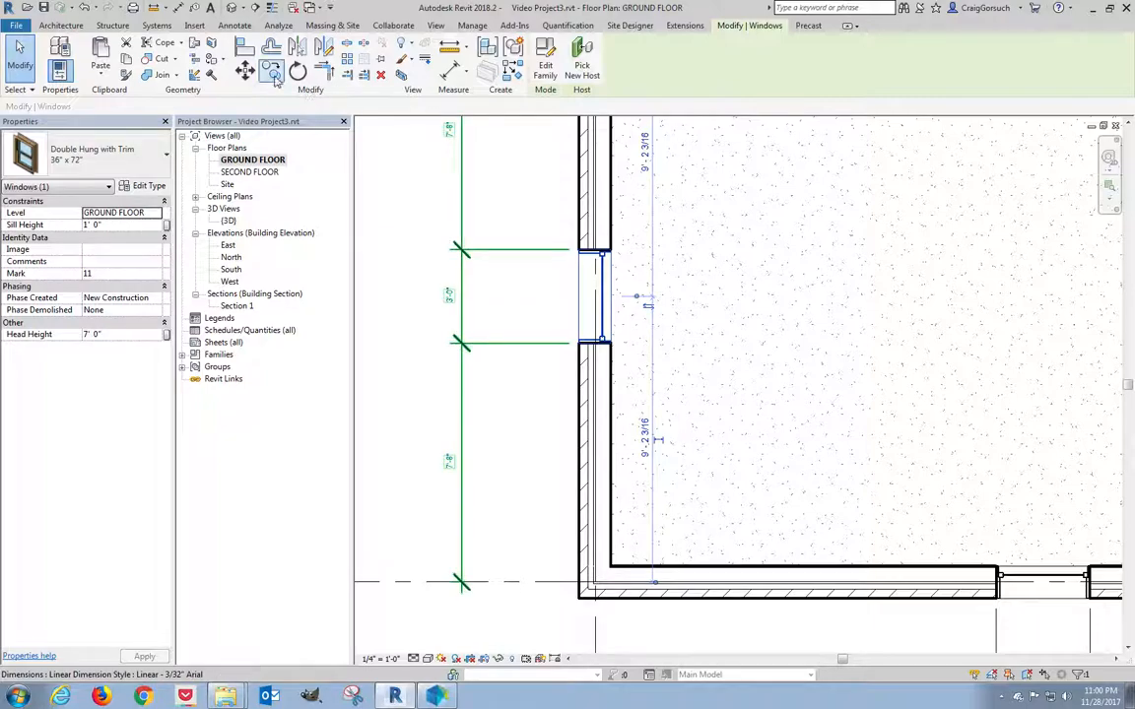
{"action": "left_click", "coordinate": [272, 71]}
{"action": "left_click", "coordinate": [553, 305]}
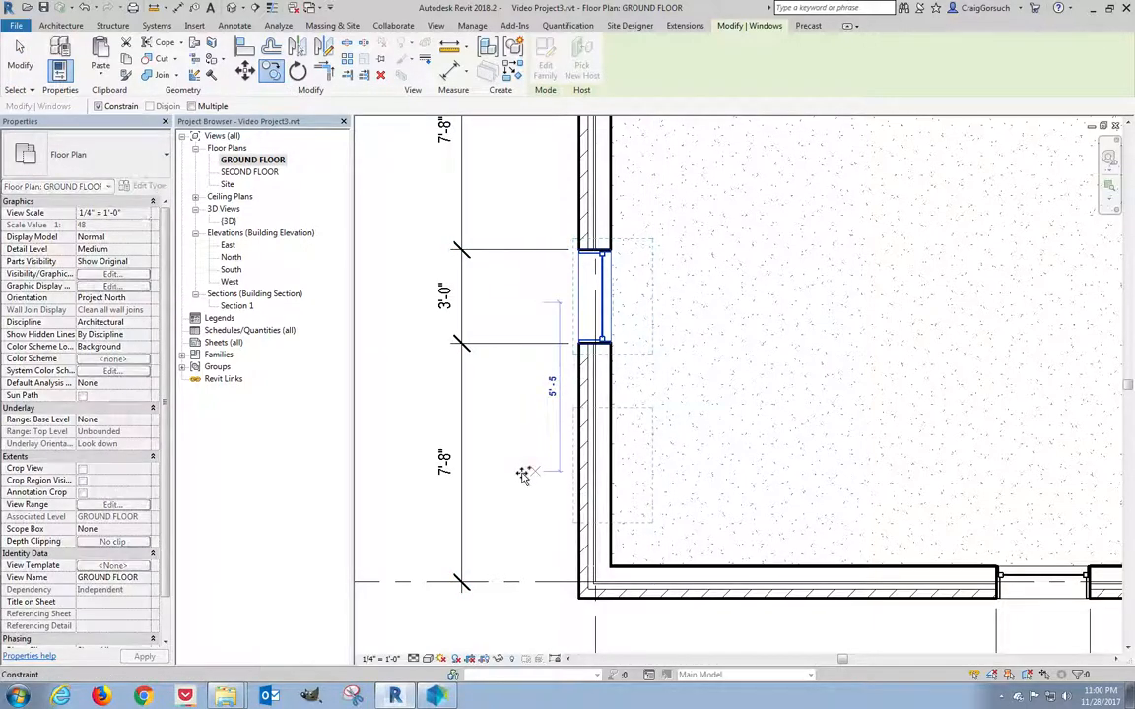
{"action": "left_click", "coordinate": [523, 476]}
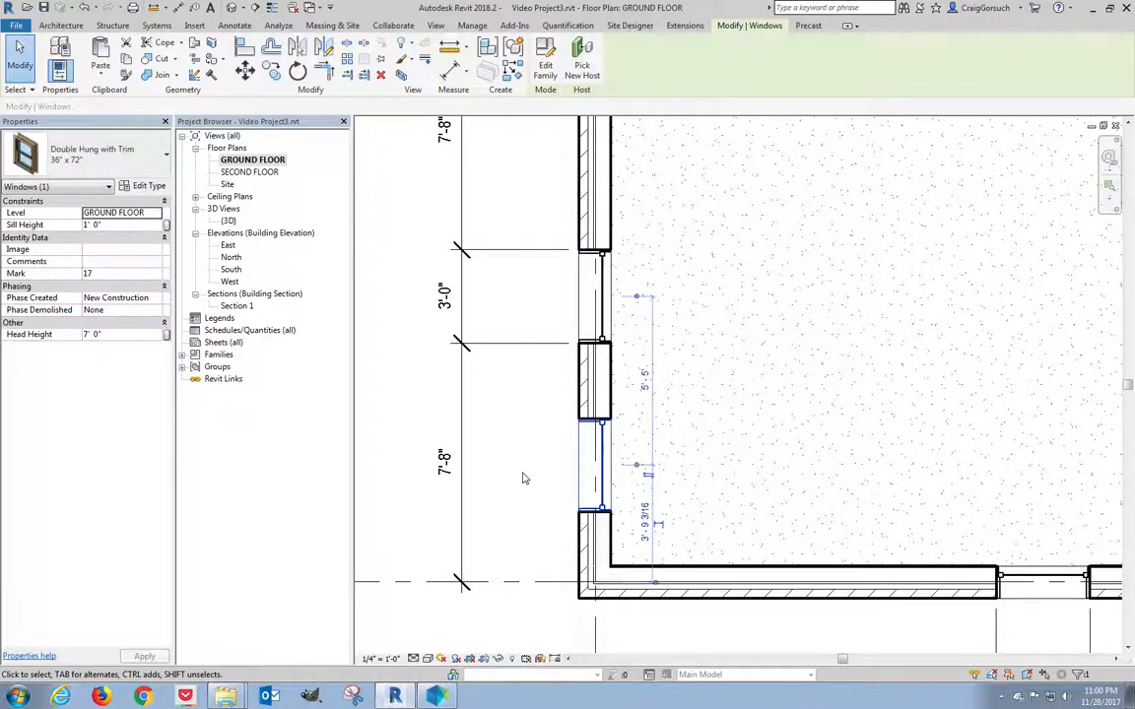
Add the copied window's upper and lower edges to the left-wall dimension string.
{"action": "left_click", "coordinate": [464, 408]}
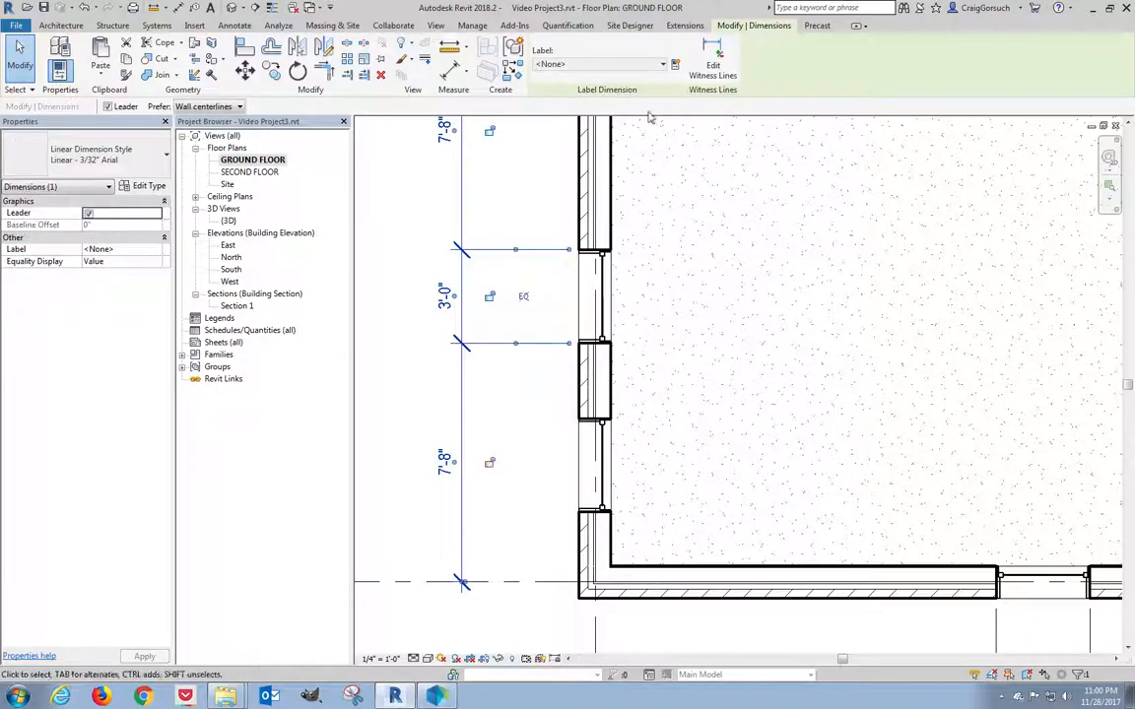
{"action": "left_click", "coordinate": [710, 65]}
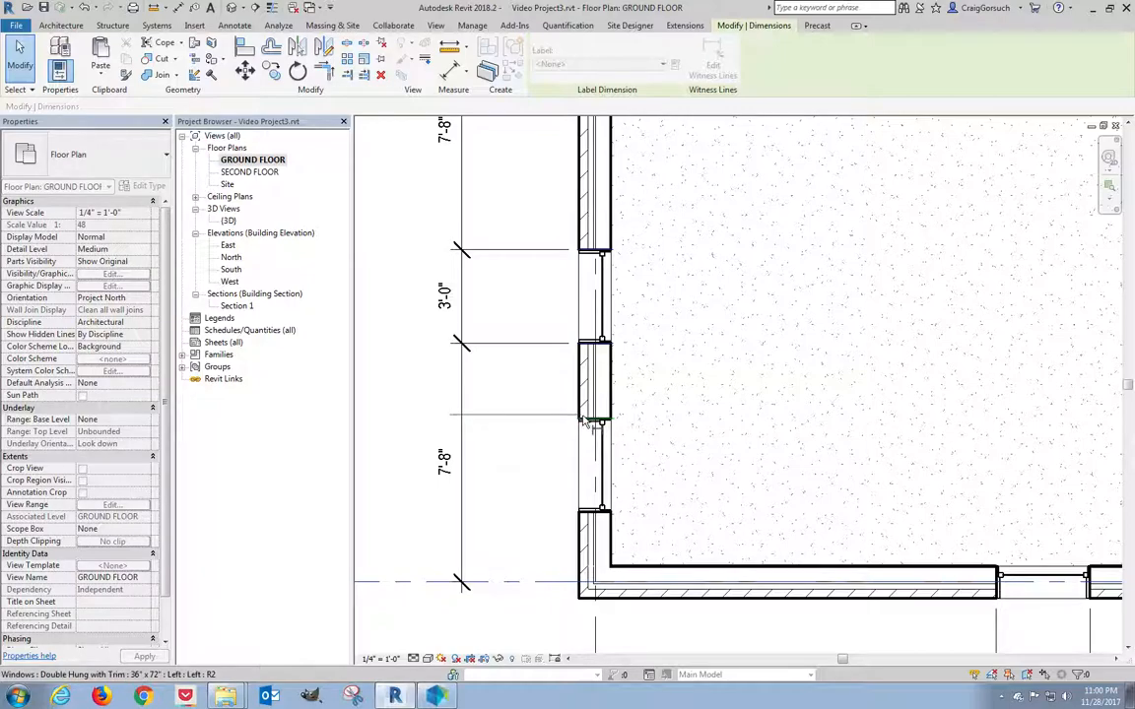
{"action": "left_click", "coordinate": [584, 438]}
{"action": "left_click", "coordinate": [585, 513]}
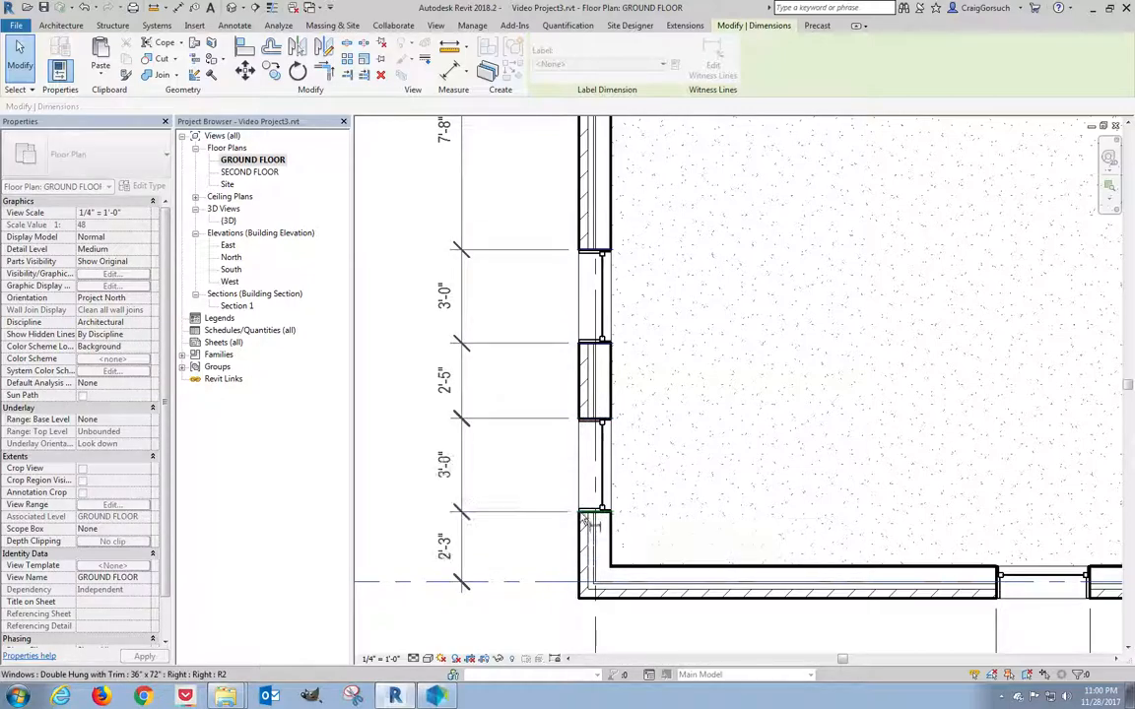
{"action": "left_click", "coordinate": [538, 478]}
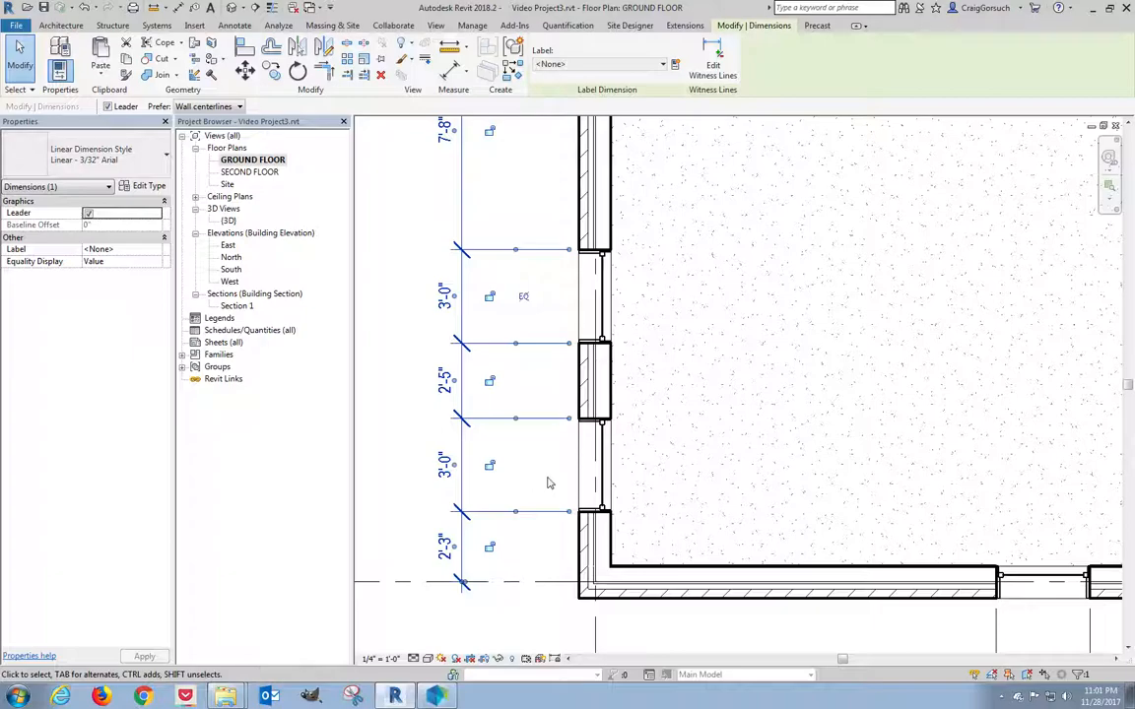
{"action": "left_click", "coordinate": [605, 474]}
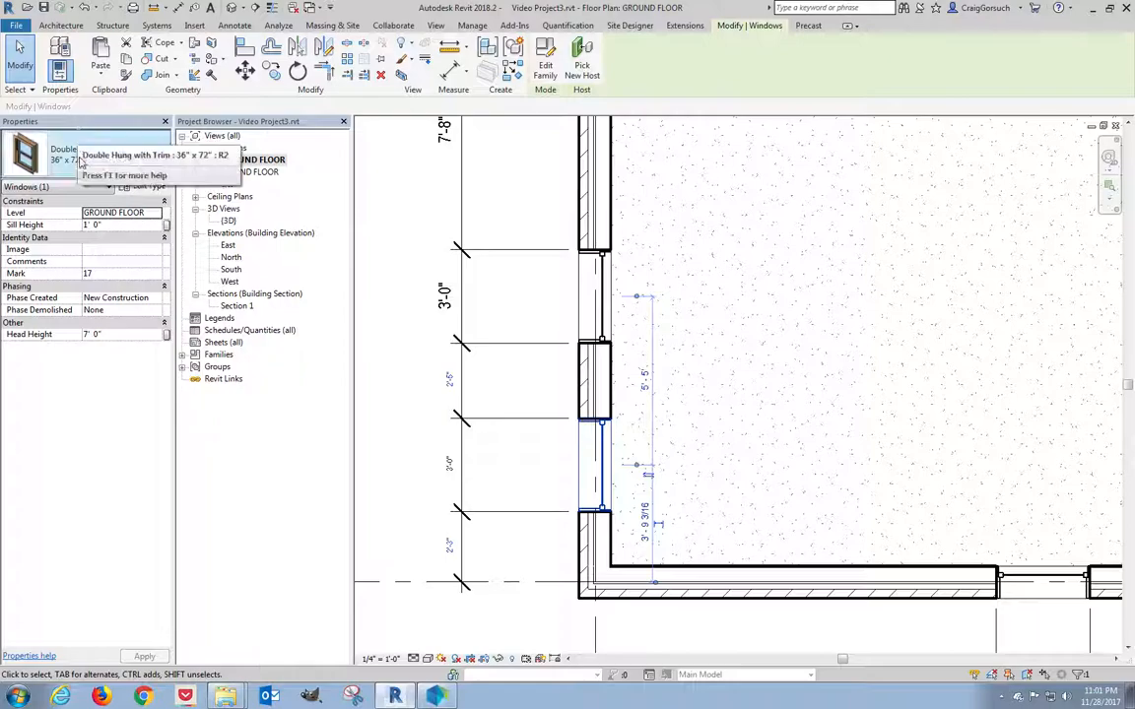
Change the lower window to Casement with Trim 24" x 24" with a 7' 0" head height.
{"action": "left_click", "coordinate": [120, 167]}
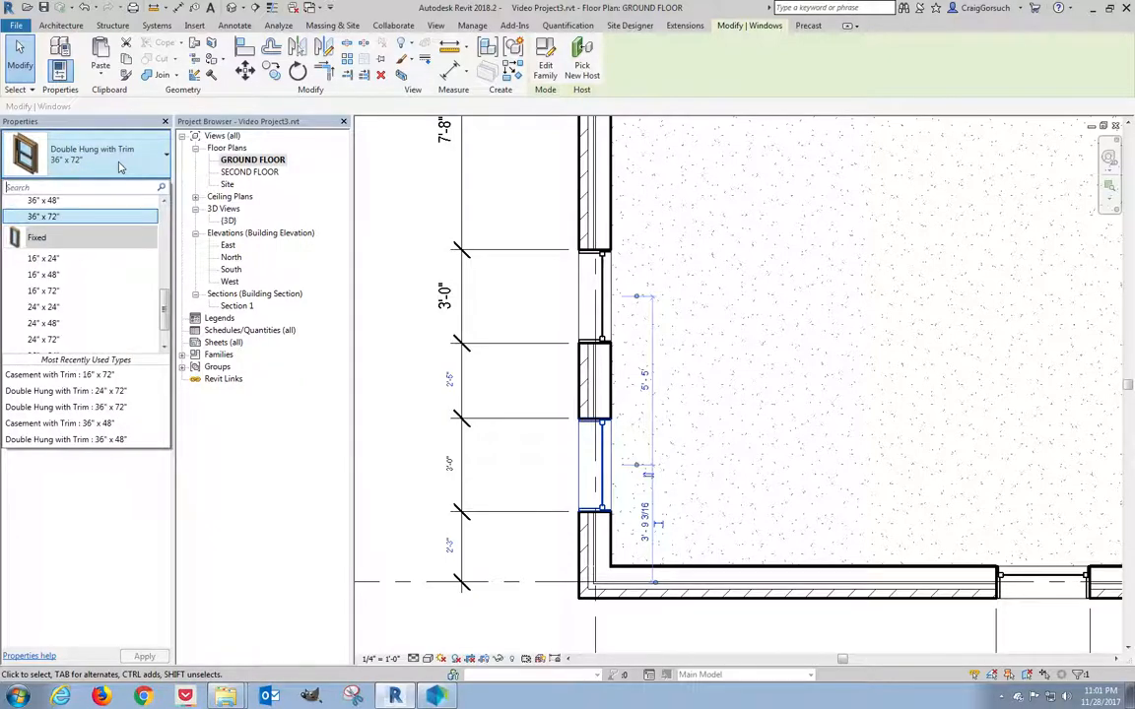
{"action": "left_click_drag", "start_coordinate": [167, 315], "coordinate": [169, 229]}
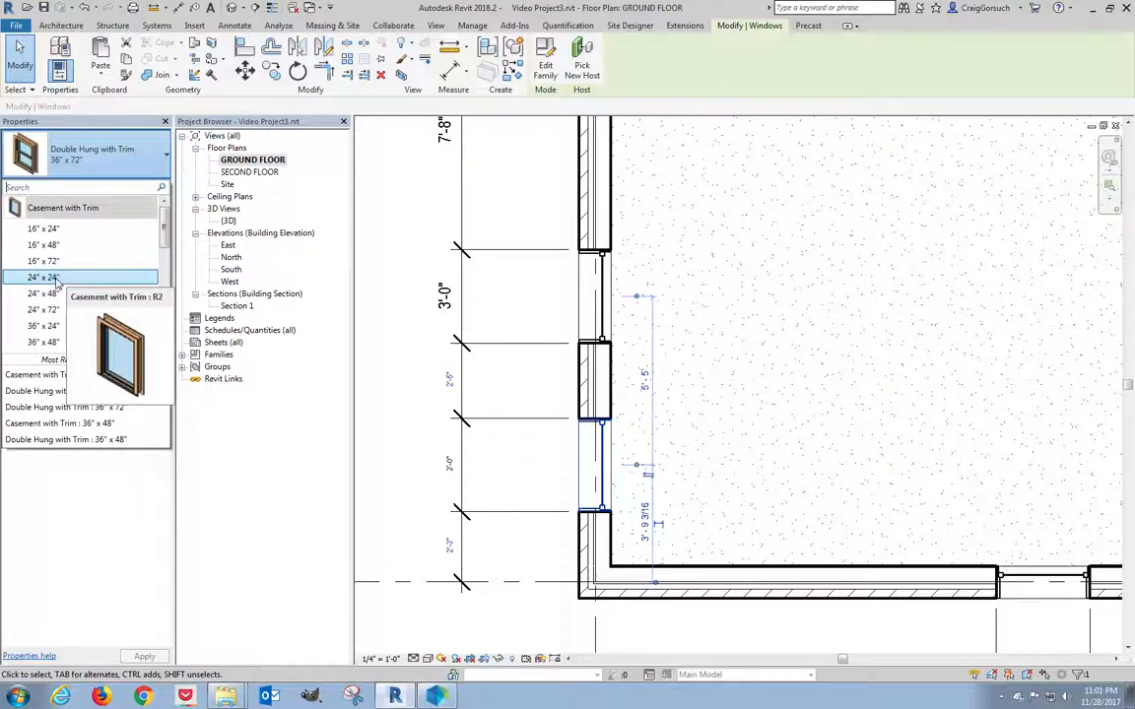
{"action": "left_click", "coordinate": [56, 279]}
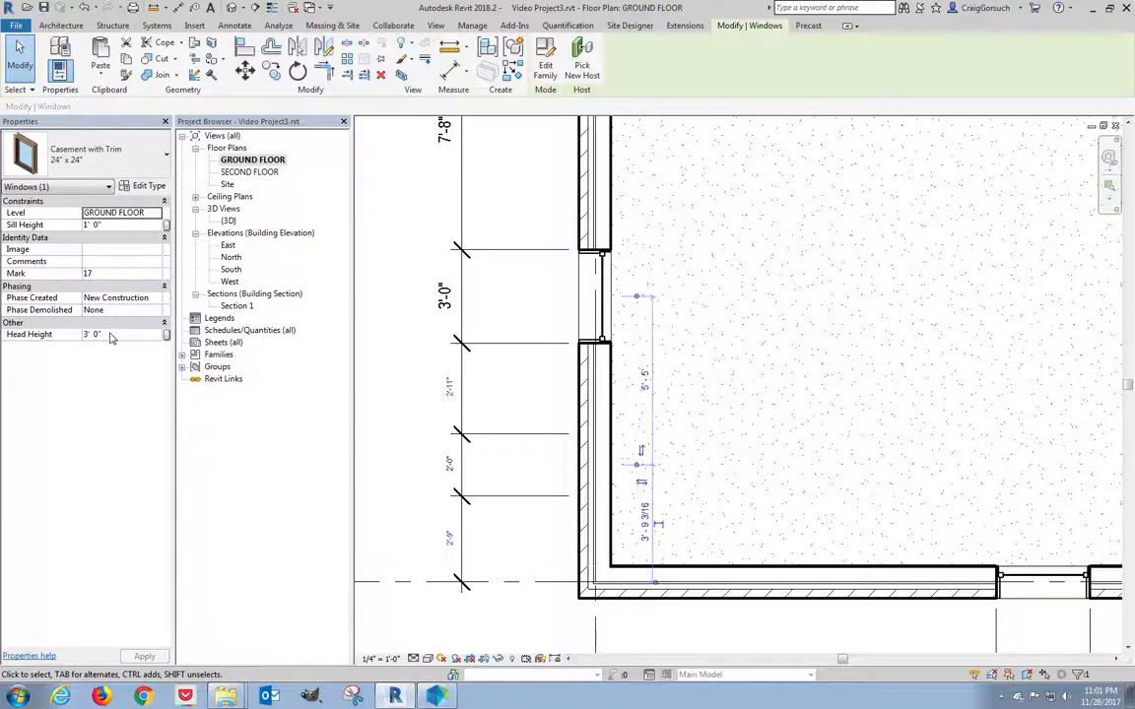
{"action": "left_click", "coordinate": [43, 335]}
{"action": "type", "text": "7"}
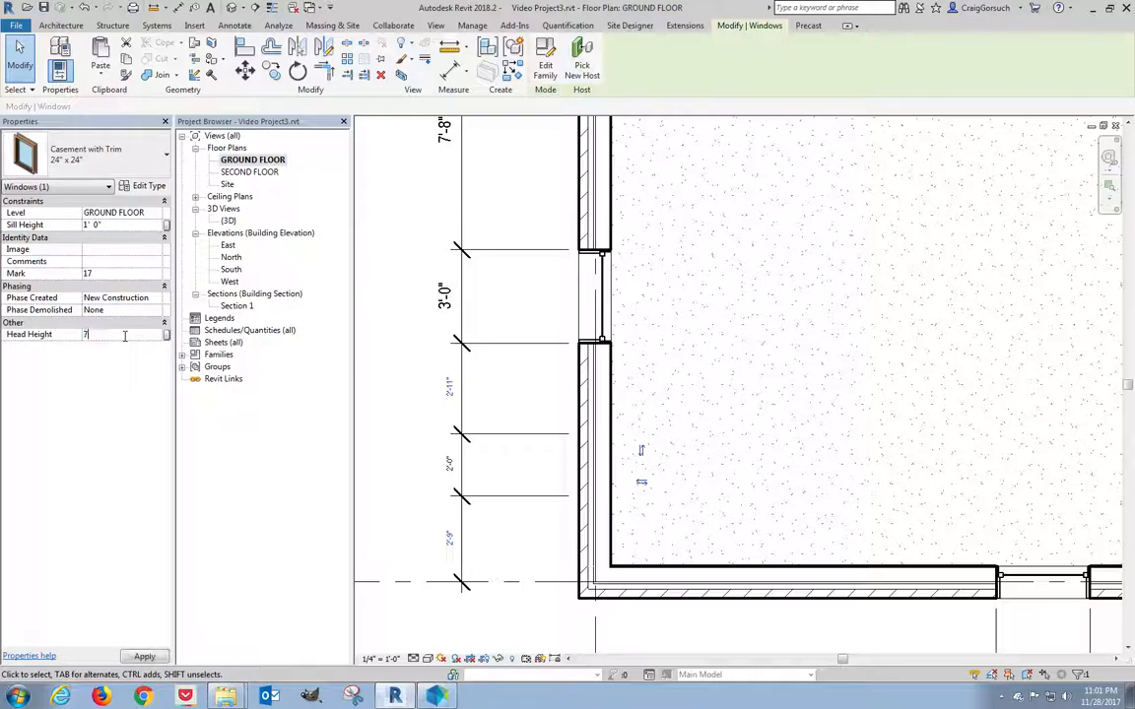
{"action": "key", "text": "Return"}
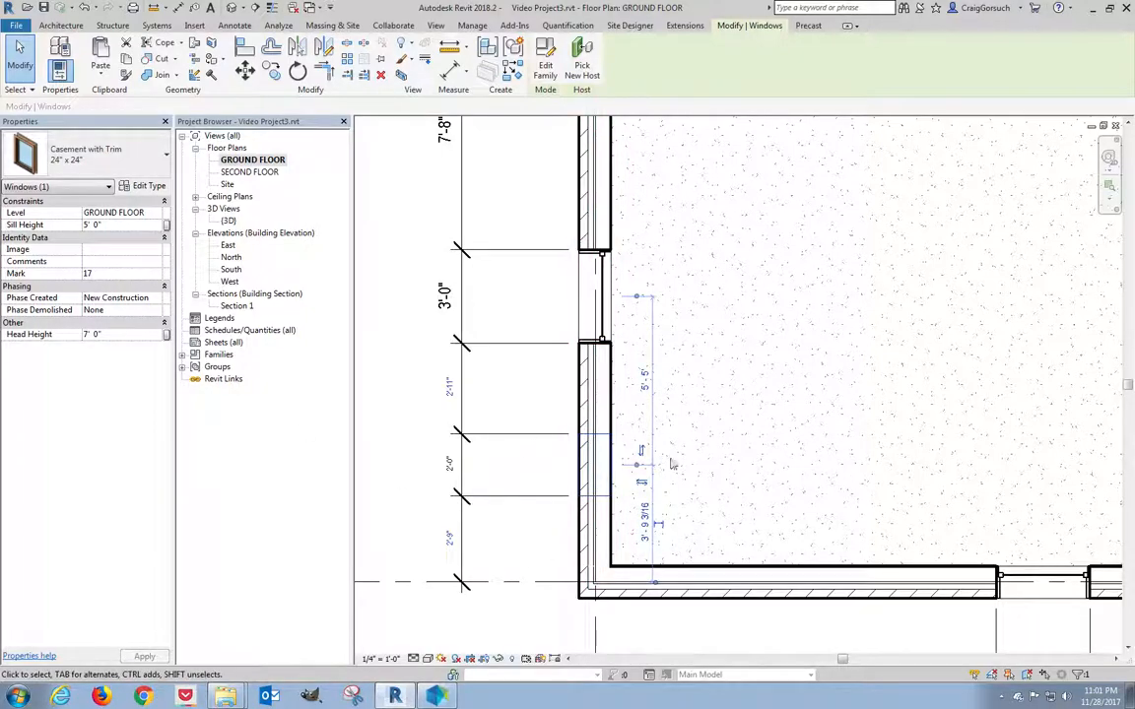
{"action": "left_click", "coordinate": [514, 549]}
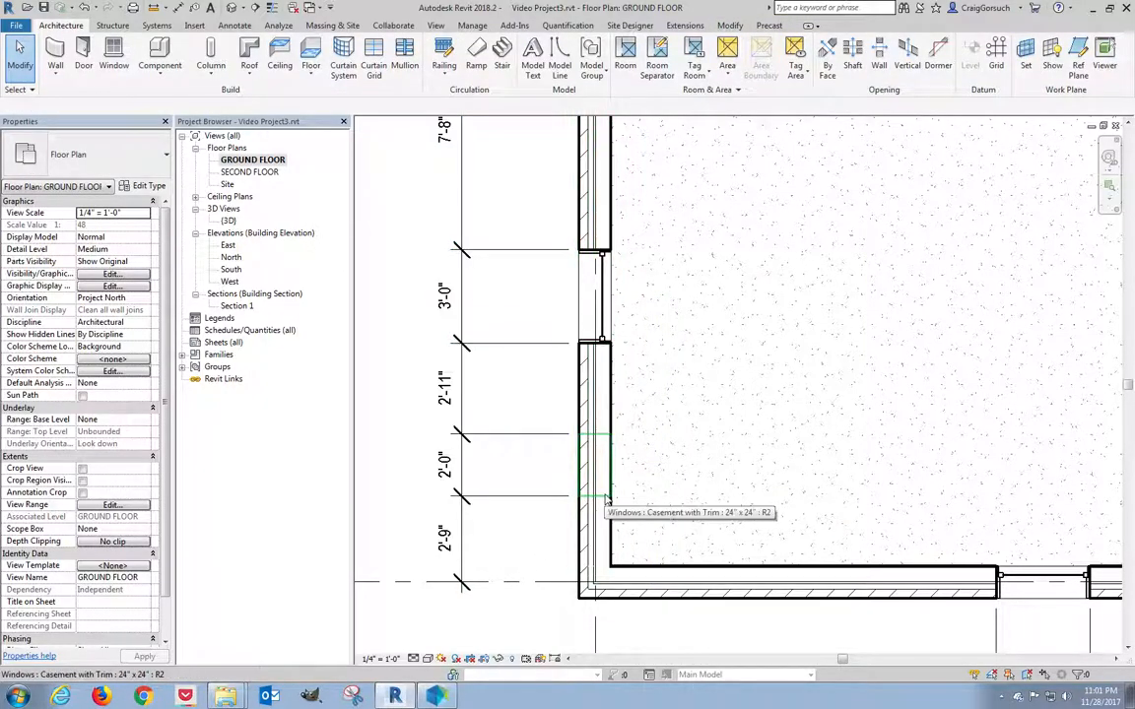
Move the casement window so the distance below it reads 1'-10".
{"action": "left_click", "coordinate": [600, 489]}
{"action": "left_click", "coordinate": [567, 511]}
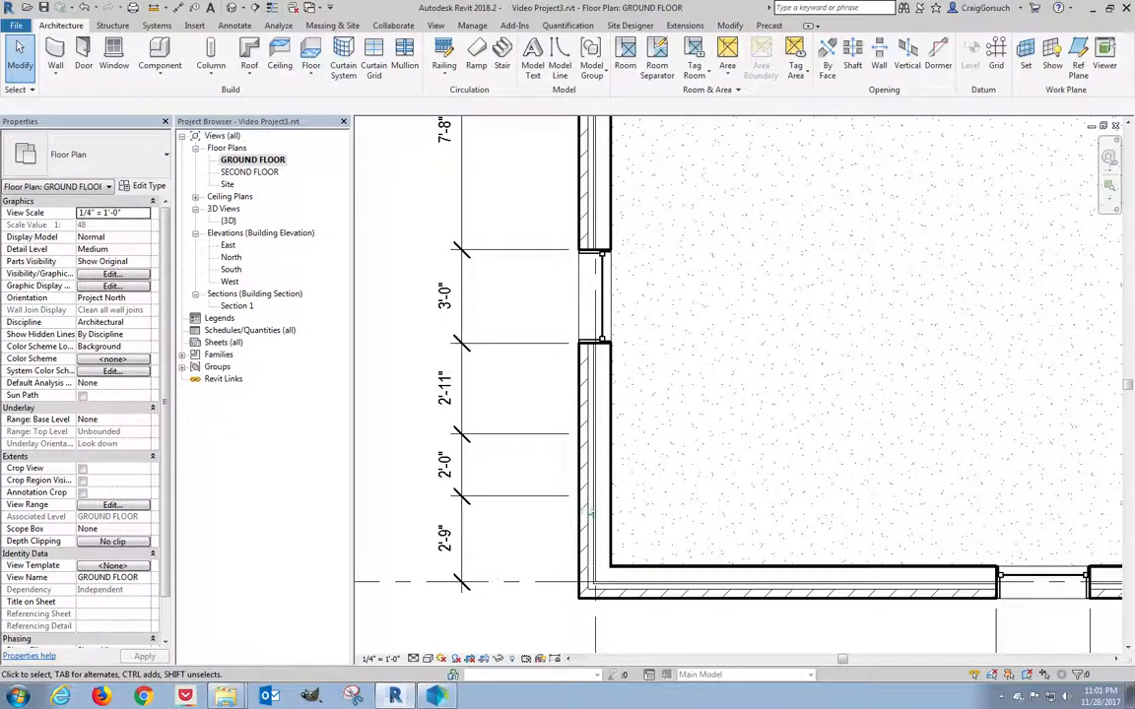
{"action": "left_click", "coordinate": [581, 463]}
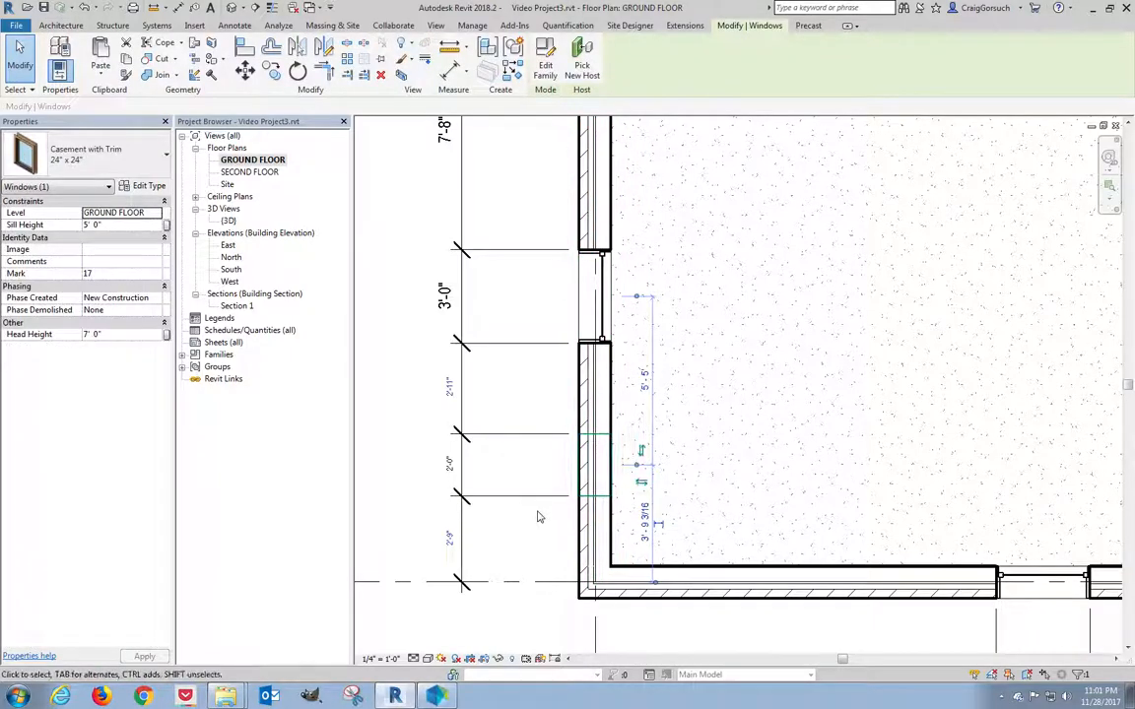
{"action": "left_click", "coordinate": [481, 468]}
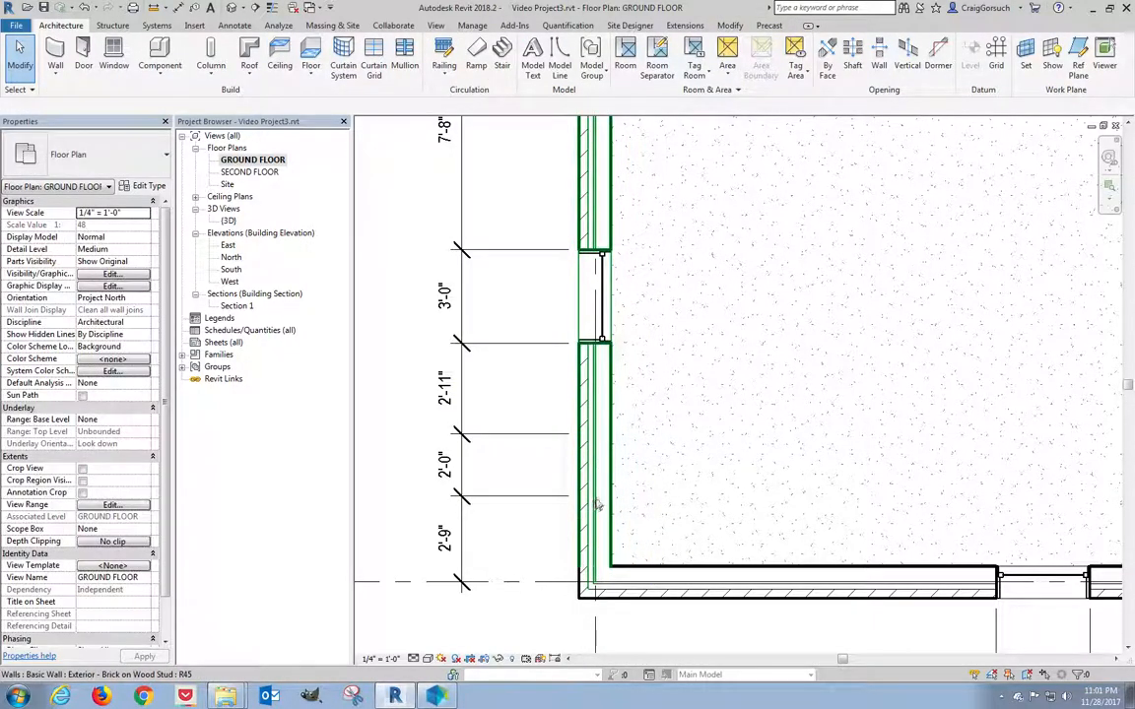
{"action": "left_click_drag", "start_coordinate": [493, 397], "coordinate": [663, 520]}
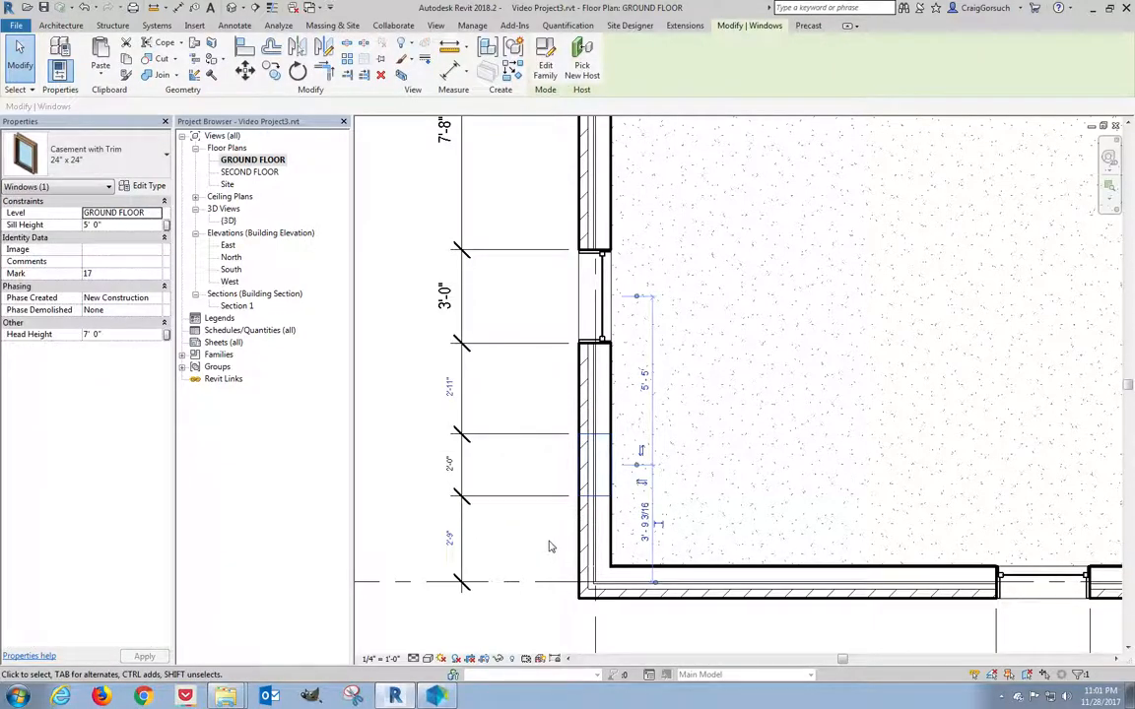
{"action": "left_click", "coordinate": [449, 538]}
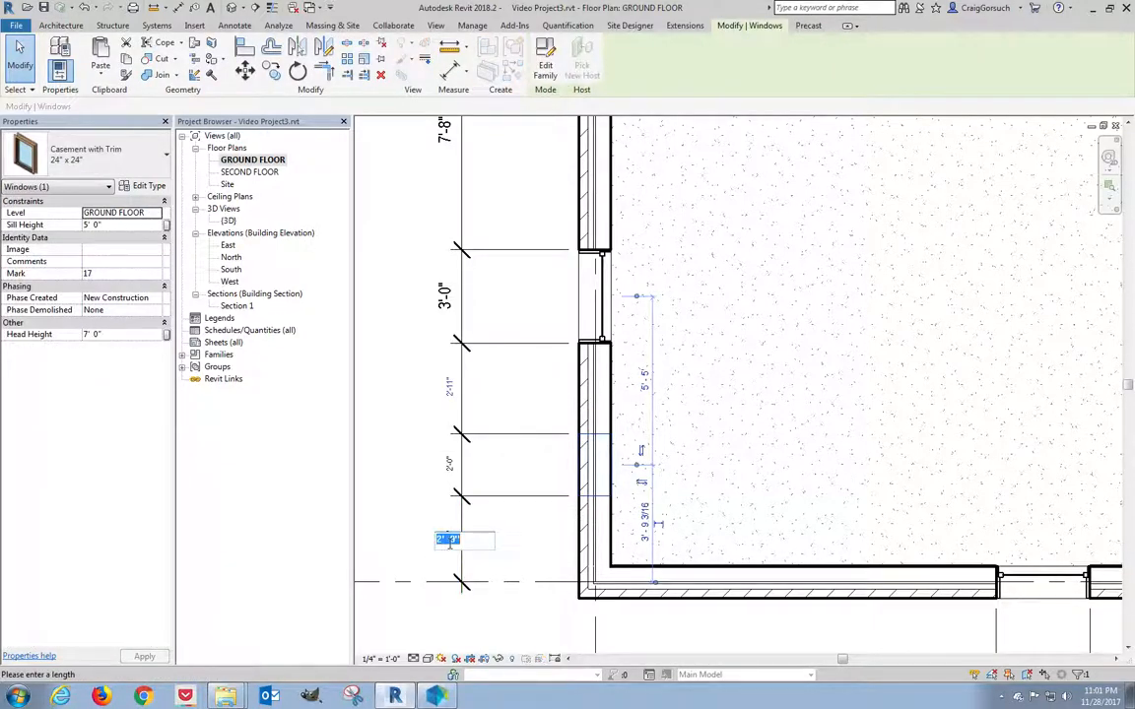
{"action": "type", "text": "1 10"}
{"action": "key", "text": "Return"}
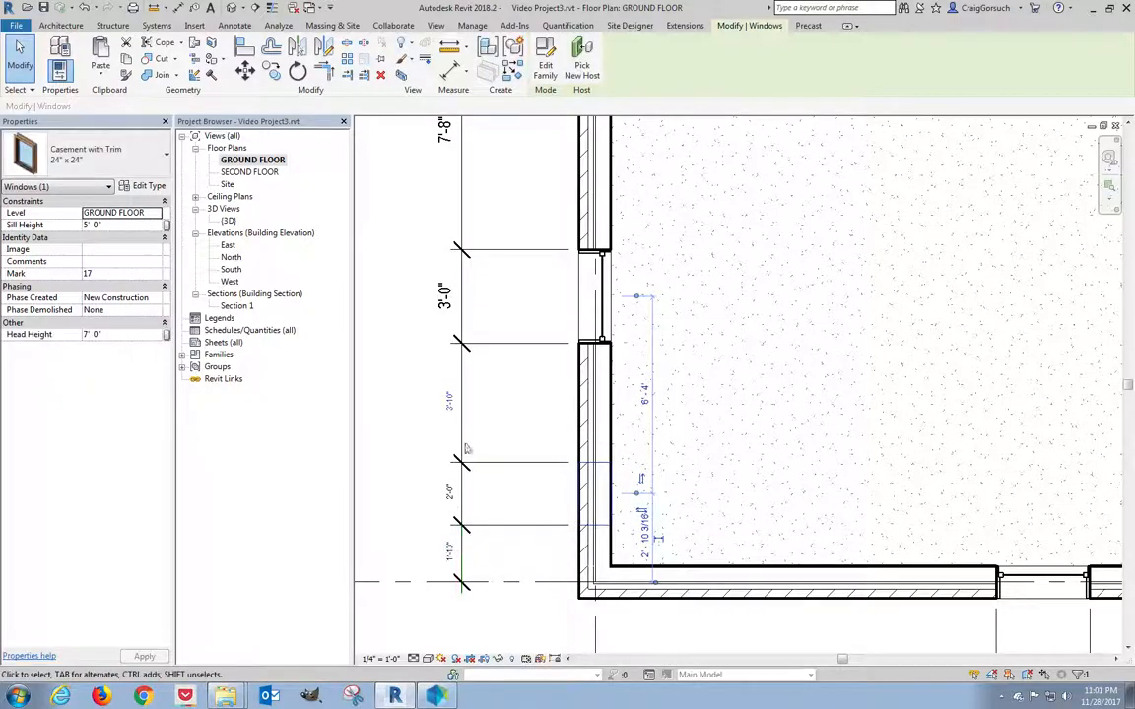
Deselect the window and zoom out to show the whole ground floor plan.
{"action": "left_click", "coordinate": [440, 408]}
{"action": "left_click", "coordinate": [413, 431]}
{"action": "left_click", "coordinate": [416, 434]}
{"action": "scroll", "coordinate": [416, 434], "scroll_direction": "down", "scroll_amount": 5}
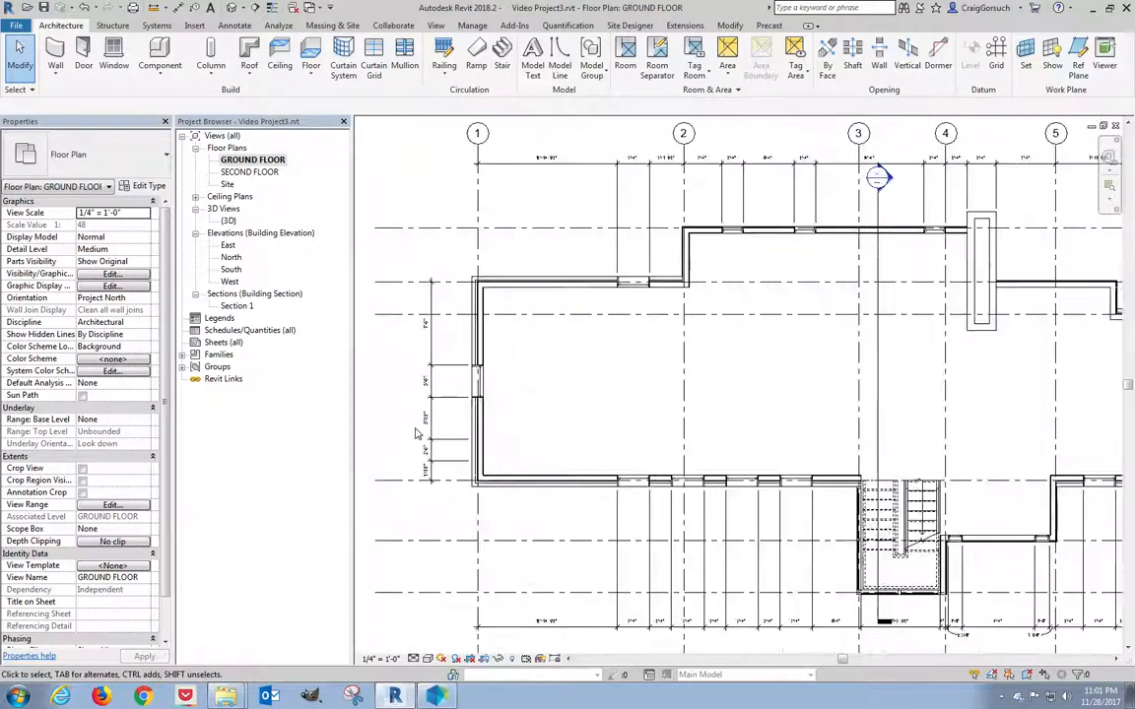
{"action": "middle_click_drag", "start_coordinate": [816, 411], "coordinate": [679, 398]}
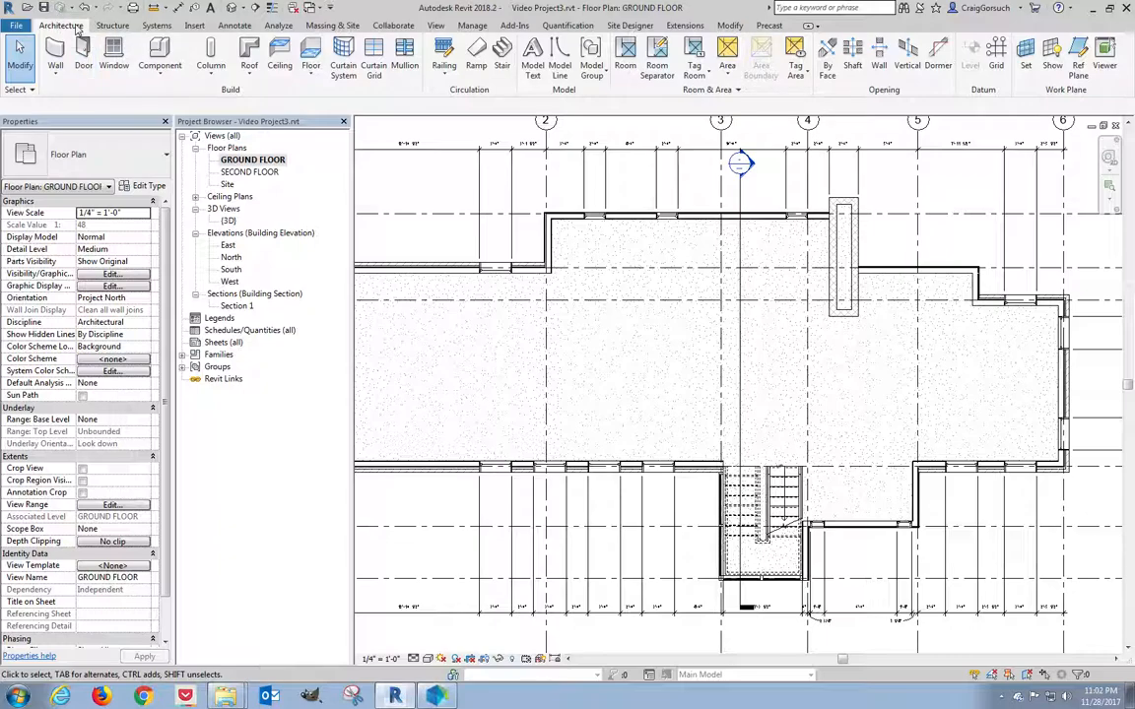
Start the Door tool, keeping the 36" x 84" single-flush type.
{"action": "left_click", "coordinate": [82, 60]}
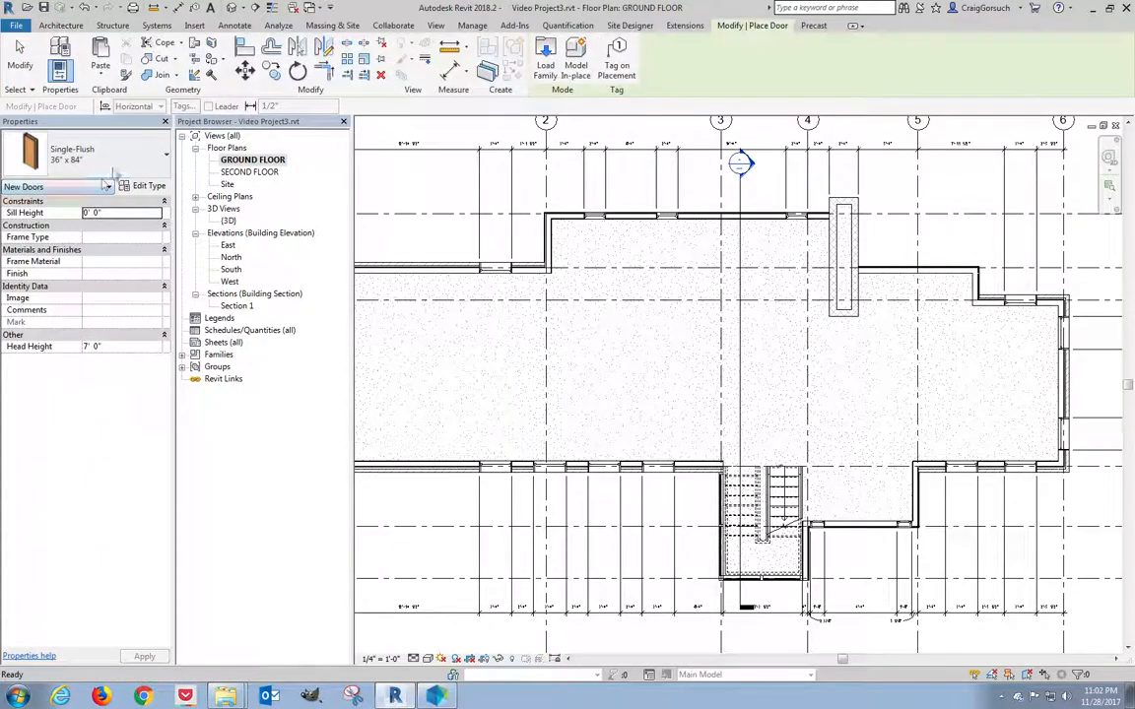
{"action": "left_click", "coordinate": [124, 161]}
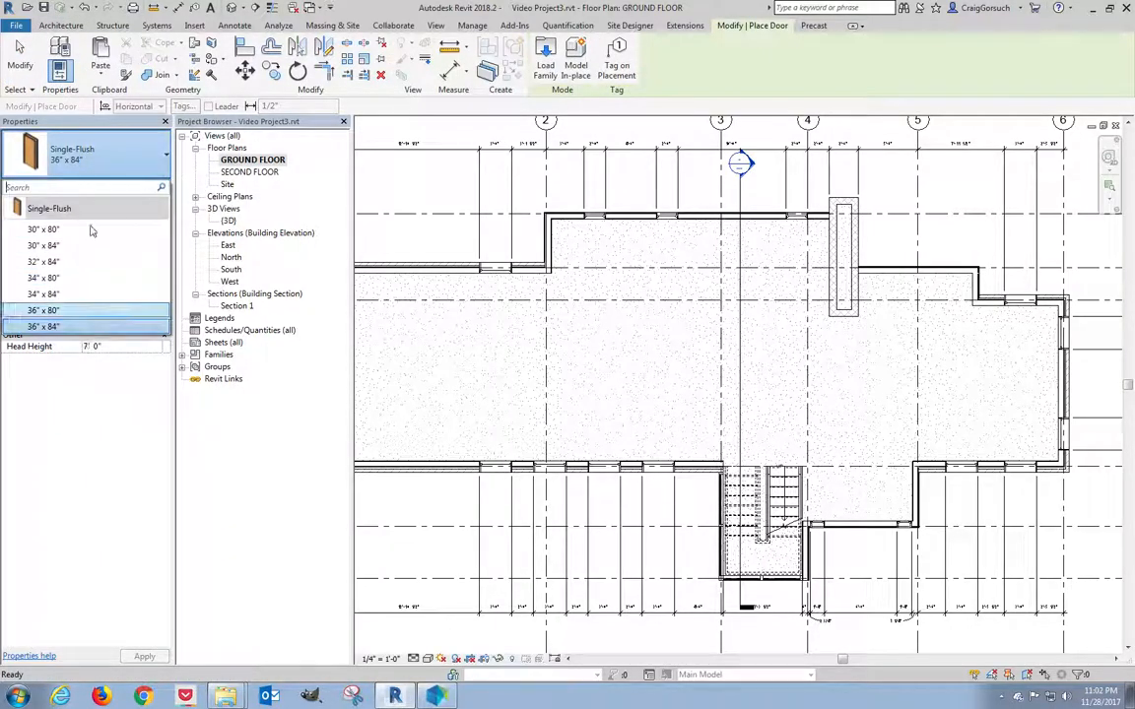
{"action": "left_click", "coordinate": [43, 326]}
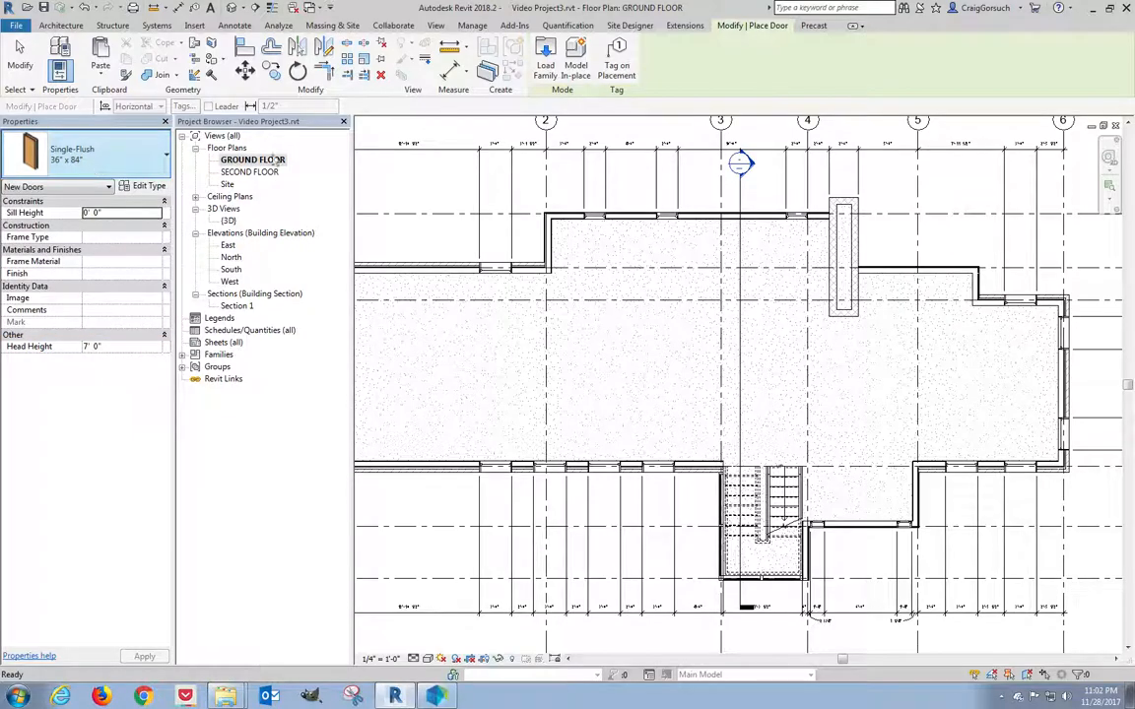
Browse from US Imperial to Doors > Residential and pick Door-Exterior-Double-Full Glass-Wood_Clad.rfa.
{"action": "left_click", "coordinate": [546, 61]}
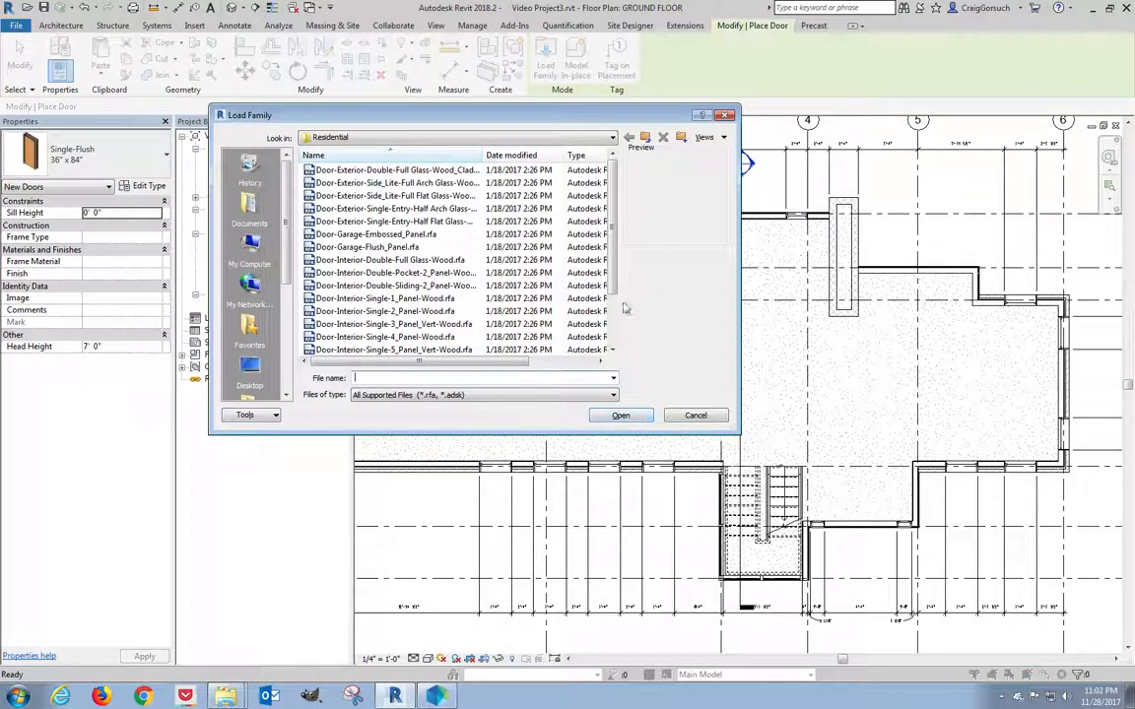
{"action": "left_click", "coordinate": [434, 138]}
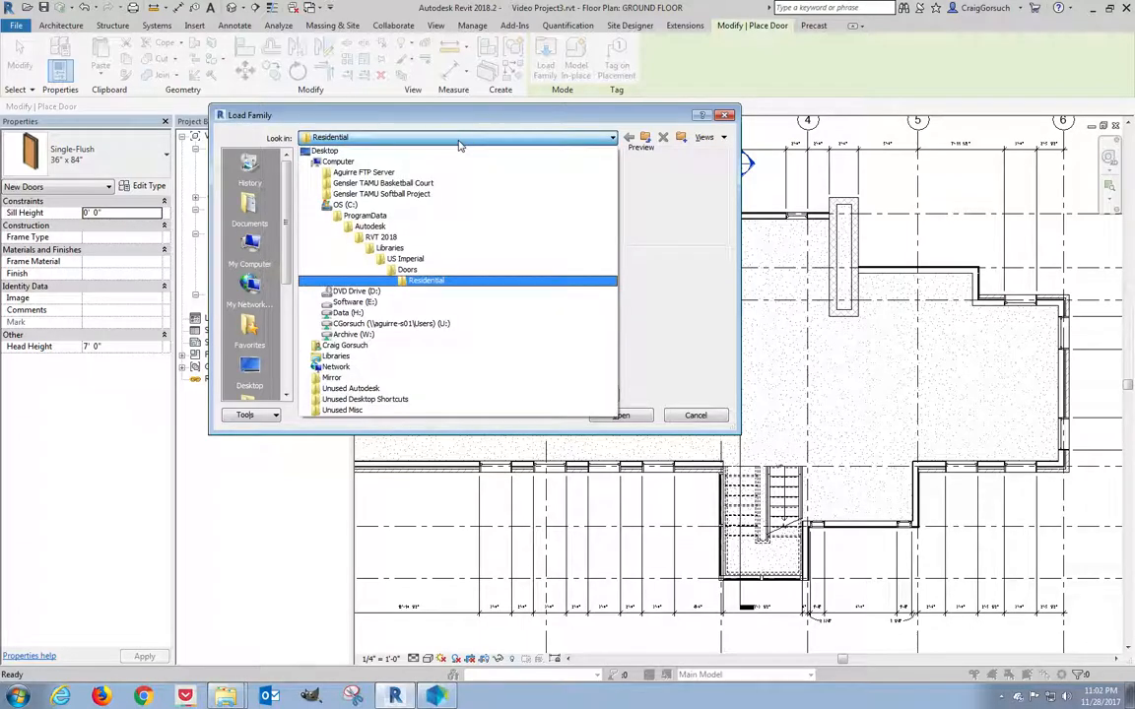
{"action": "left_click", "coordinate": [439, 259]}
{"action": "left_click_drag", "start_coordinate": [631, 187], "coordinate": [618, 175]}
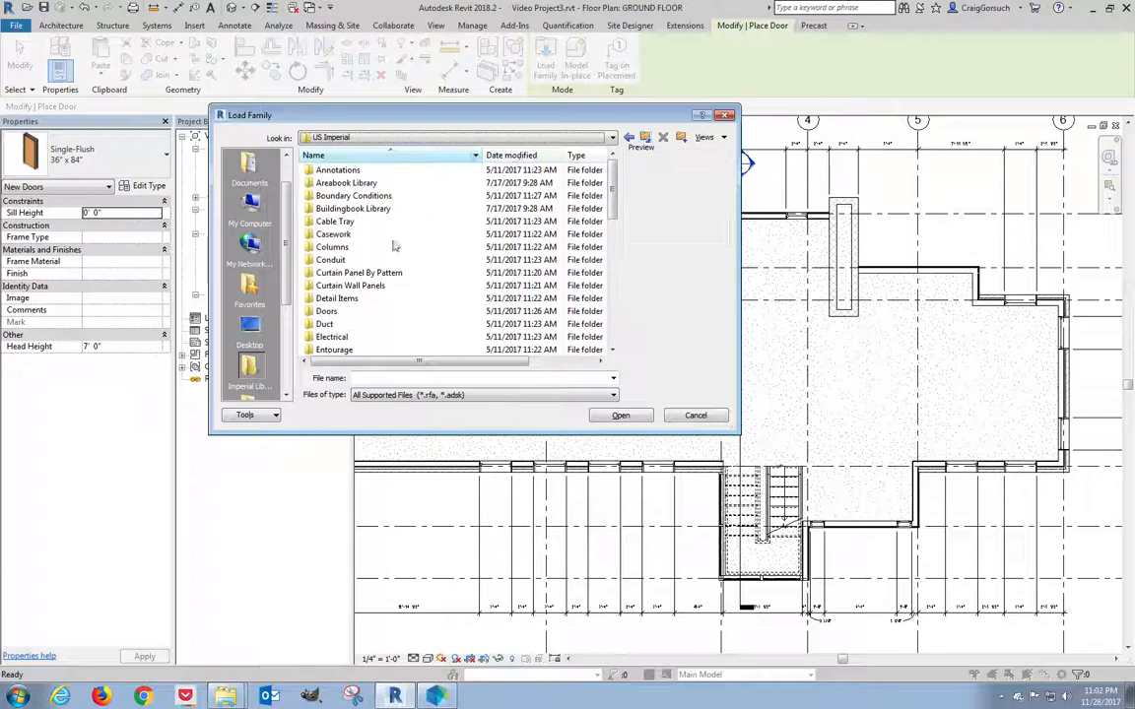
{"action": "double_click", "coordinate": [326, 312]}
{"action": "left_click", "coordinate": [359, 196]}
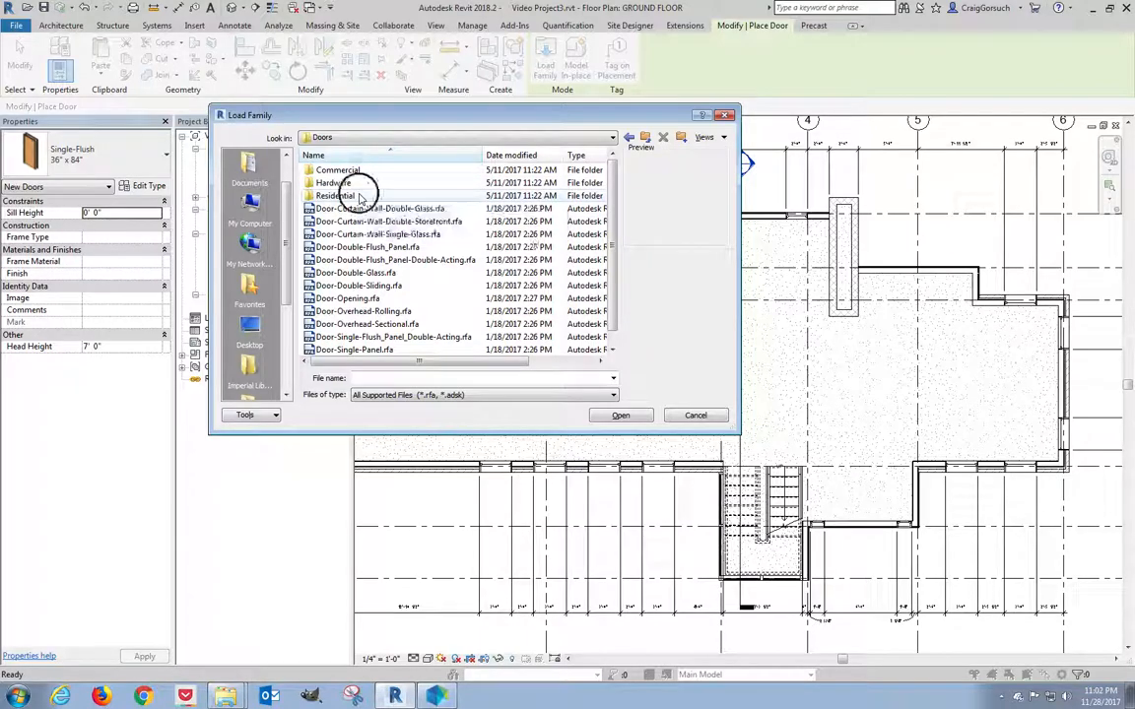
{"action": "double_click", "coordinate": [360, 196]}
{"action": "left_click", "coordinate": [423, 171]}
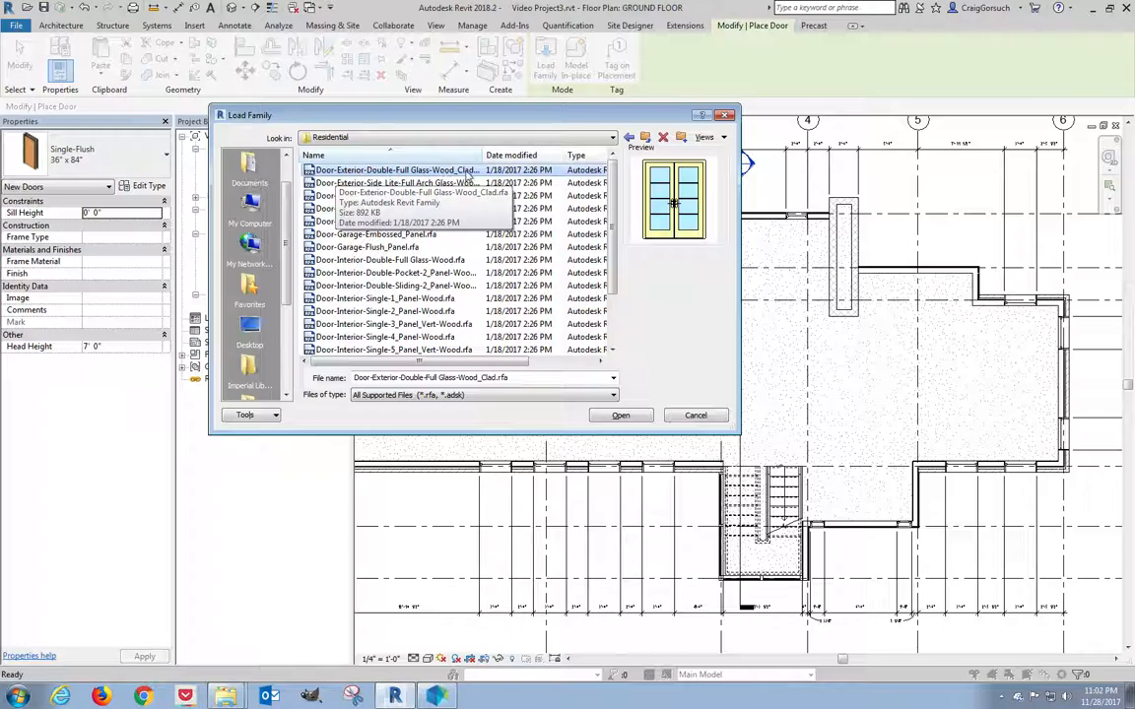
Load the family with its four 84"-tall types: 60", 64", 68" and 72" x 84".
{"action": "left_click", "coordinate": [621, 416]}
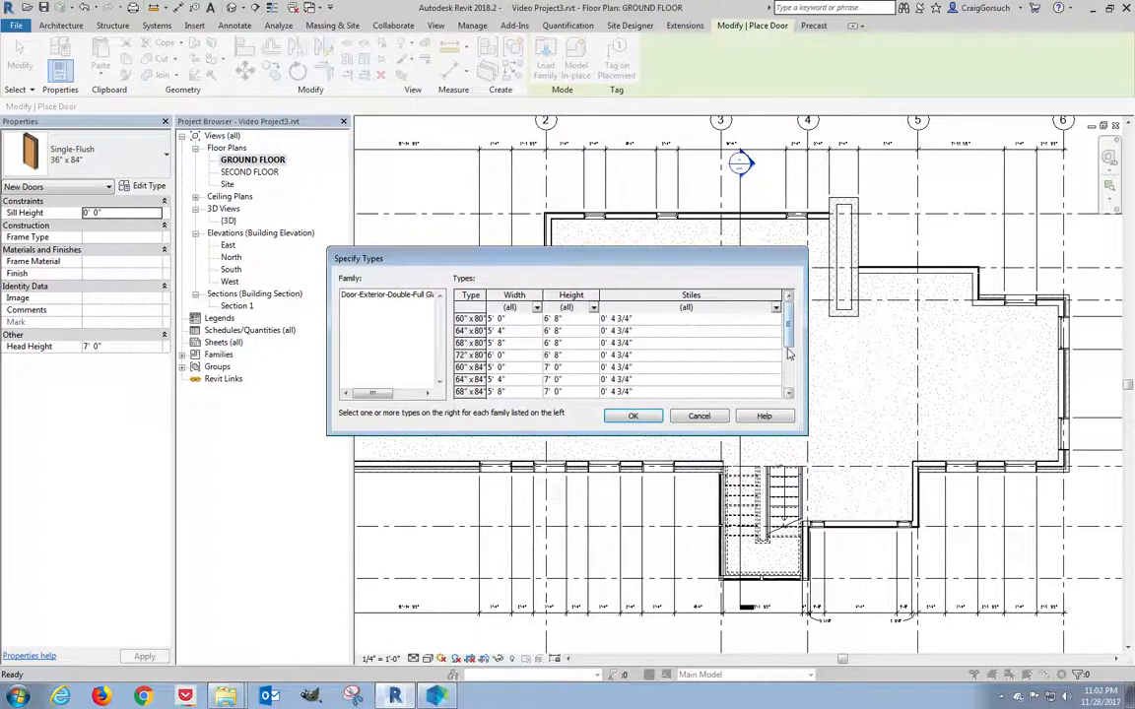
{"action": "left_click_drag", "start_coordinate": [705, 434], "coordinate": [704, 502]}
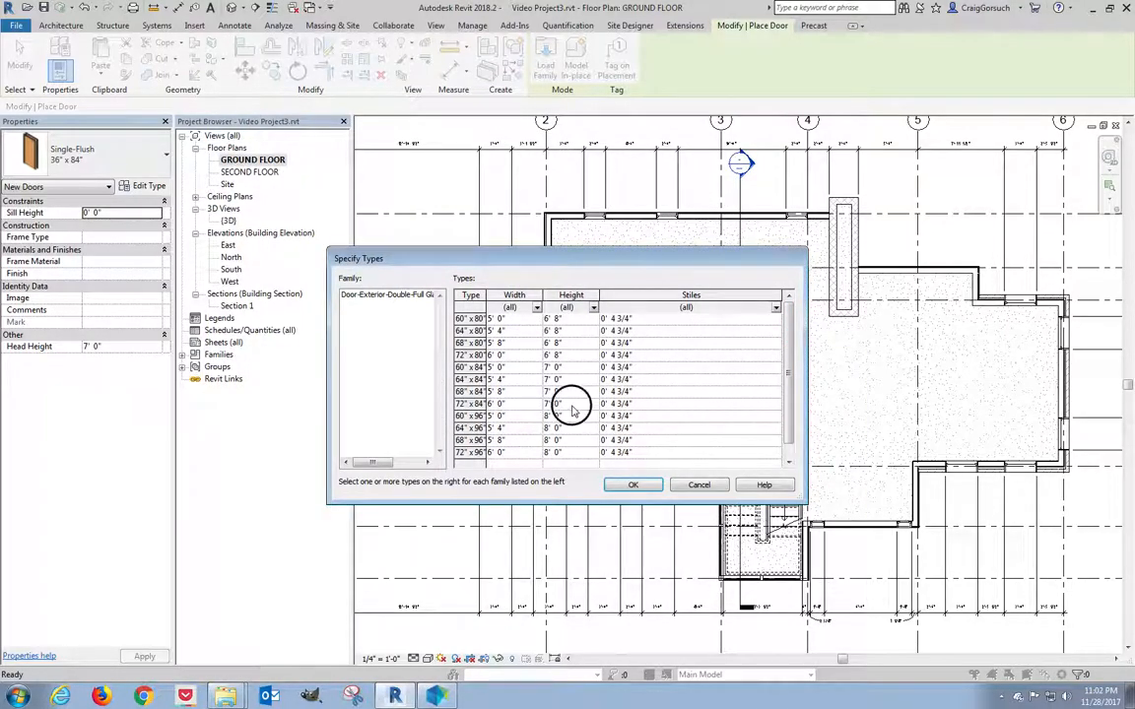
{"action": "left_click", "coordinate": [573, 405]}
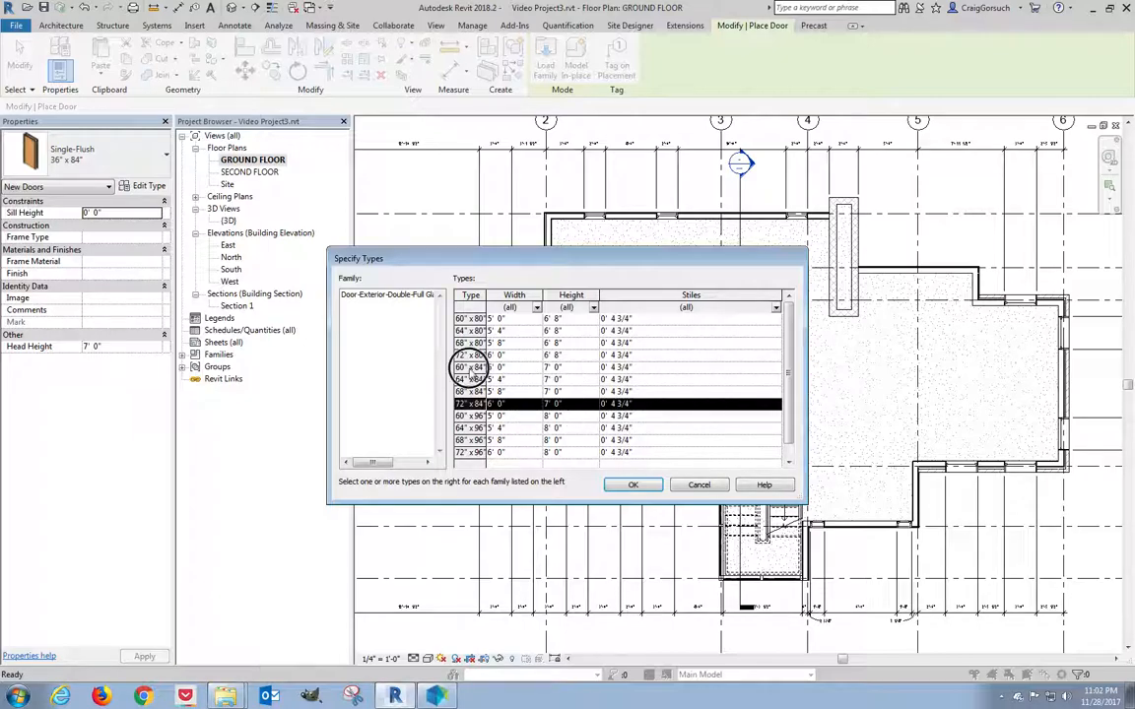
{"action": "left_click", "coordinate": [472, 366], "text": "shift"}
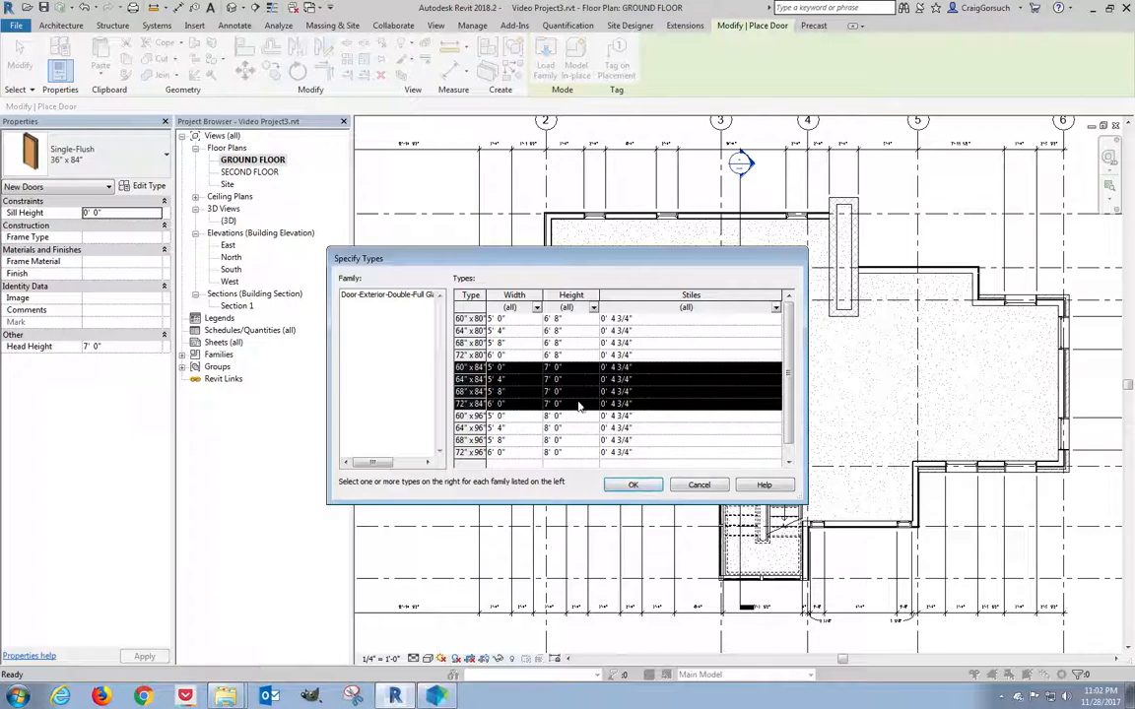
{"action": "left_click", "coordinate": [472, 356]}
{"action": "left_click", "coordinate": [474, 366]}
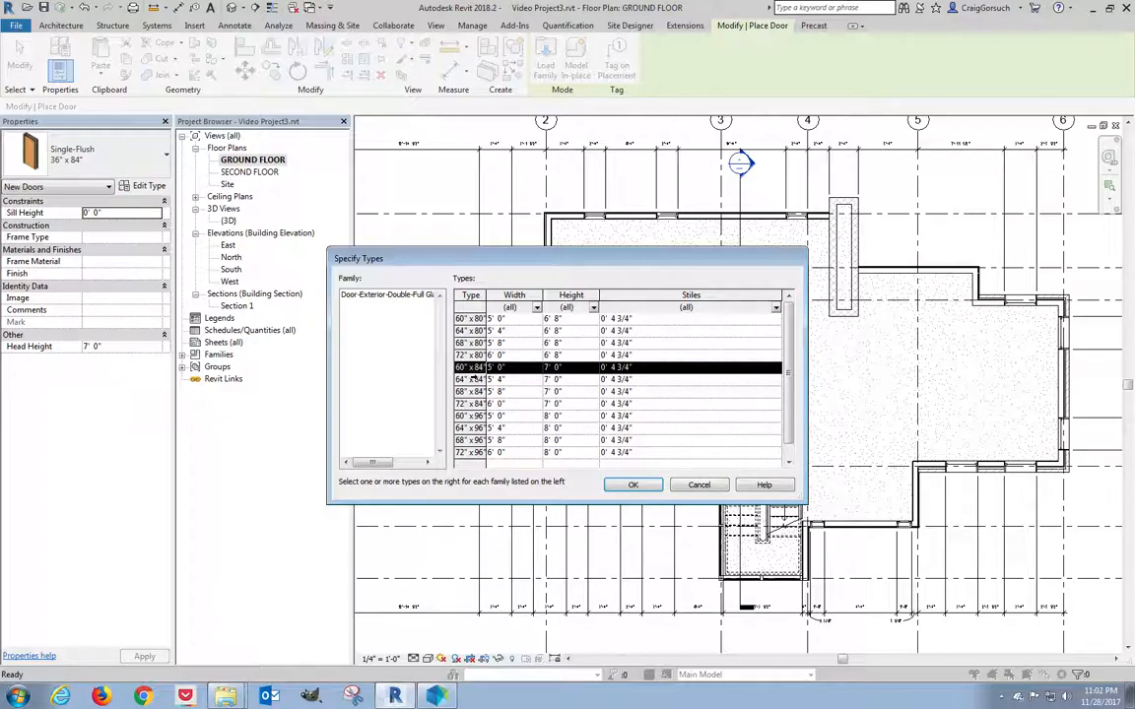
{"action": "left_click", "coordinate": [473, 379], "text": "ctrl"}
{"action": "left_click", "coordinate": [471, 391], "text": "ctrl"}
{"action": "left_click", "coordinate": [471, 403], "text": "ctrl"}
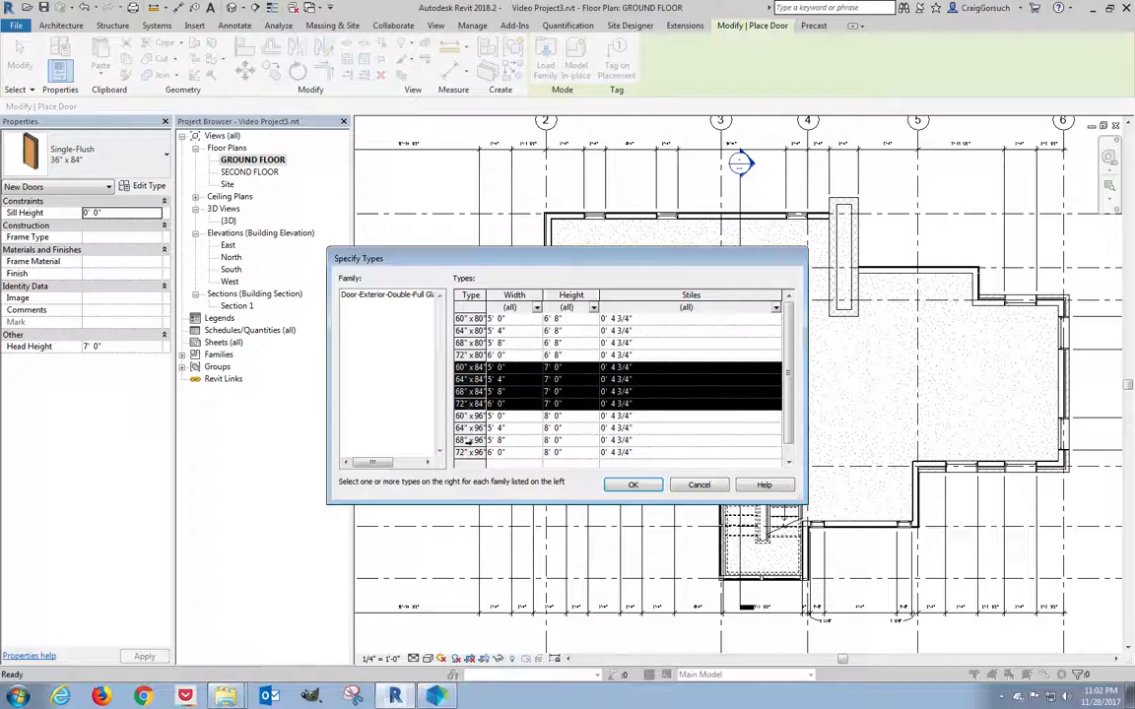
{"action": "left_click", "coordinate": [469, 356]}
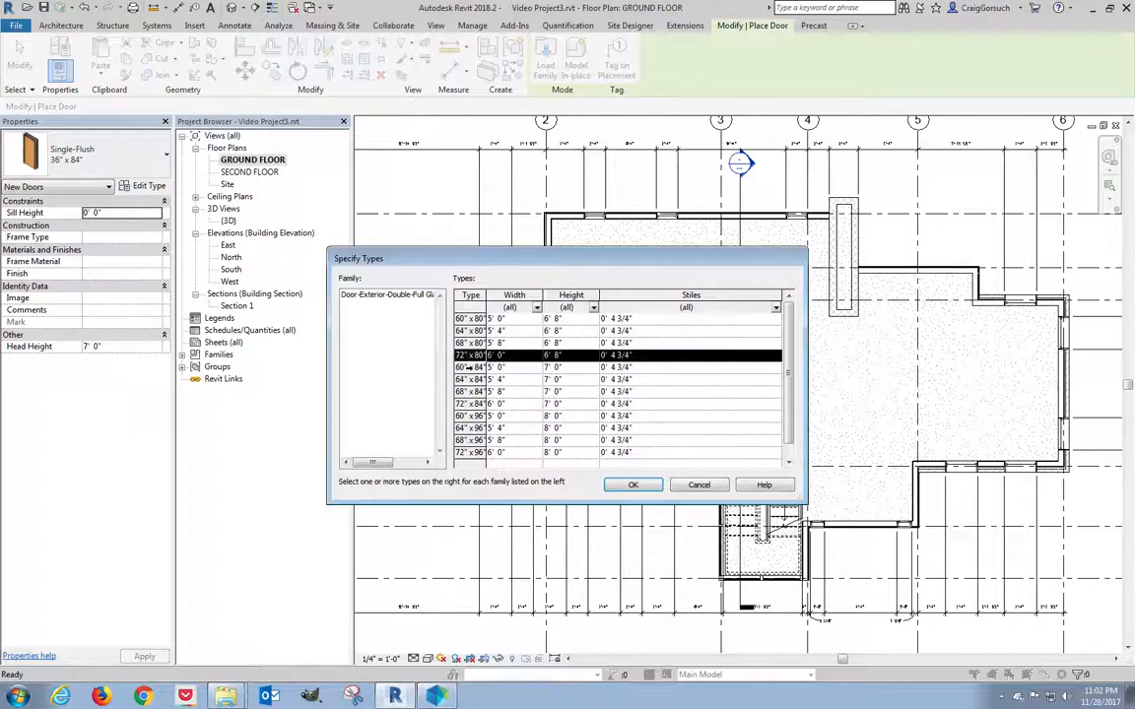
{"action": "left_click", "coordinate": [470, 367]}
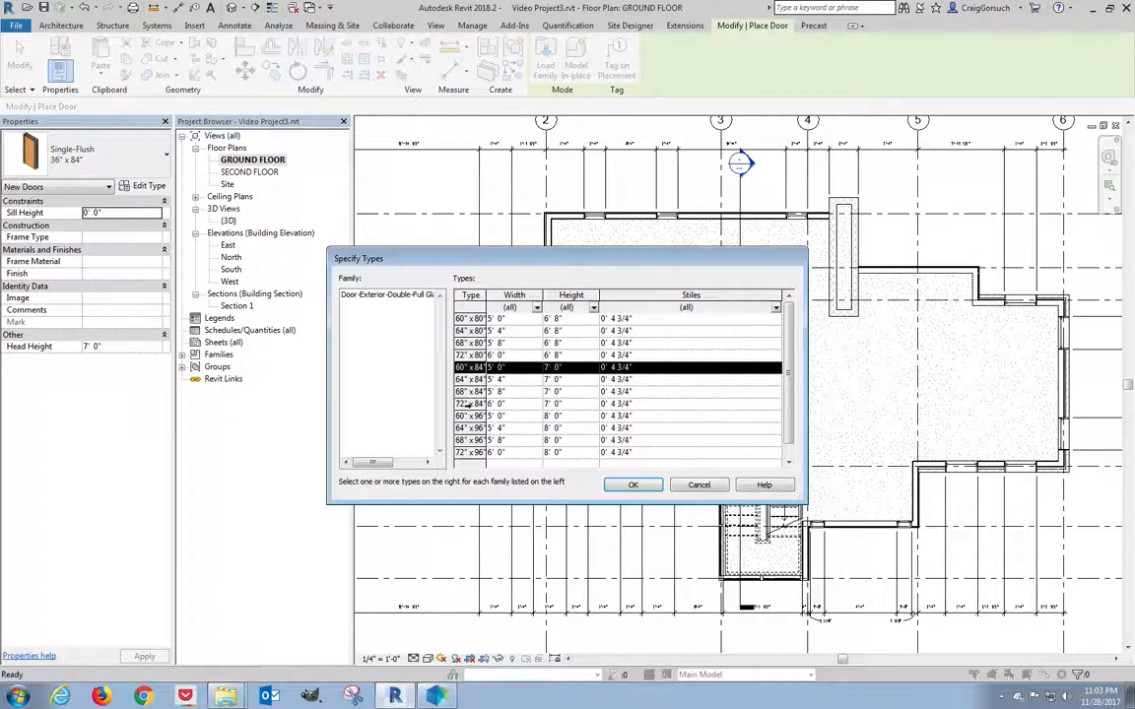
{"action": "left_click", "coordinate": [468, 404], "text": "shift"}
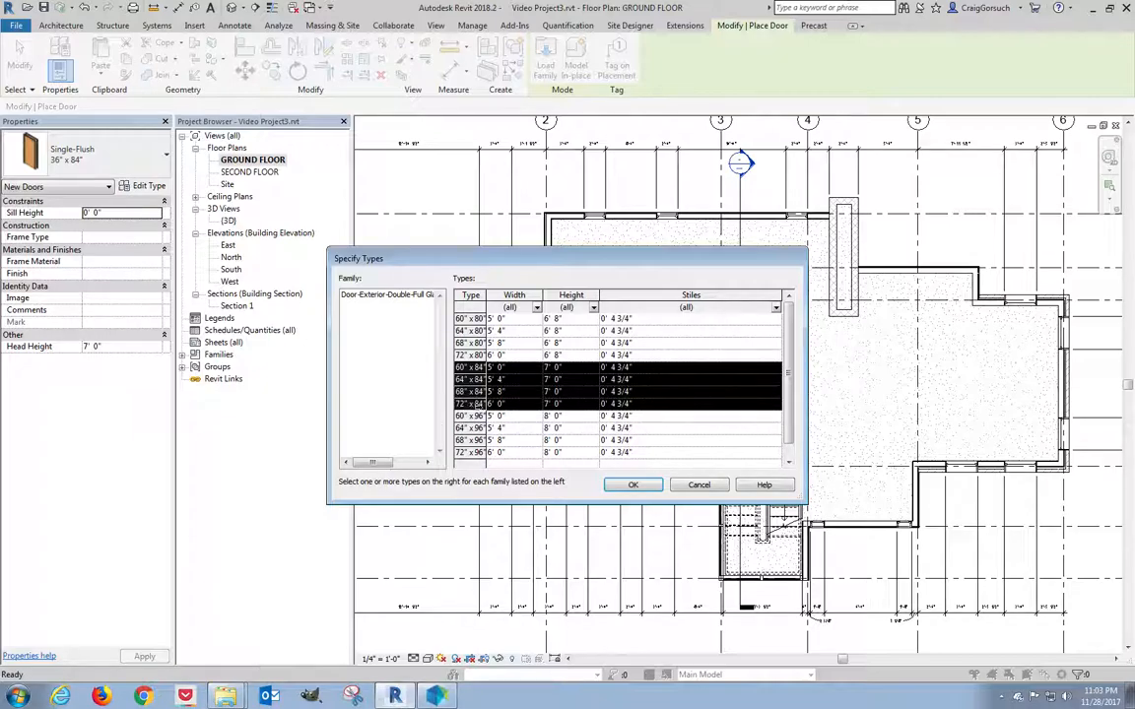
{"action": "left_click", "coordinate": [631, 483]}
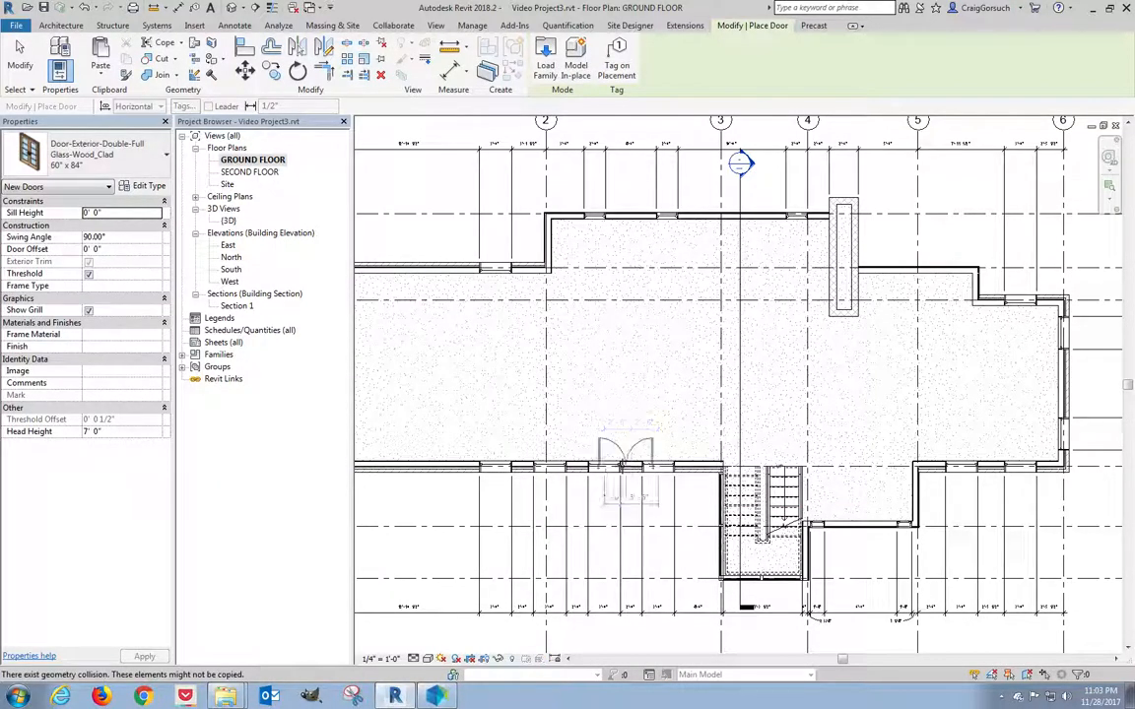
Place 60" x 84" double glass doors in the top wall at grid 3 and the lower wall by the stair.
{"action": "scroll", "coordinate": [738, 226], "scroll_direction": "up", "scroll_amount": 3}
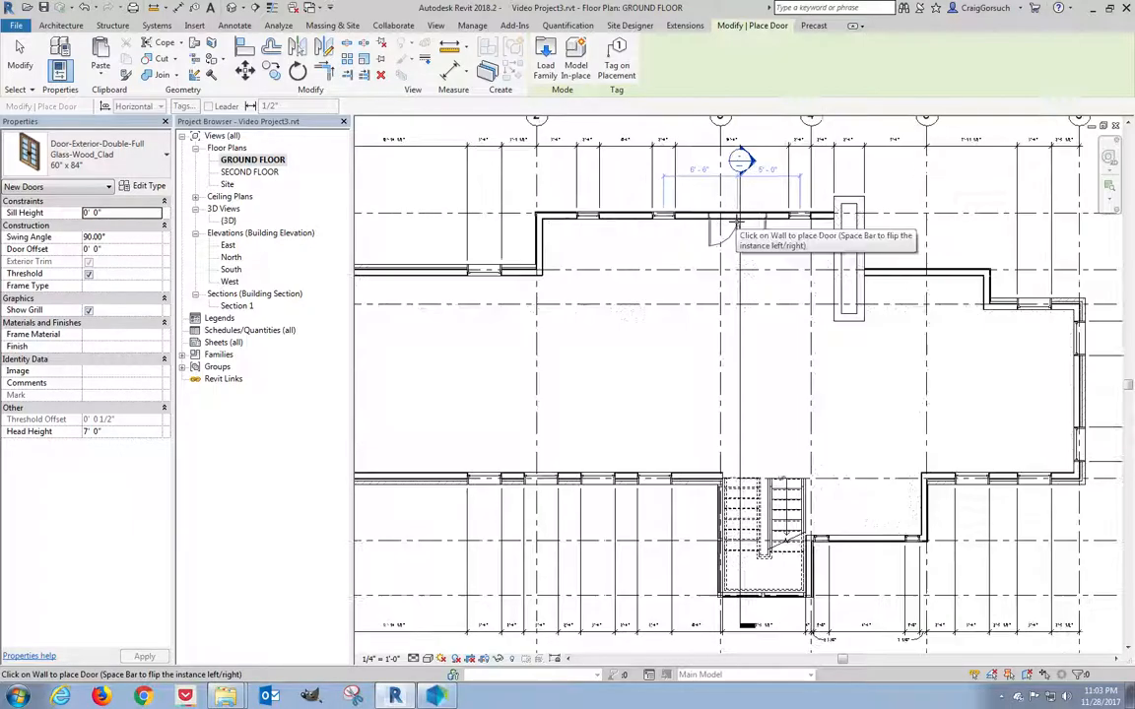
{"action": "middle_click_drag", "start_coordinate": [738, 226], "coordinate": [704, 312]}
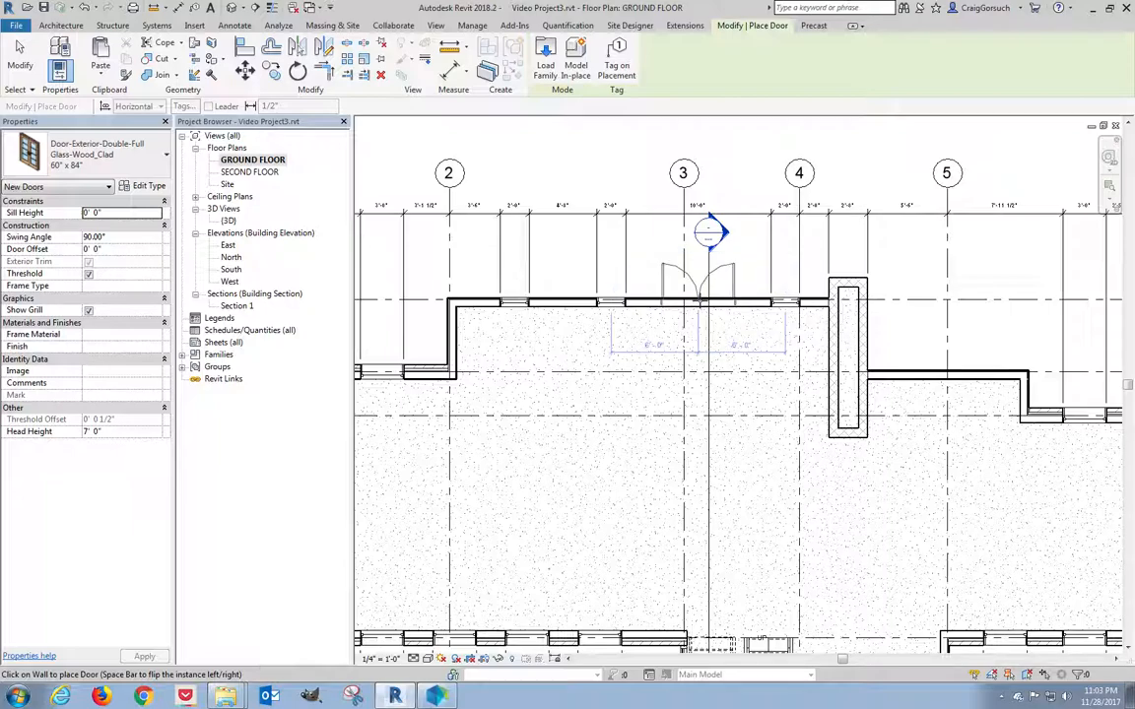
{"action": "left_click", "coordinate": [695, 308]}
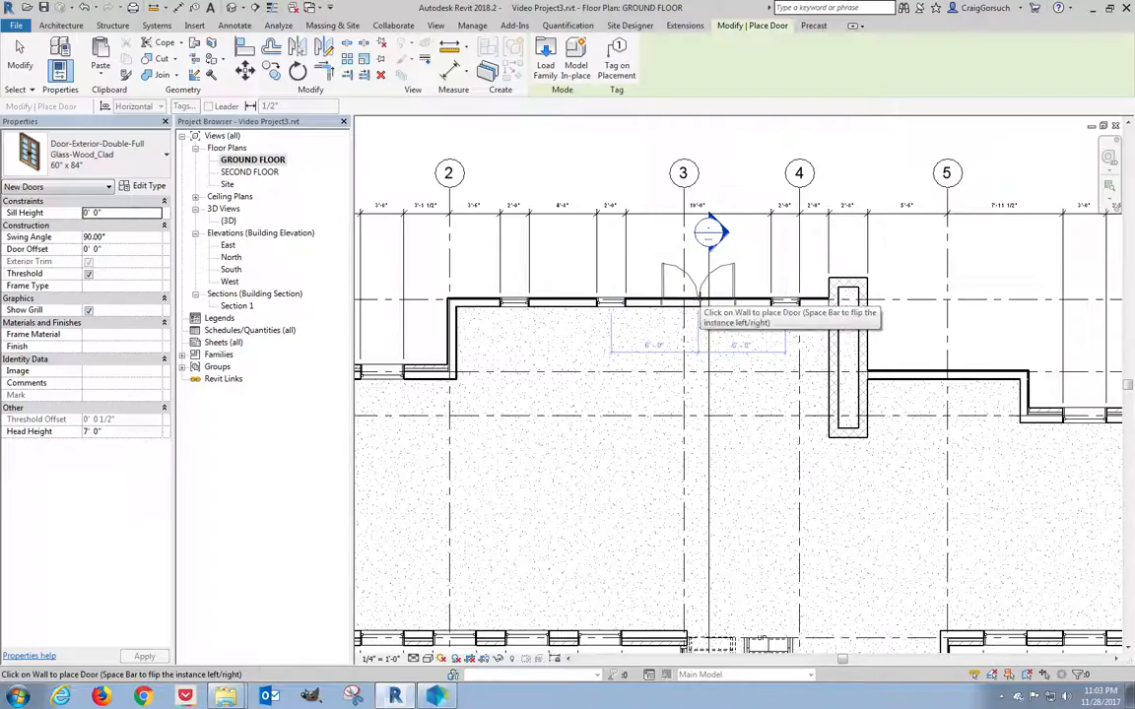
{"action": "left_click", "coordinate": [721, 370]}
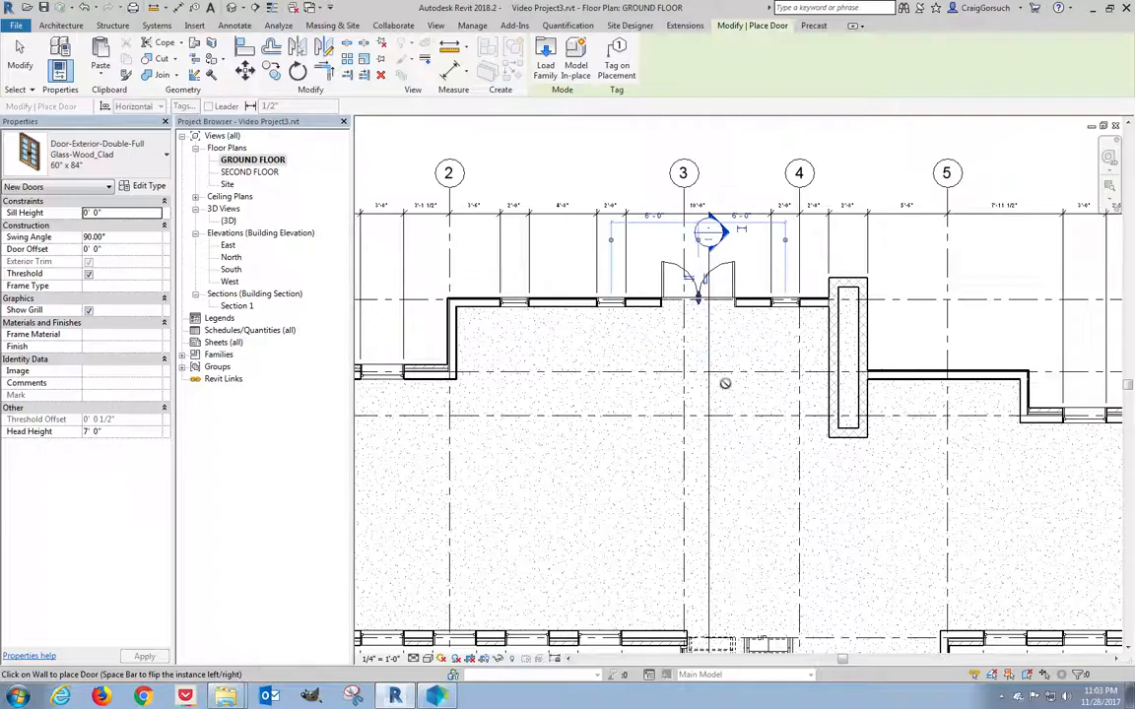
{"action": "middle_click_drag", "start_coordinate": [735, 393], "coordinate": [581, 232]}
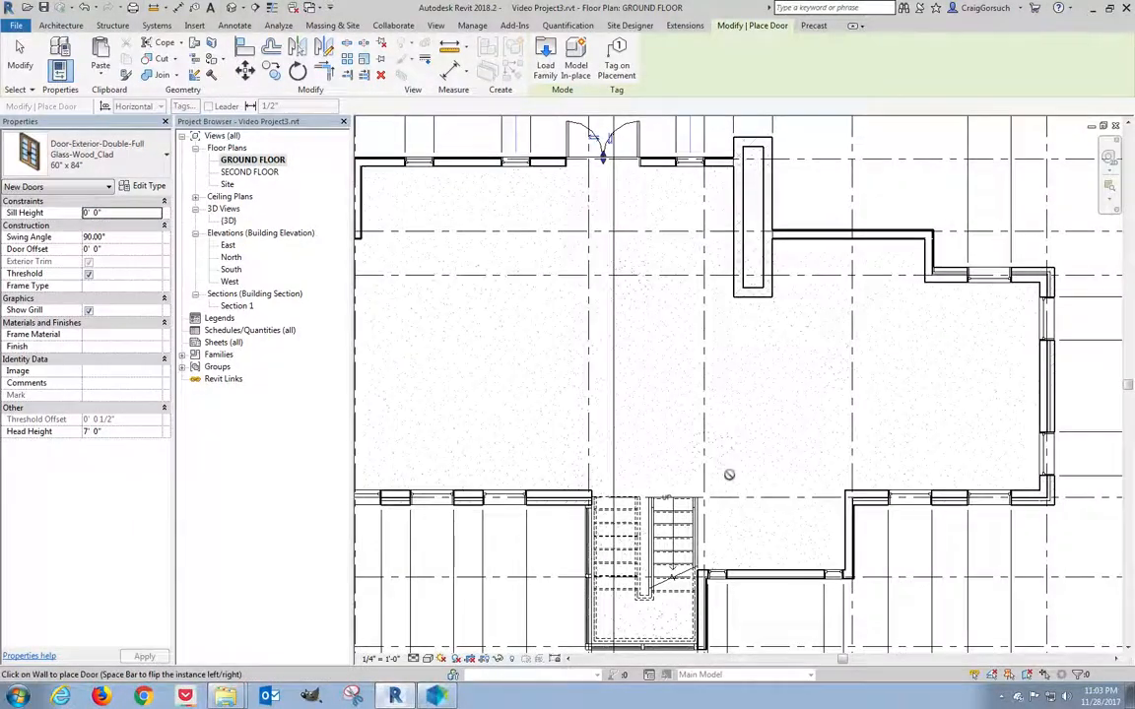
{"action": "left_click", "coordinate": [776, 572]}
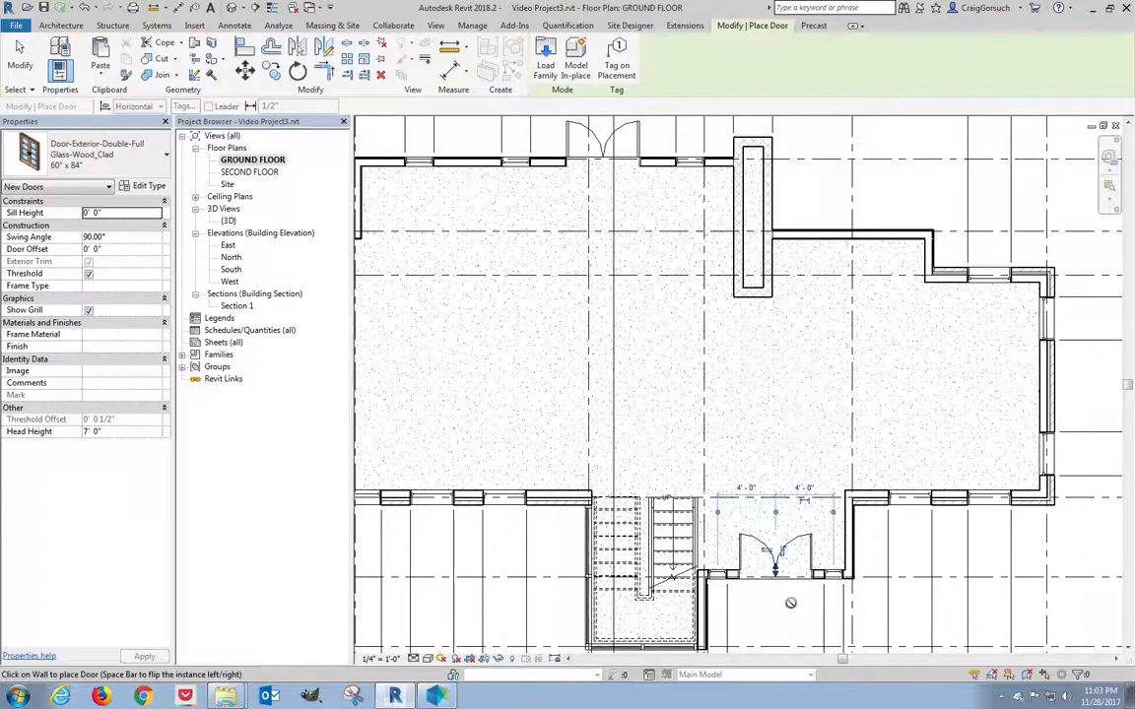
{"action": "key", "text": "Escape"}
{"action": "key", "text": "Escape"}
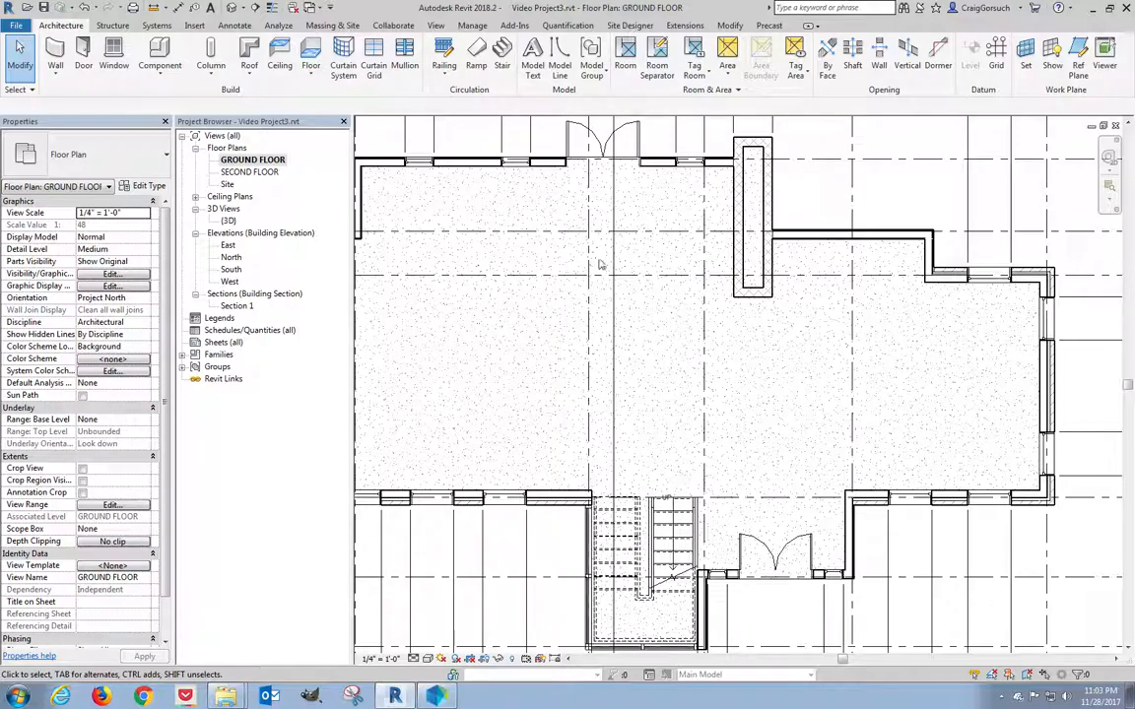
Select the dimension string above the top wall and start editing its witness lines.
{"action": "middle_click_drag", "start_coordinate": [626, 216], "coordinate": [715, 428]}
{"action": "scroll", "coordinate": [714, 427], "scroll_direction": "up", "scroll_amount": 1}
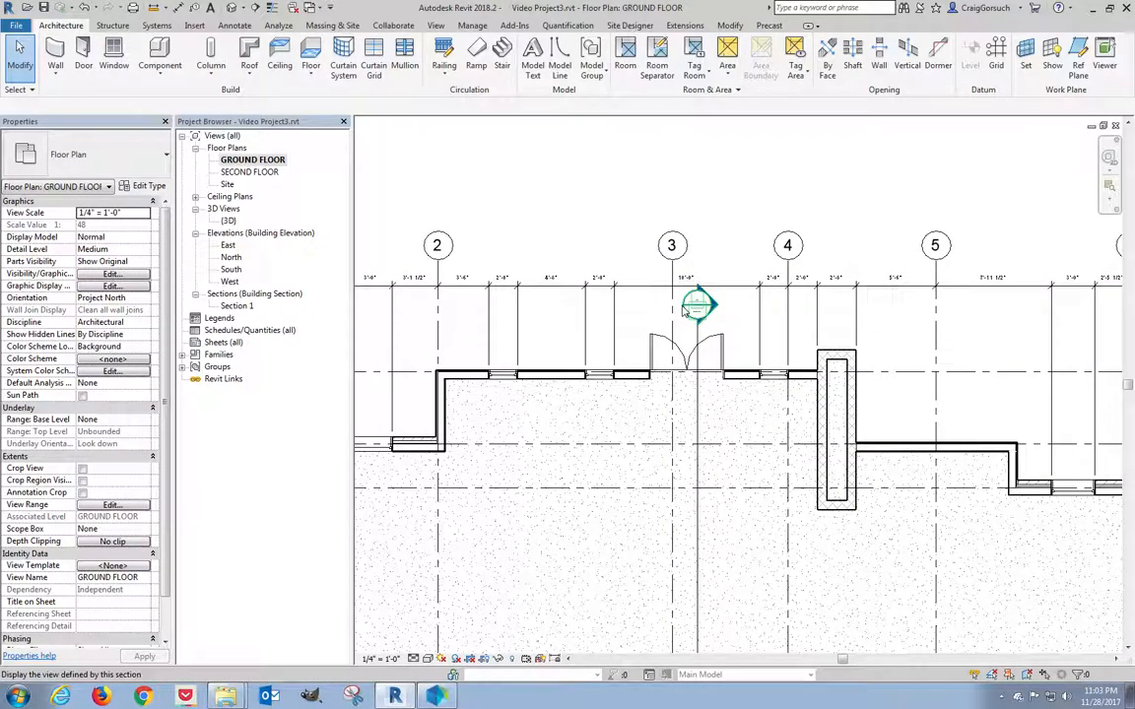
{"action": "scroll", "coordinate": [686, 312], "scroll_direction": "up", "scroll_amount": 3}
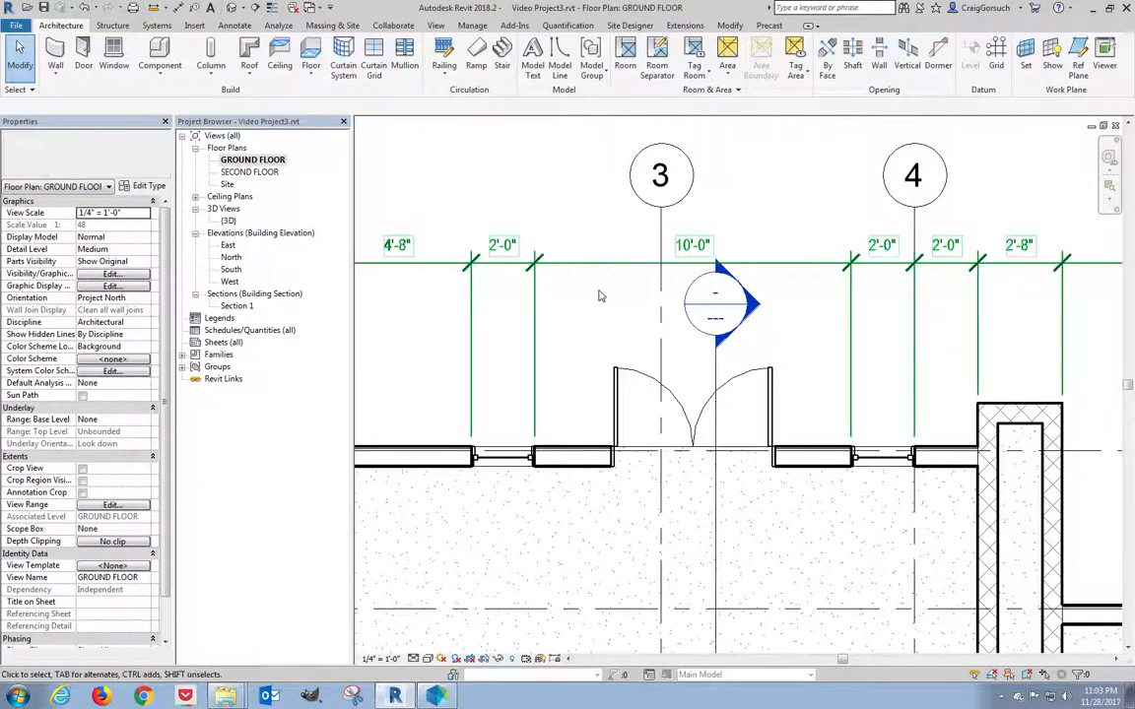
{"action": "left_click", "coordinate": [600, 295]}
{"action": "left_click", "coordinate": [713, 61]}
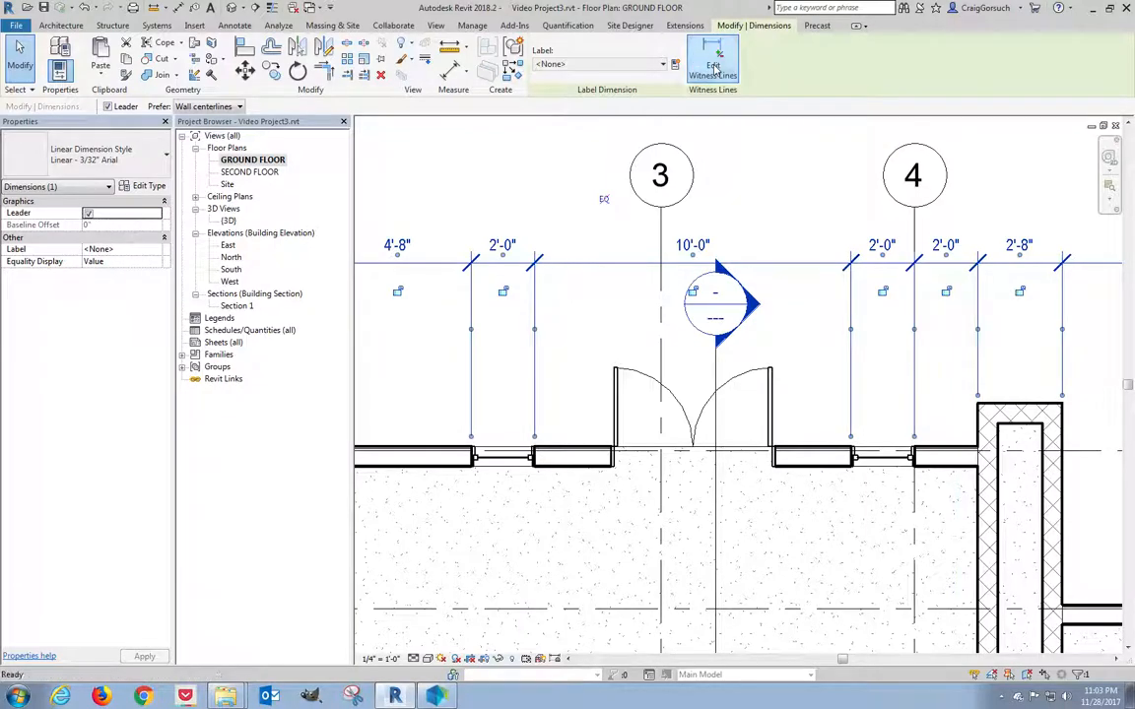
{"action": "scroll", "coordinate": [759, 369], "scroll_direction": "up", "scroll_amount": 3}
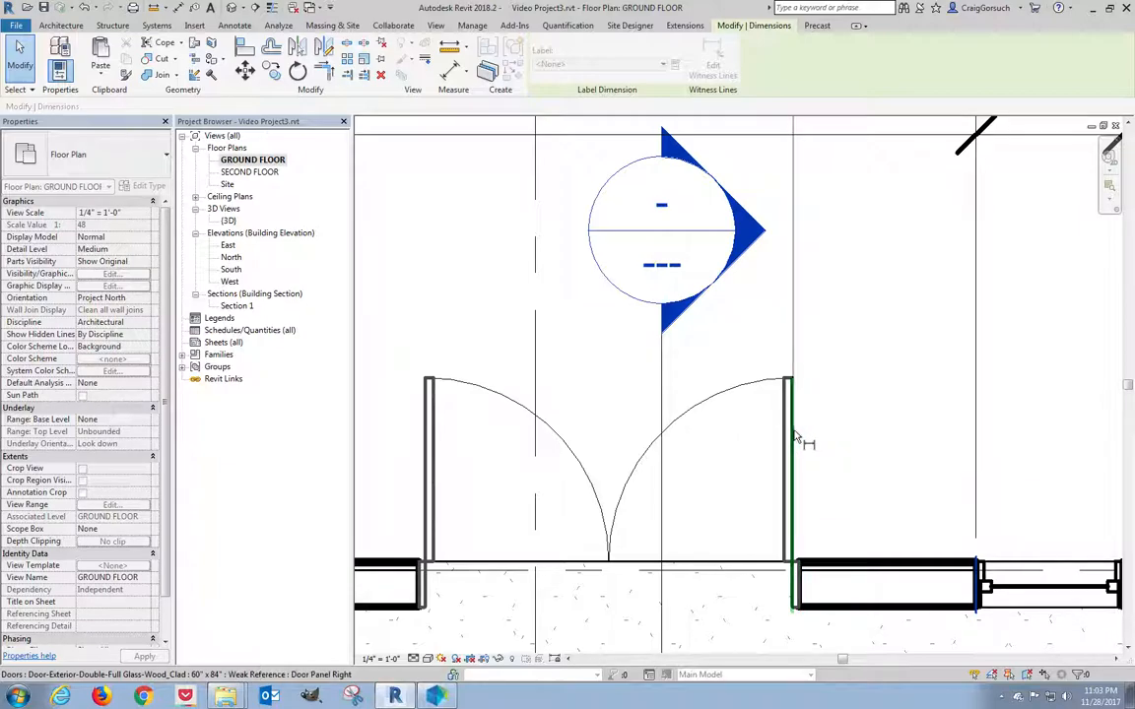
Add the grid 3 door's right and left edges, giving 2'-5", 5'-1" and 2'-6".
{"action": "left_click", "coordinate": [800, 440]}
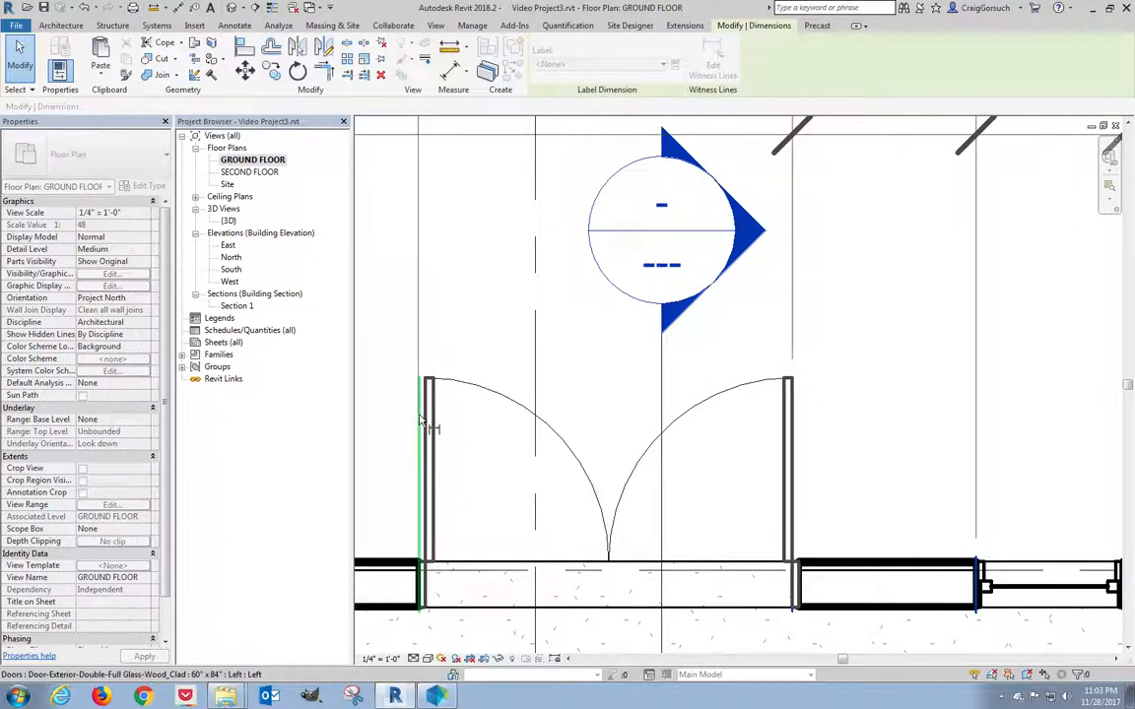
{"action": "left_click", "coordinate": [427, 424]}
{"action": "scroll", "coordinate": [450, 457], "scroll_direction": "down", "scroll_amount": 1}
{"action": "scroll", "coordinate": [448, 456], "scroll_direction": "down", "scroll_amount": 1}
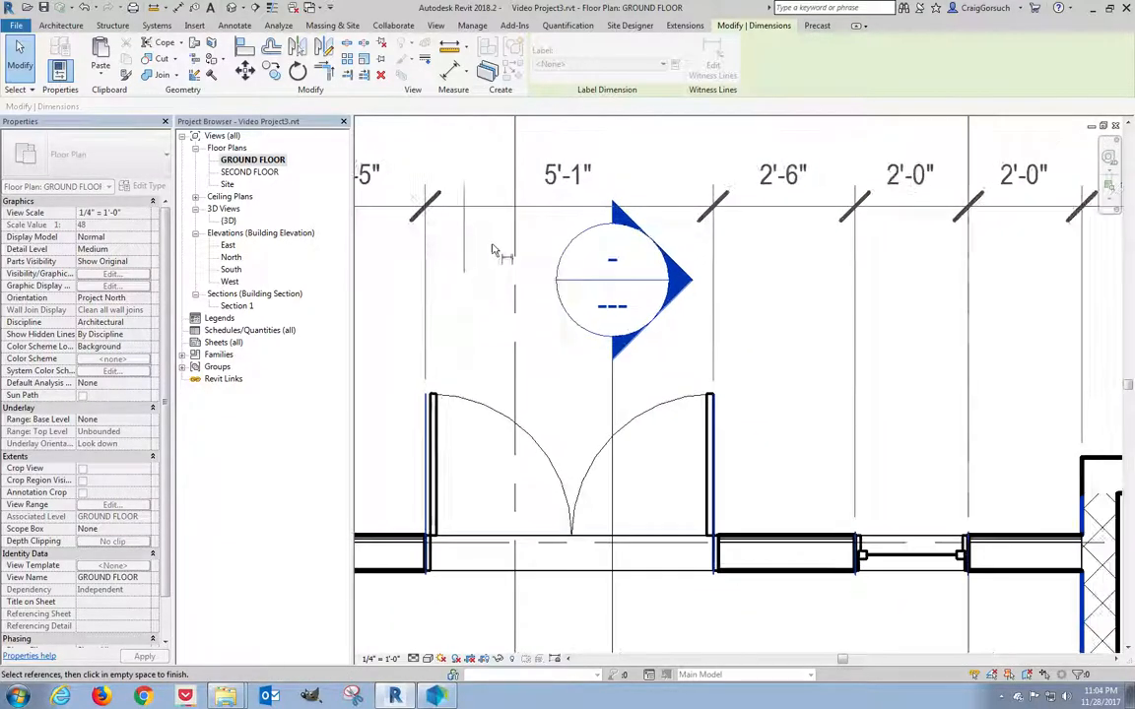
{"action": "left_click", "coordinate": [488, 279]}
{"action": "scroll", "coordinate": [640, 301], "scroll_direction": "up", "scroll_amount": 2}
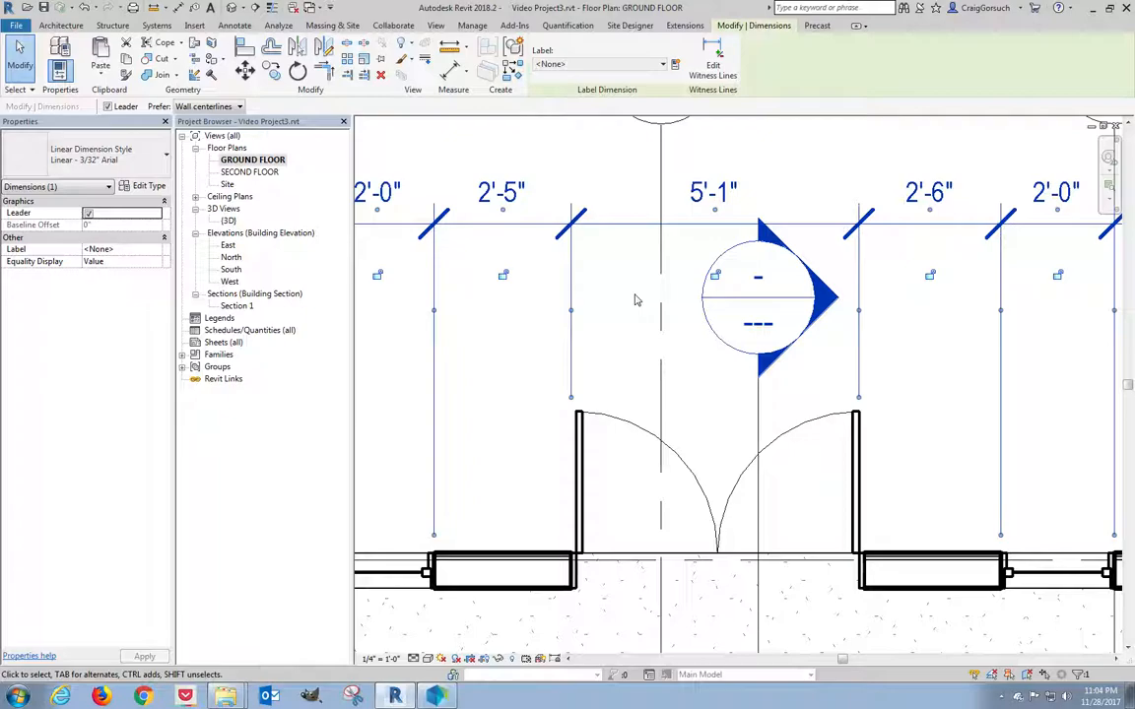
{"action": "left_click", "coordinate": [602, 417]}
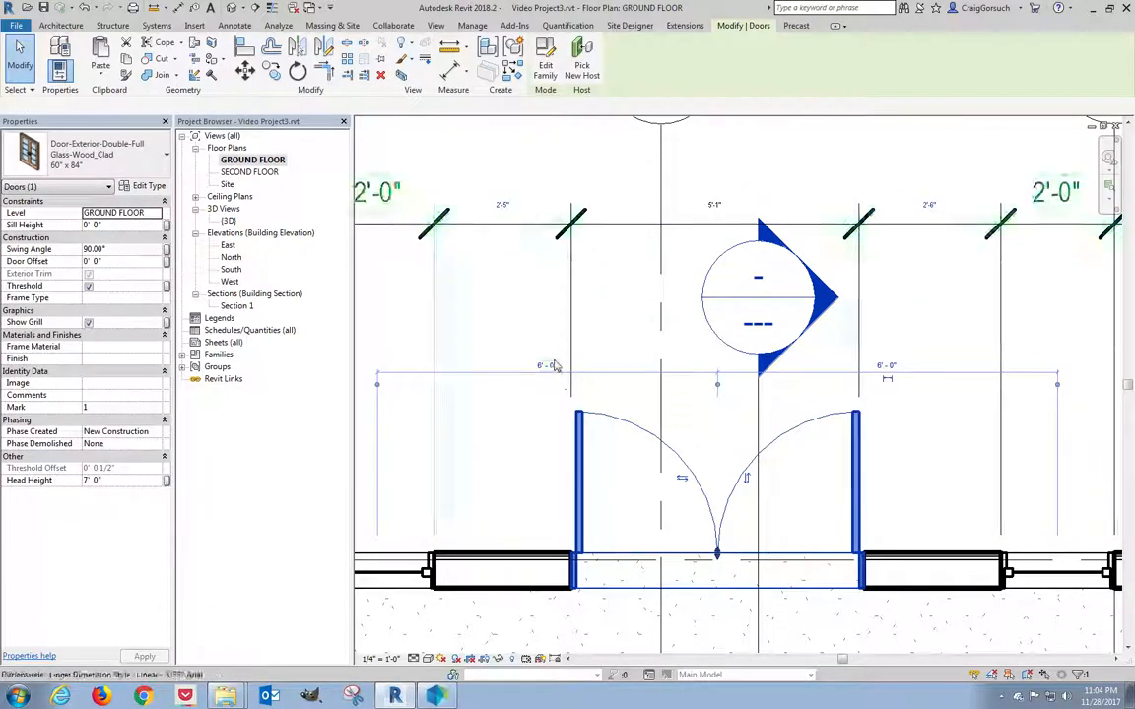
{"action": "scroll", "coordinate": [537, 324], "scroll_direction": "up", "scroll_amount": 2}
Switch both double glass doors to the 72" x 84" type.
{"action": "scroll", "coordinate": [537, 323], "scroll_direction": "down", "scroll_amount": 6}
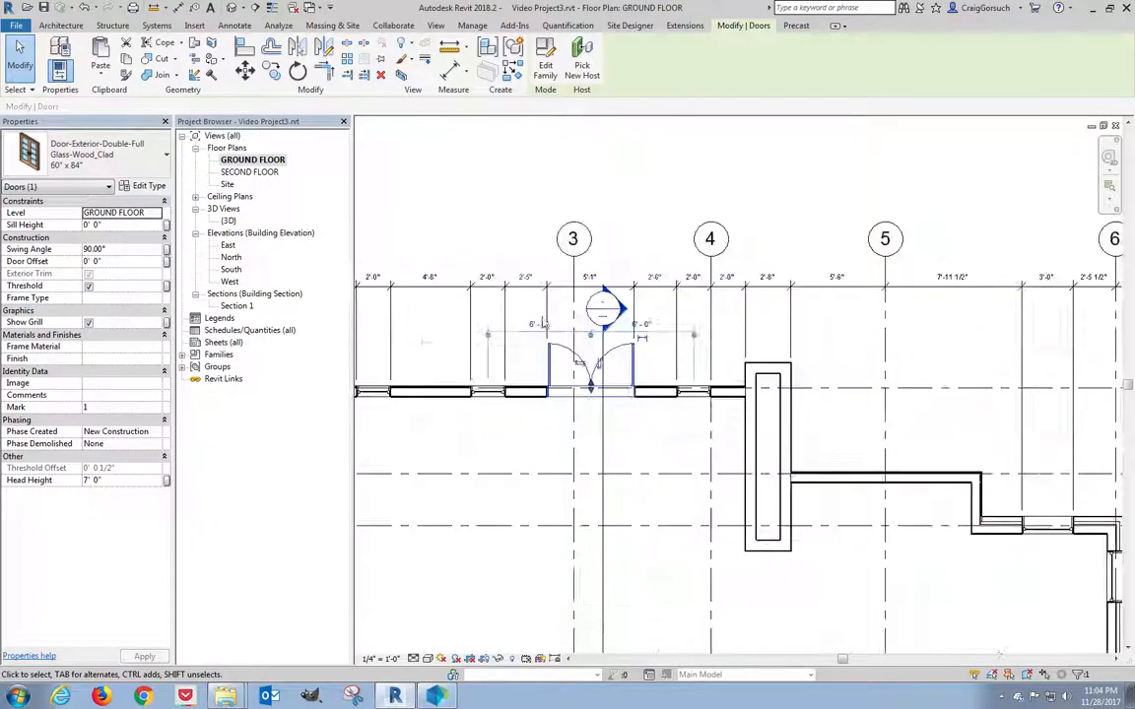
{"action": "middle_click_drag", "start_coordinate": [664, 518], "coordinate": [733, 499]}
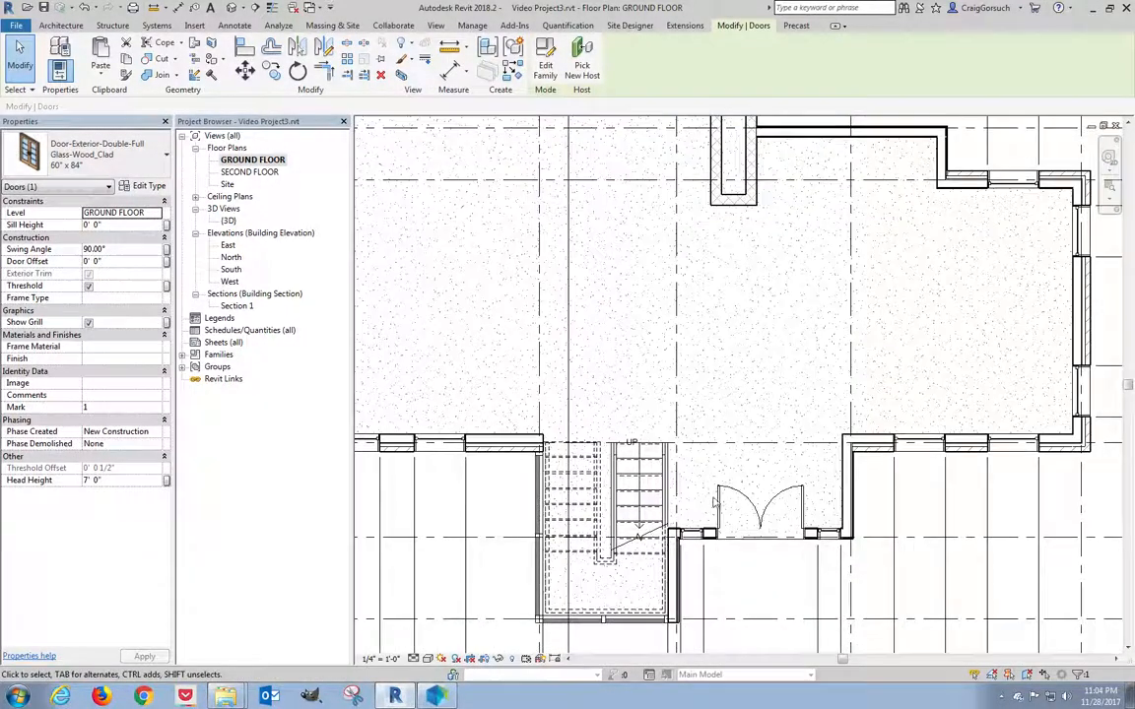
{"action": "left_click", "coordinate": [732, 498], "text": "ctrl"}
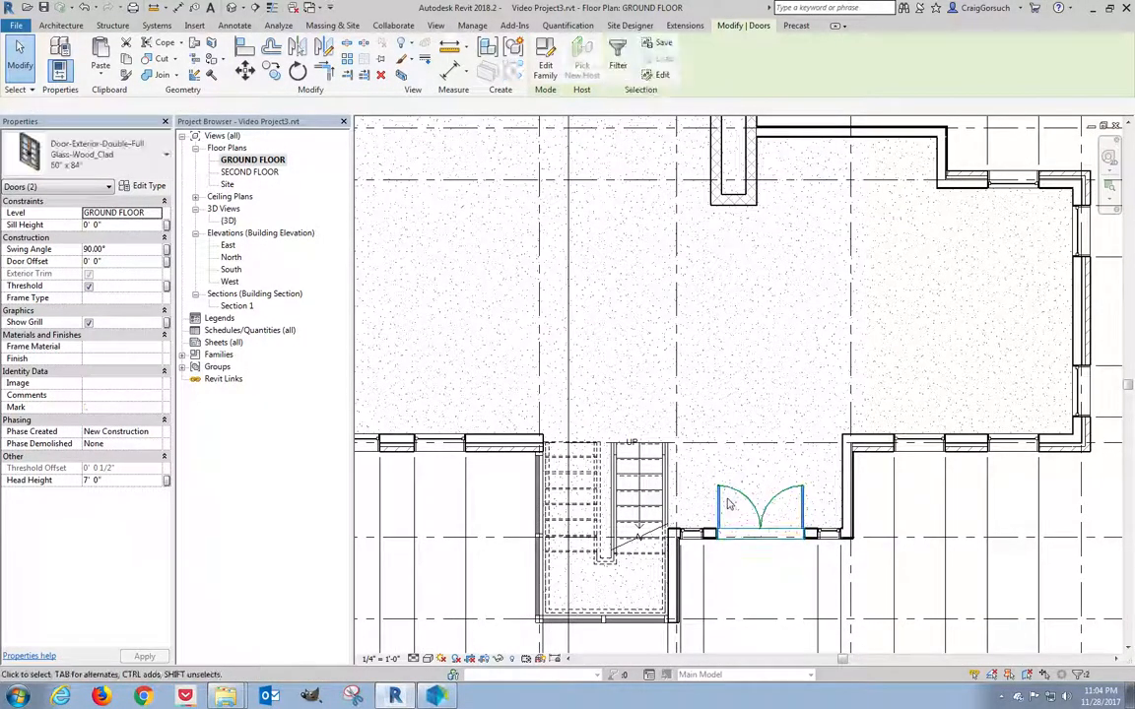
{"action": "left_click", "coordinate": [135, 160]}
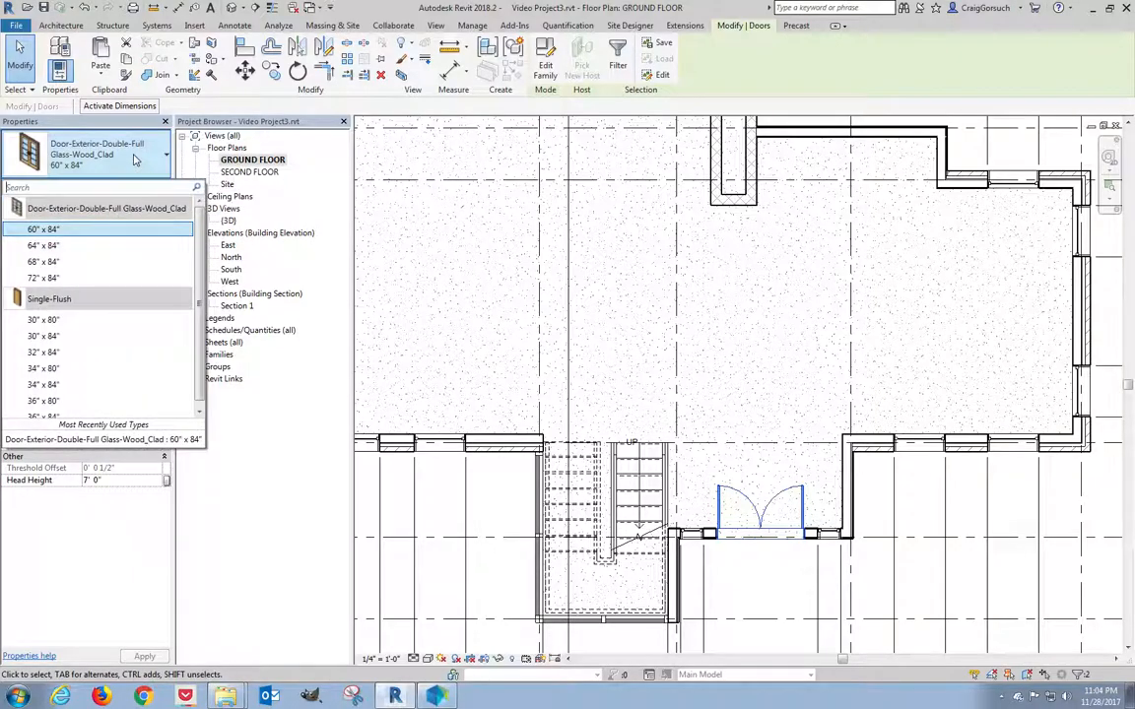
{"action": "left_click", "coordinate": [54, 253]}
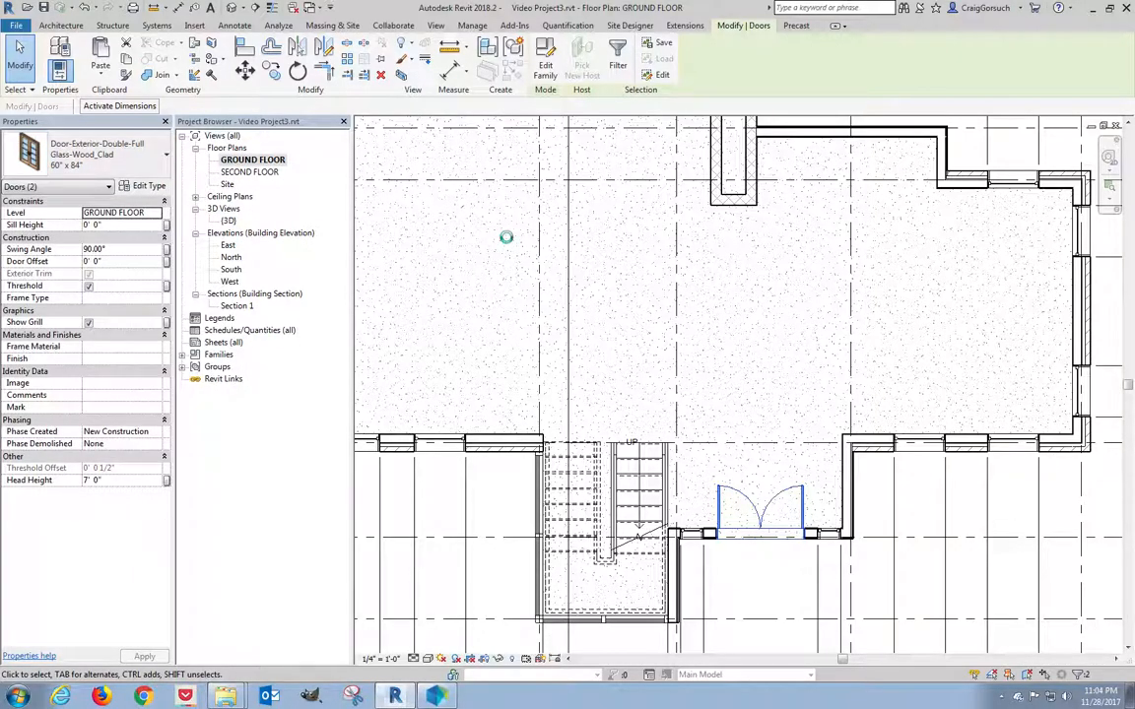
Select the door's dimension string and drag its witness lines onto the door jambs.
{"action": "middle_click_drag", "start_coordinate": [493, 233], "coordinate": [623, 440]}
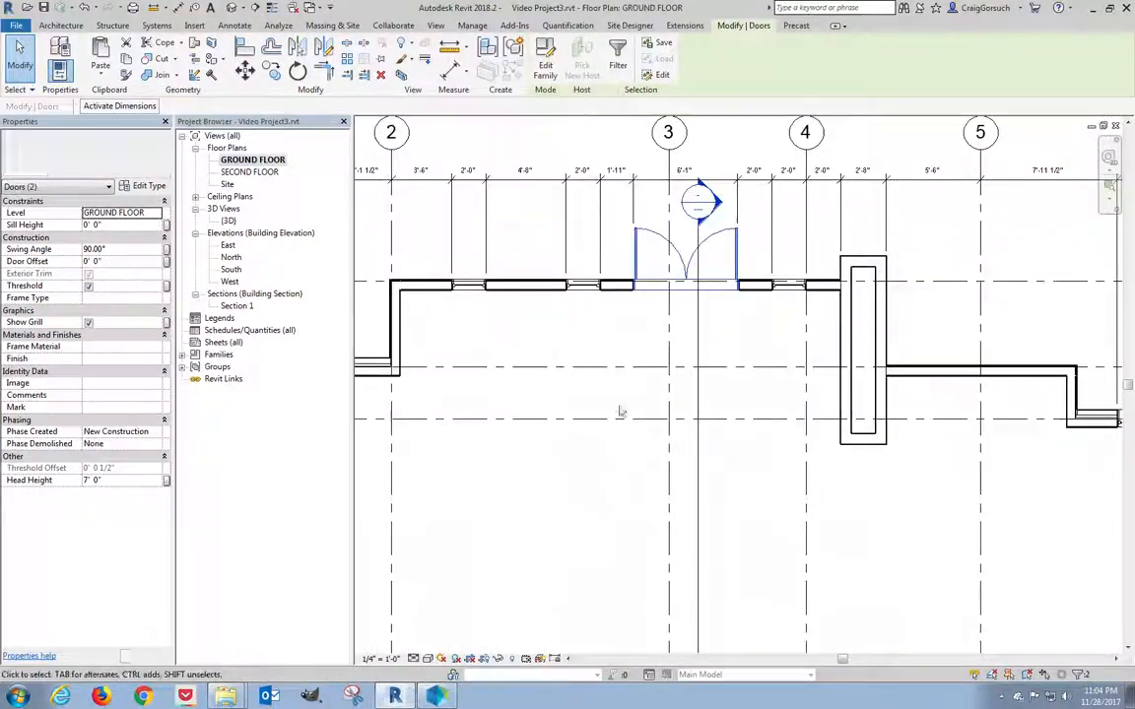
{"action": "scroll", "coordinate": [680, 162], "scroll_direction": "down", "scroll_amount": 2}
{"action": "scroll", "coordinate": [680, 163], "scroll_direction": "up", "scroll_amount": 4}
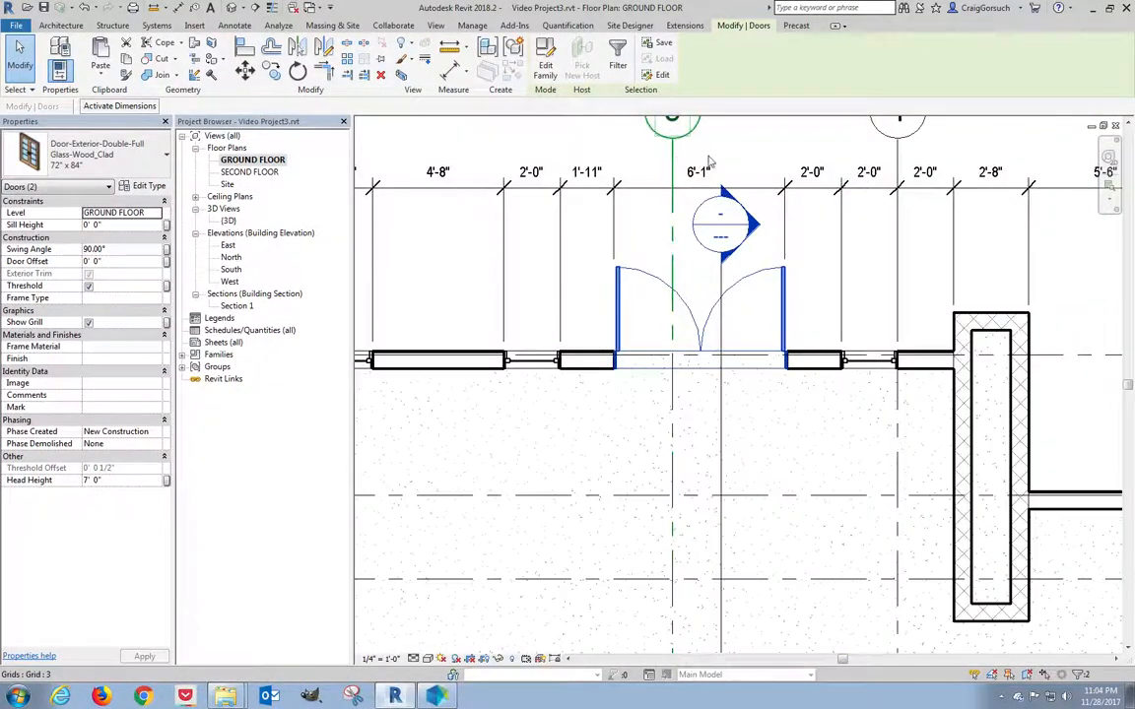
{"action": "scroll", "coordinate": [702, 173], "scroll_direction": "up", "scroll_amount": 3}
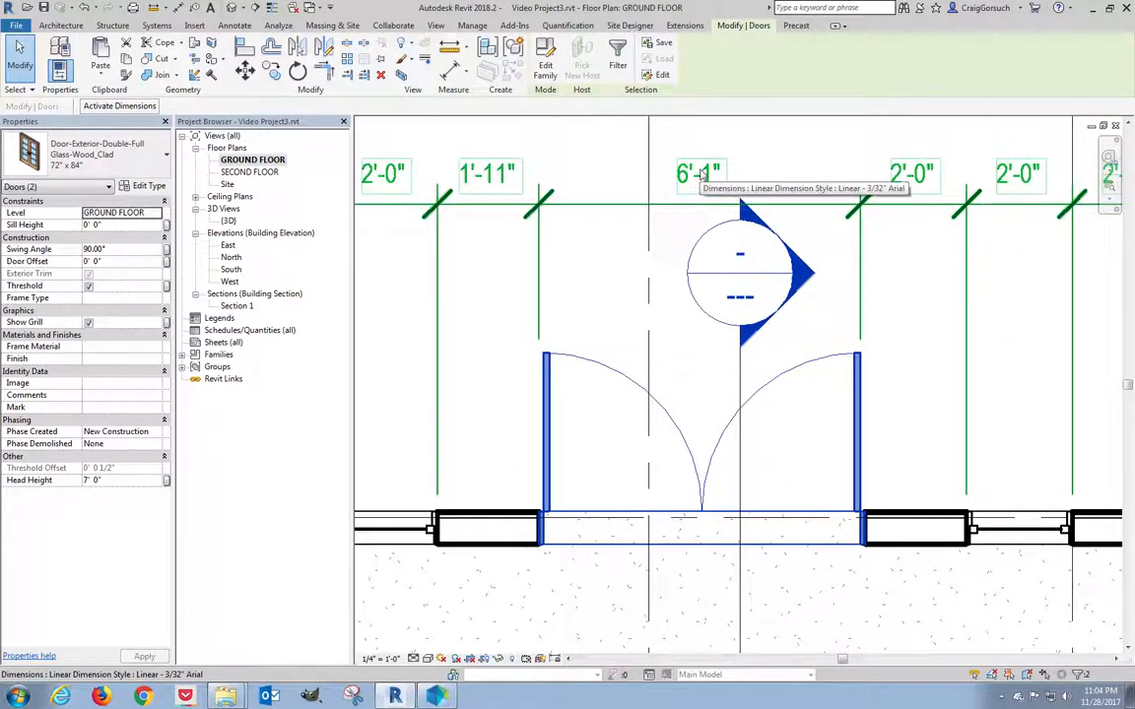
{"action": "left_click", "coordinate": [702, 174]}
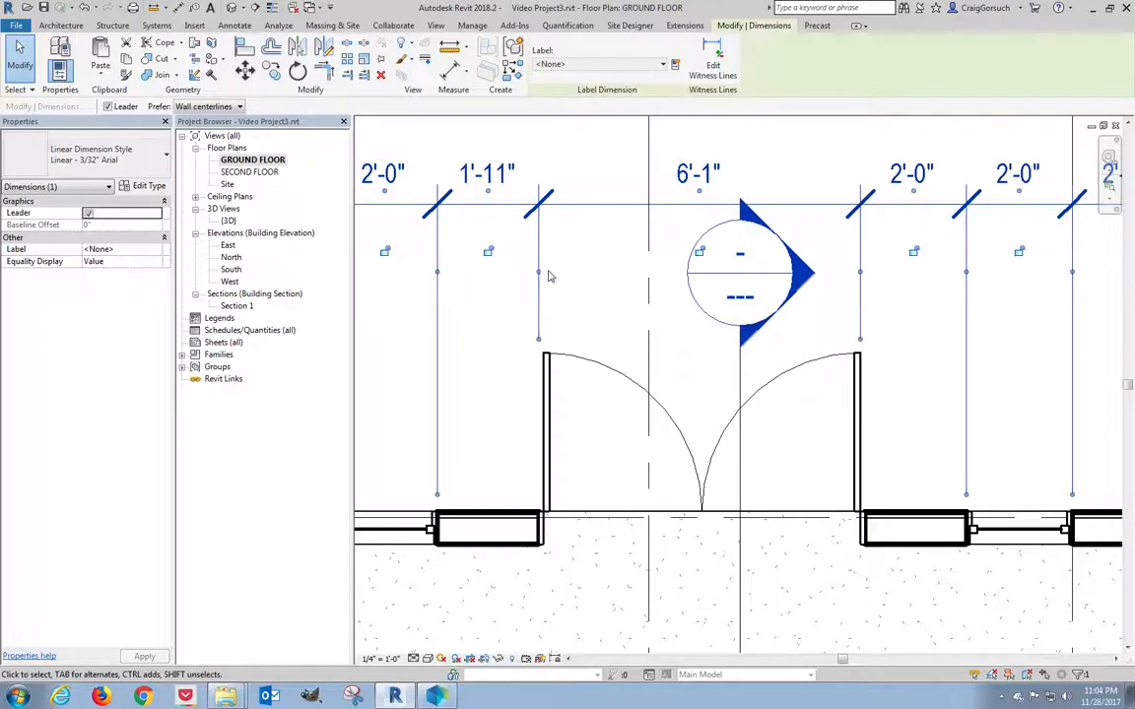
{"action": "left_click_drag", "start_coordinate": [537, 270], "coordinate": [518, 347]}
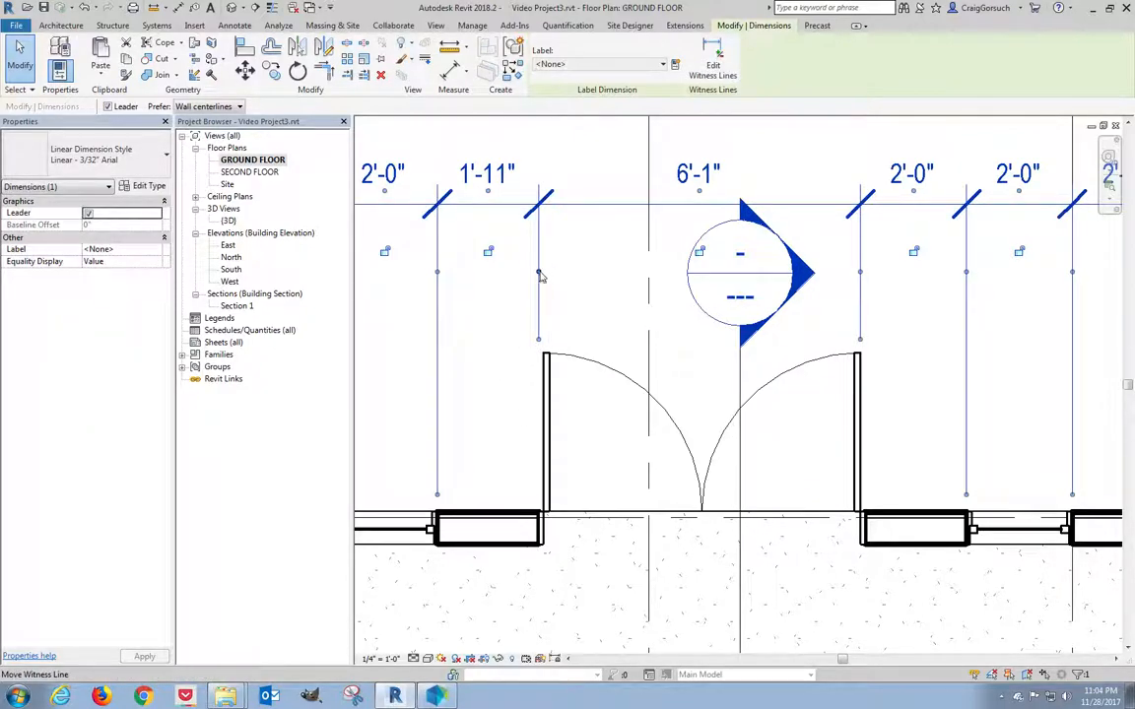
{"action": "left_click_drag", "start_coordinate": [538, 270], "coordinate": [544, 380]}
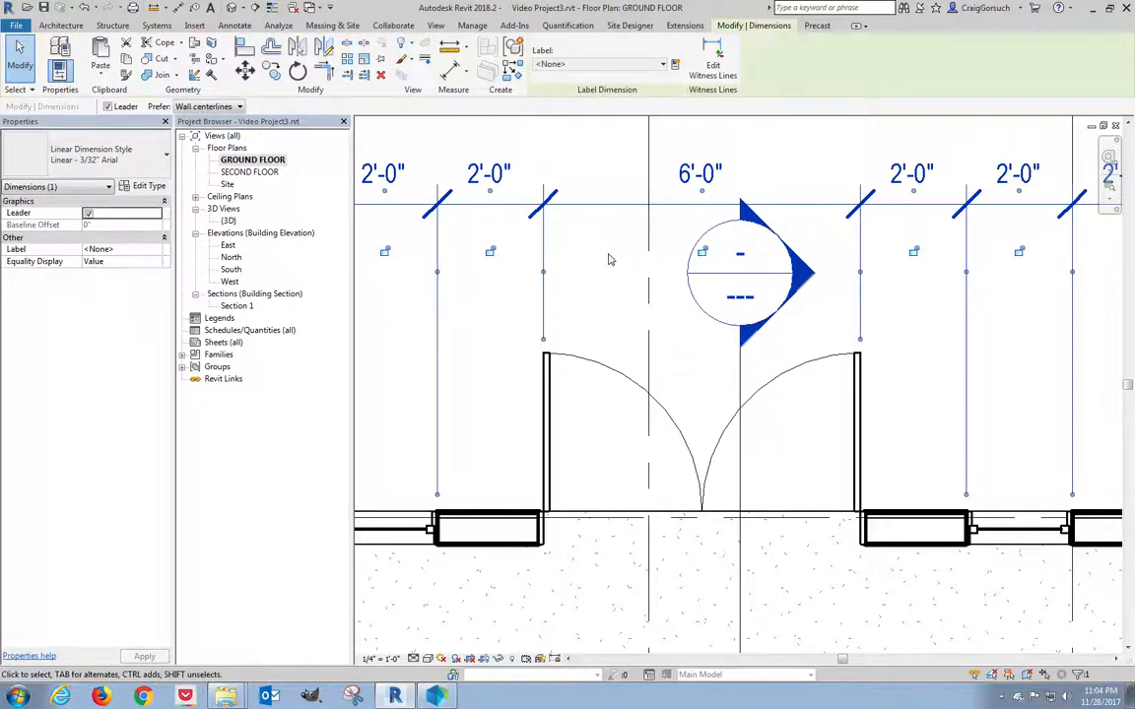
{"action": "scroll", "coordinate": [609, 259], "scroll_direction": "down", "scroll_amount": 5}
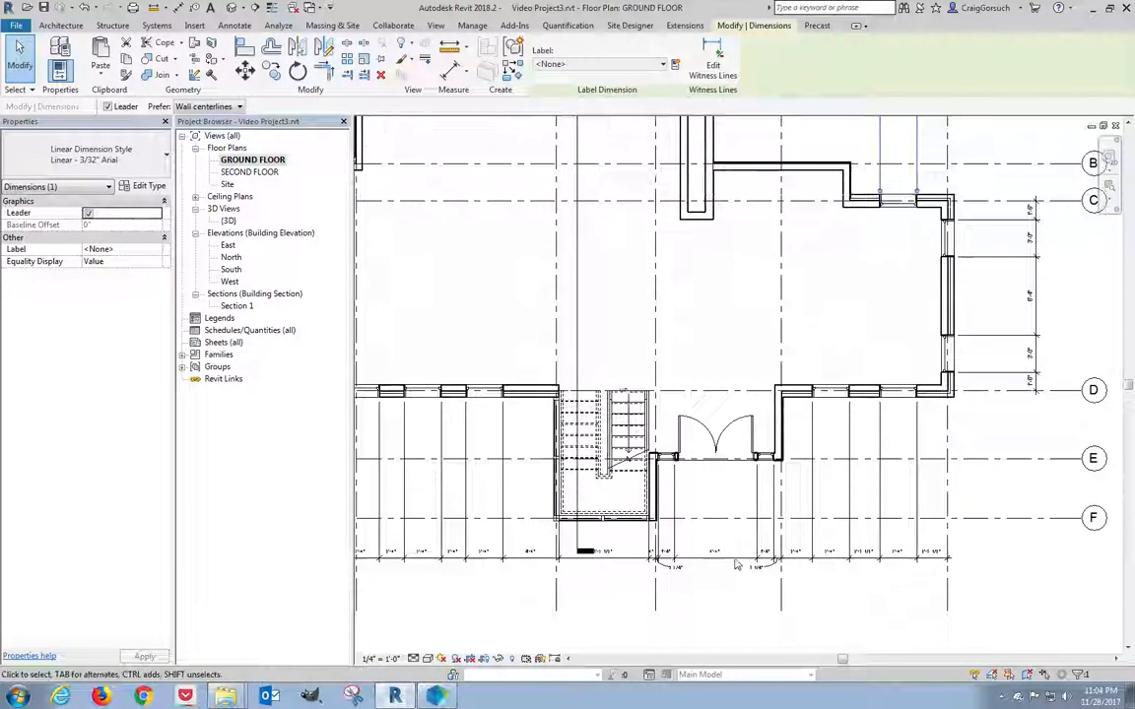
{"action": "scroll", "coordinate": [714, 517], "scroll_direction": "up", "scroll_amount": 3}
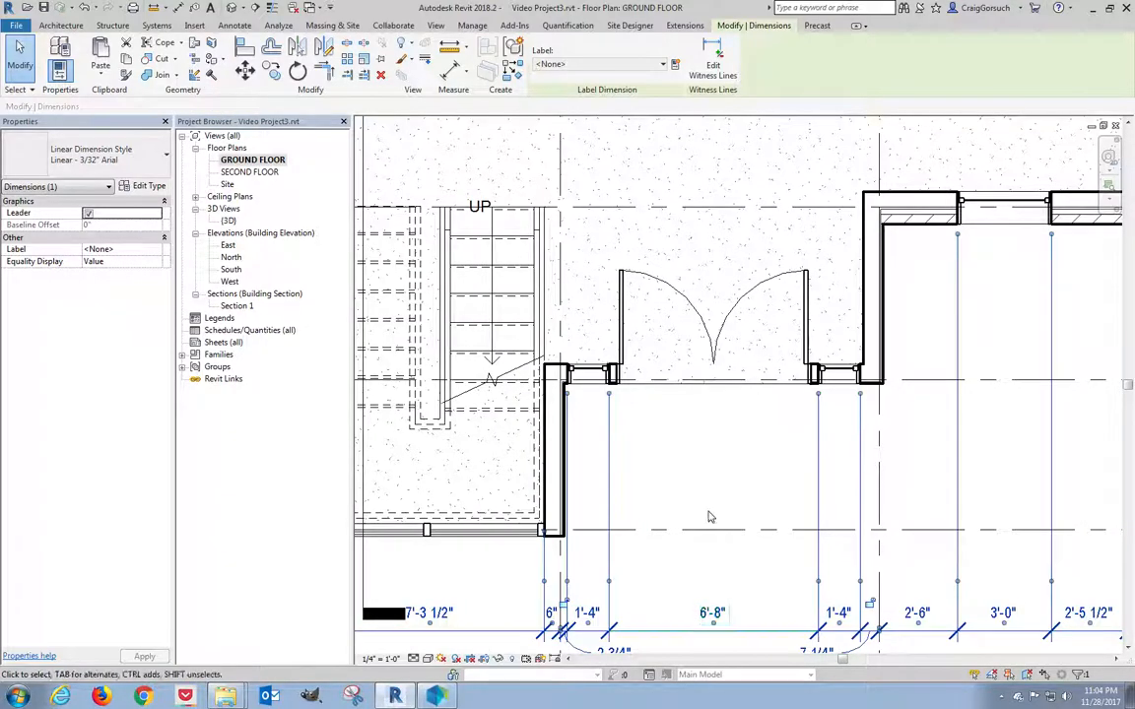
Add jamb references so the opening dimension reads 6'-0" flanked by 4" segments.
{"action": "left_click", "coordinate": [712, 61]}
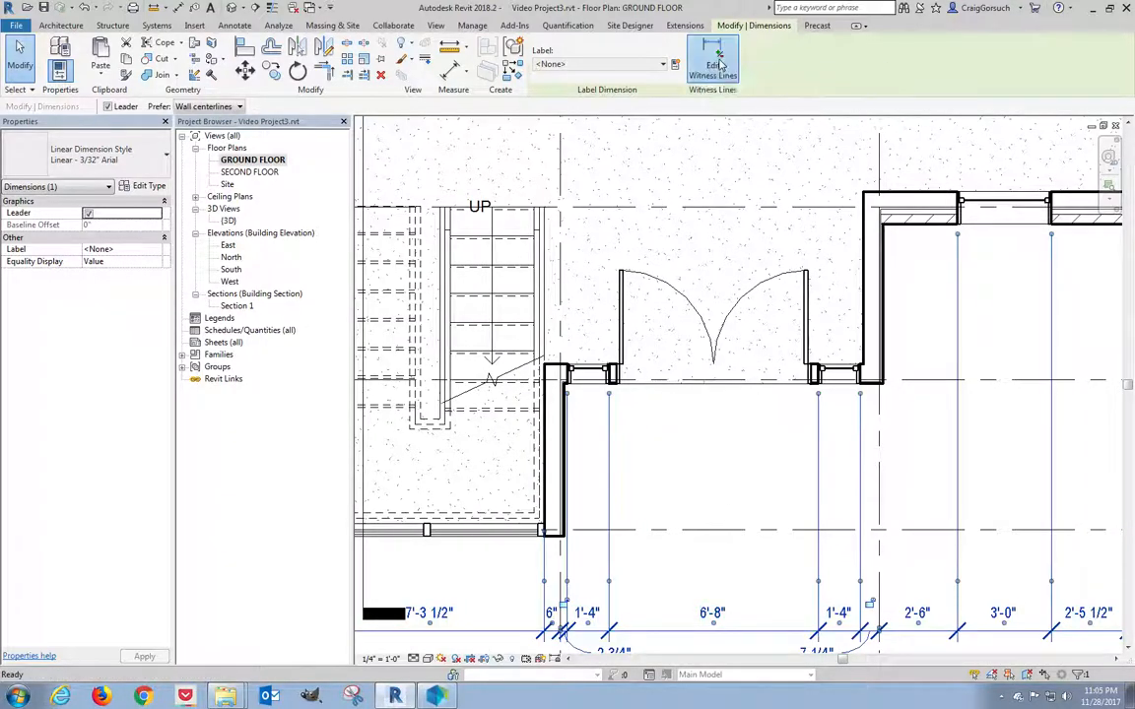
{"action": "left_click", "coordinate": [623, 337]}
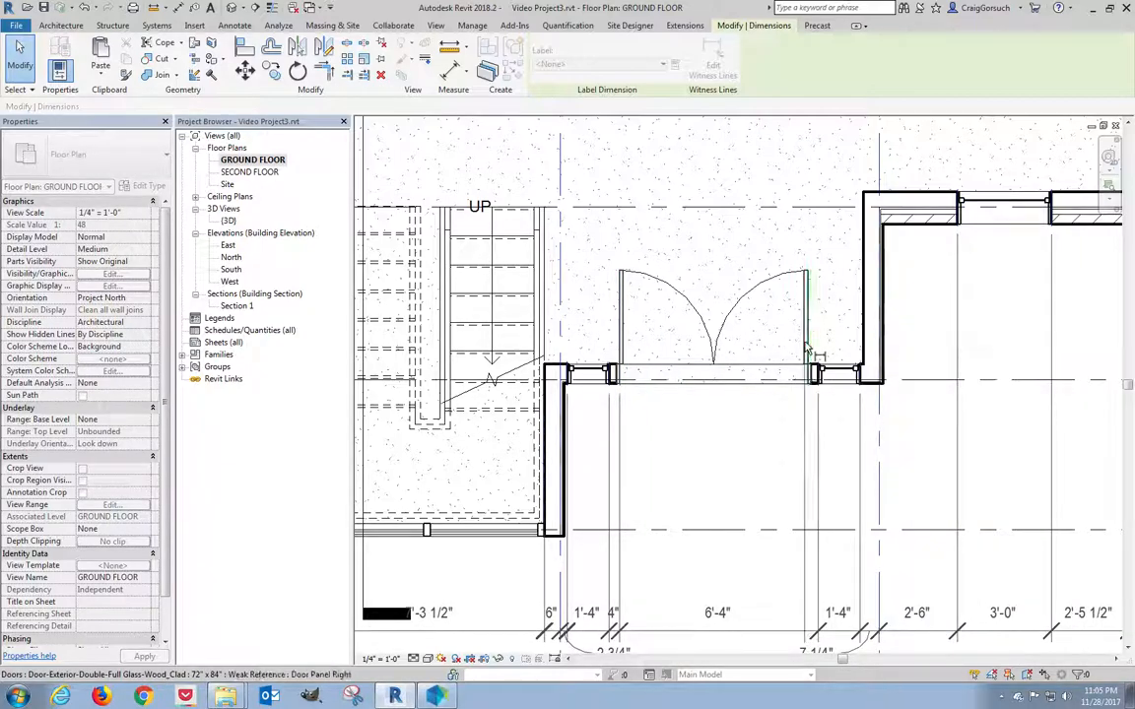
{"action": "left_click", "coordinate": [806, 347]}
{"action": "middle_click_drag", "start_coordinate": [727, 458], "coordinate": [722, 384]}
{"action": "left_click", "coordinate": [722, 385]}
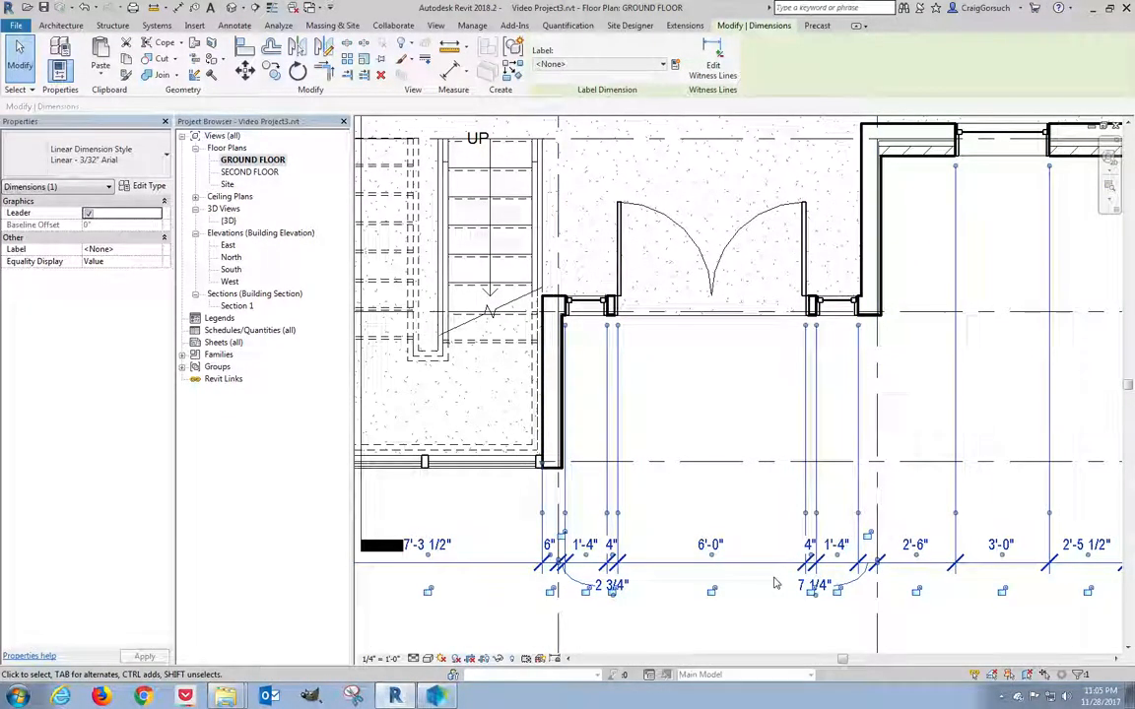
{"action": "scroll", "coordinate": [774, 581], "scroll_direction": "down", "scroll_amount": 2}
{"action": "scroll", "coordinate": [774, 584], "scroll_direction": "up", "scroll_amount": 5}
{"action": "key", "text": "Escape"}
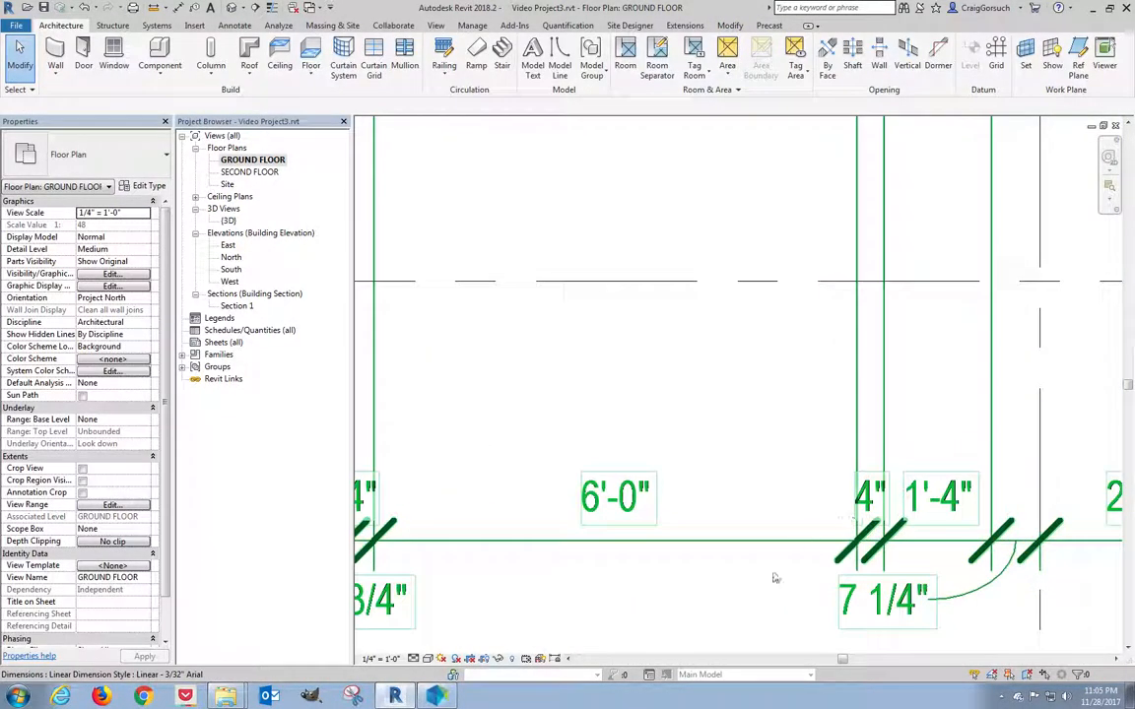
{"action": "scroll", "coordinate": [742, 616], "scroll_direction": "down", "scroll_amount": 5}
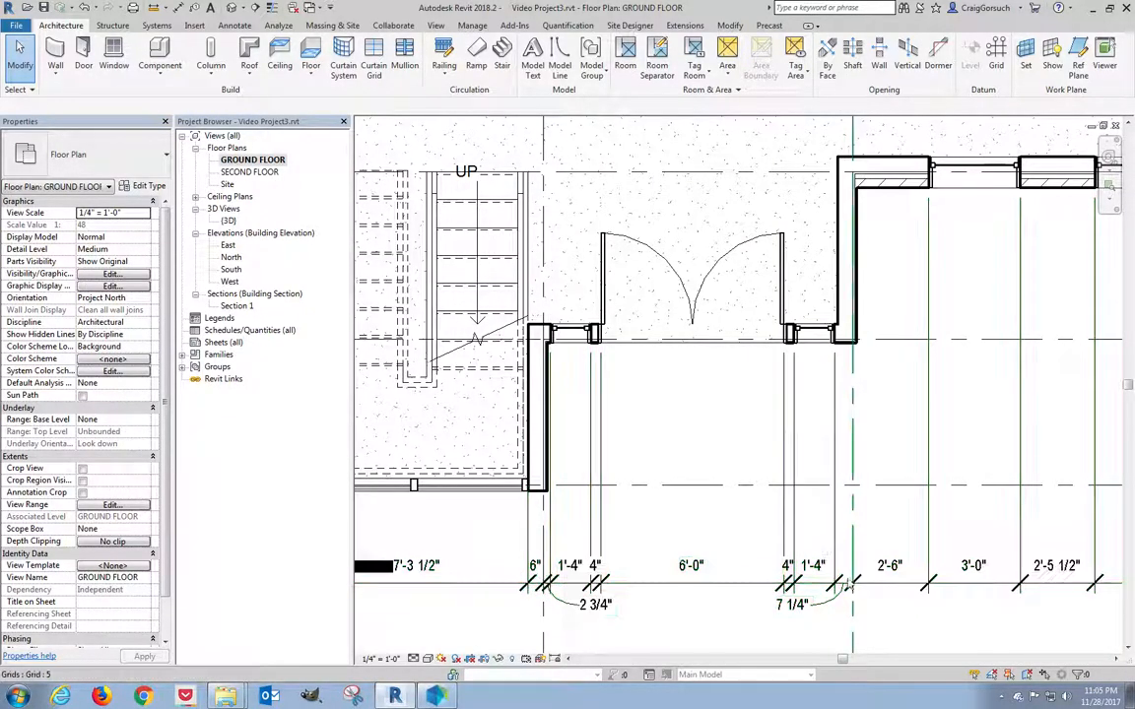
{"action": "scroll", "coordinate": [647, 587], "scroll_direction": "down", "scroll_amount": 3}
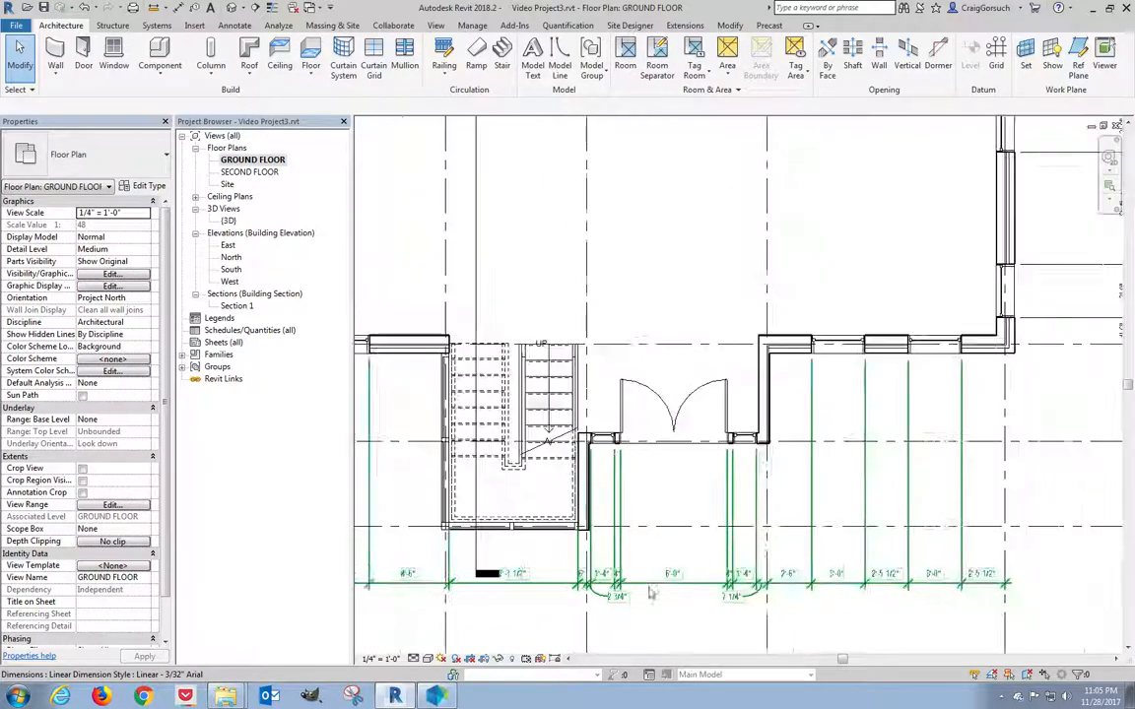
{"action": "scroll", "coordinate": [705, 365], "scroll_direction": "down", "scroll_amount": 4}
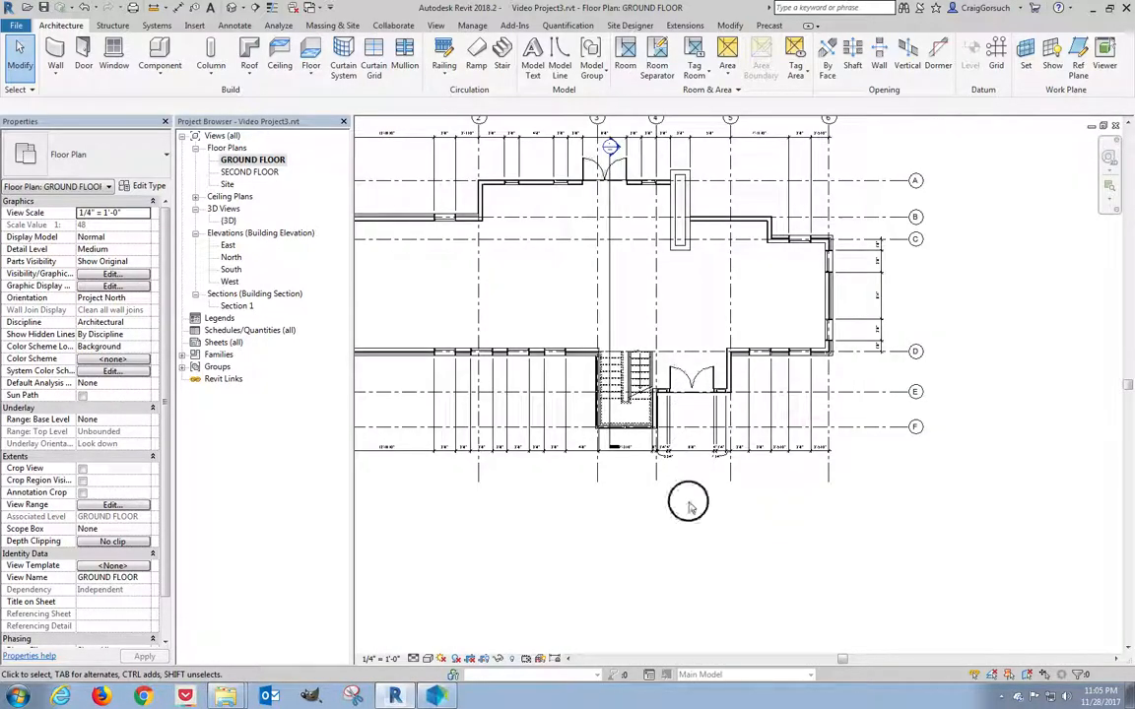
{"action": "middle_click_drag", "start_coordinate": [689, 516], "coordinate": [808, 587]}
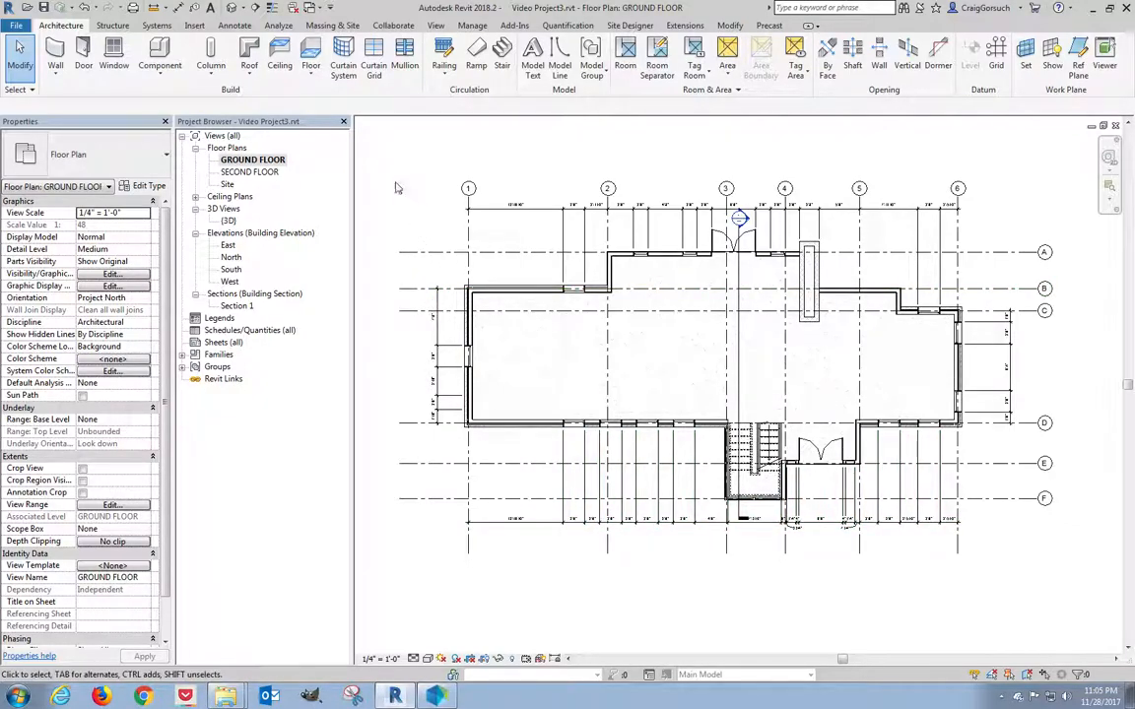
Box-select the whole plan, then filter the selection to the Windows category only (17 windows).
{"action": "left_click_drag", "start_coordinate": [381, 168], "coordinate": [1095, 583]}
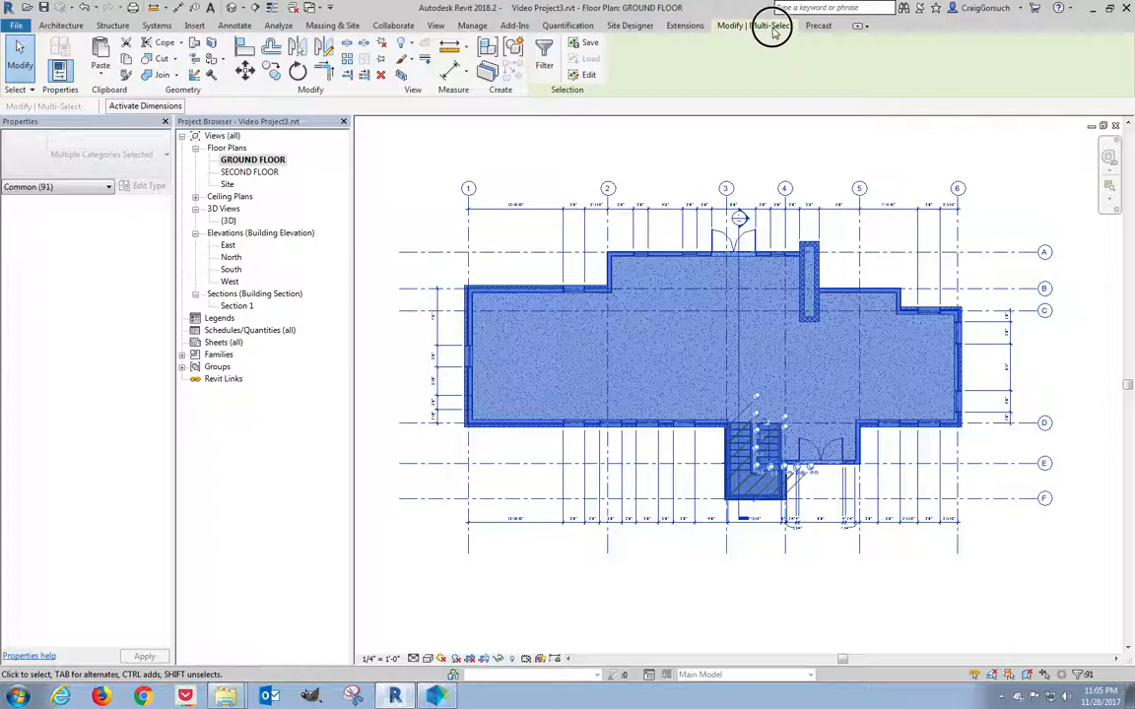
{"action": "left_click", "coordinate": [543, 69]}
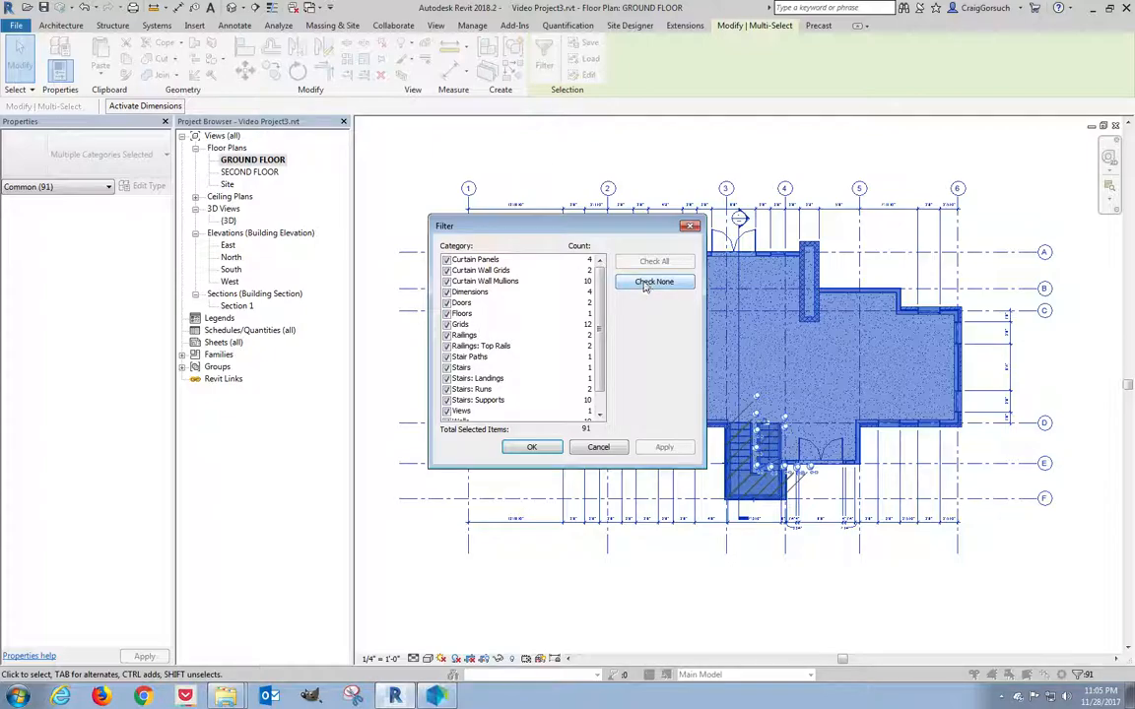
{"action": "left_click", "coordinate": [654, 282]}
{"action": "left_click_drag", "start_coordinate": [600, 285], "coordinate": [596, 382]}
{"action": "left_click", "coordinate": [446, 411]}
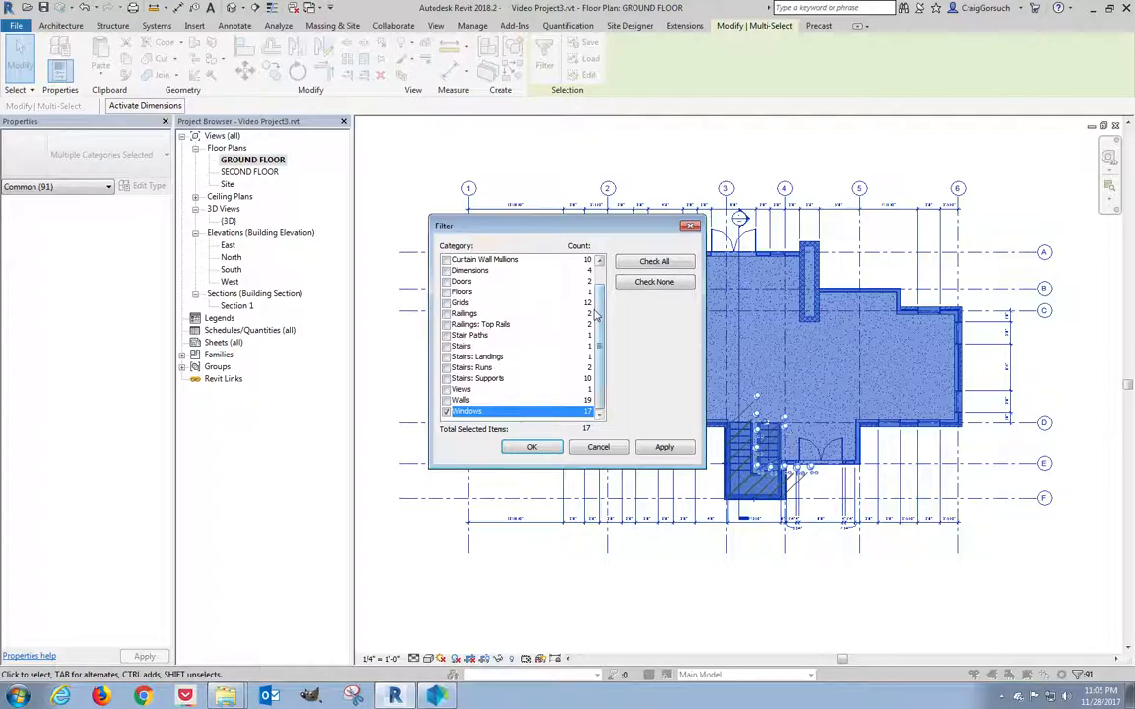
{"action": "left_click", "coordinate": [533, 448]}
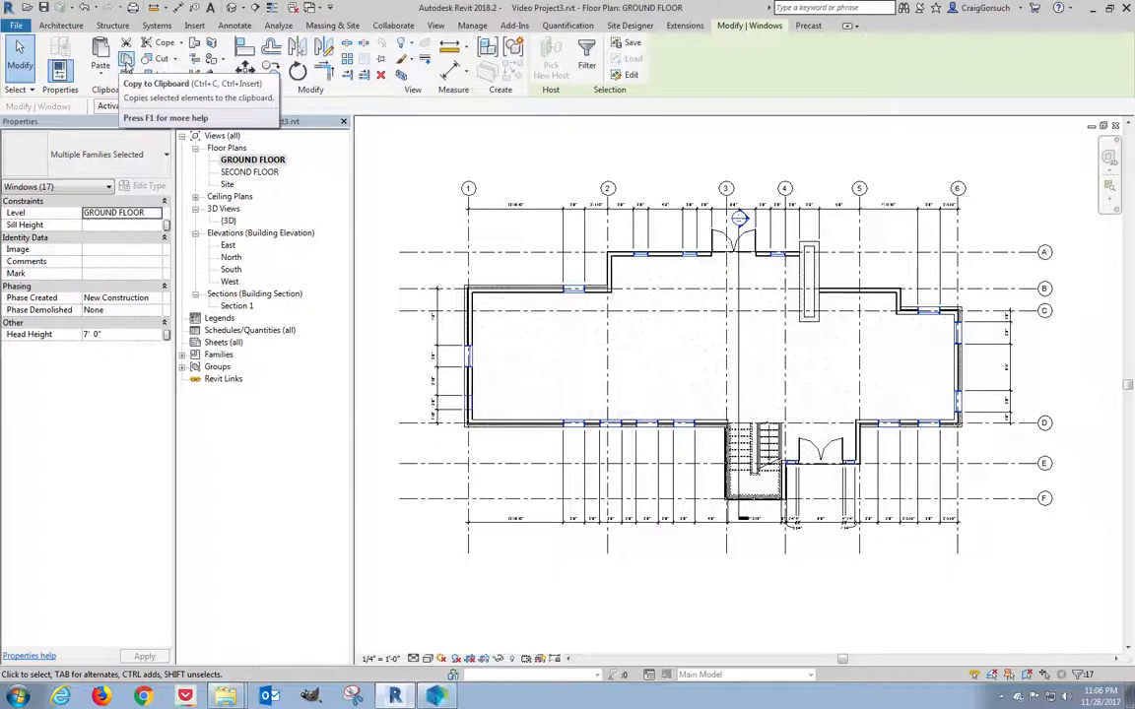
Copy the 17 windows and paste them aligned to the SECOND FLOOR level.
{"action": "left_click", "coordinate": [127, 61]}
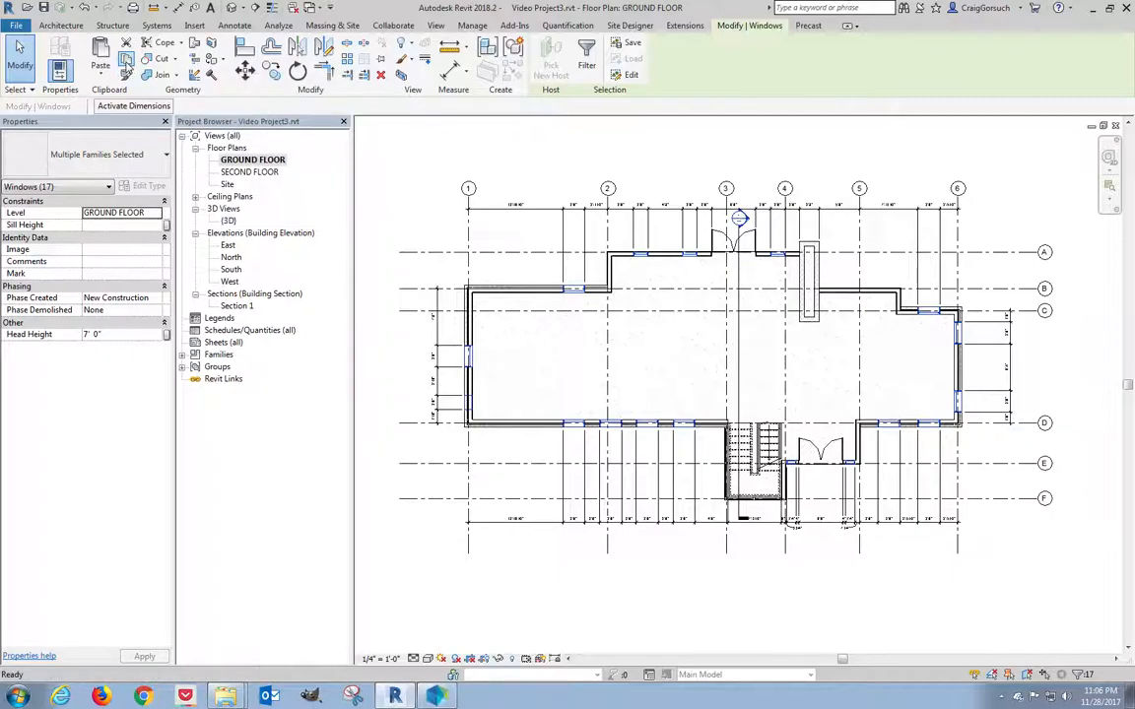
{"action": "left_click", "coordinate": [100, 79]}
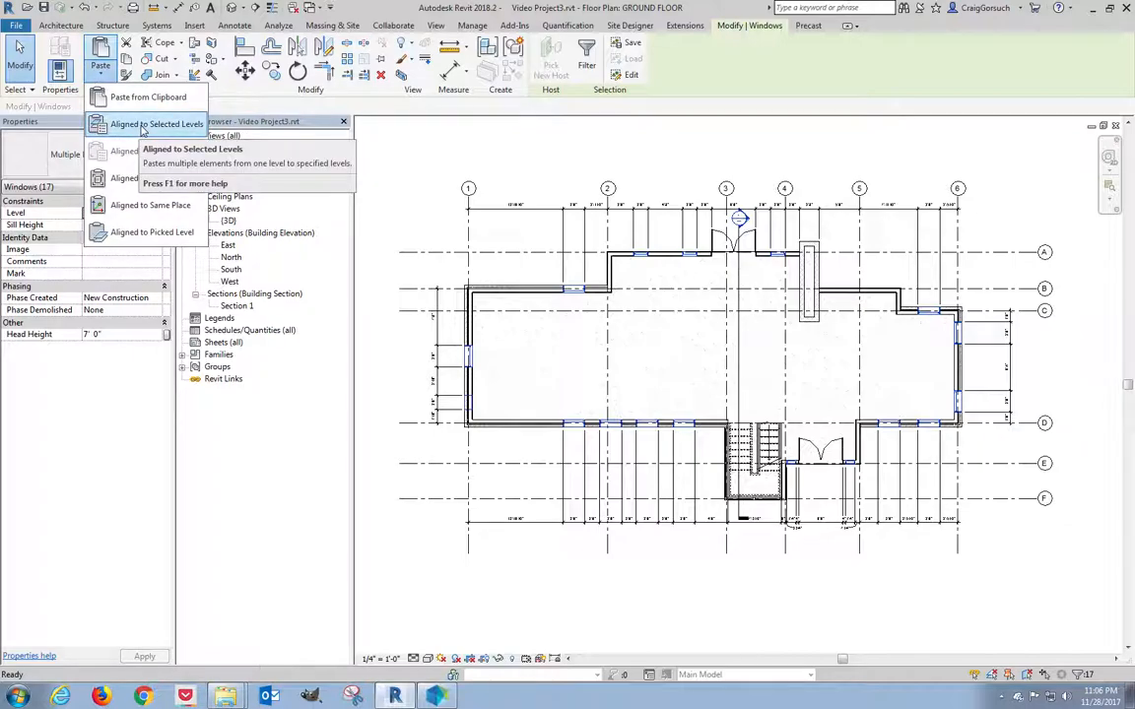
{"action": "left_click", "coordinate": [144, 126]}
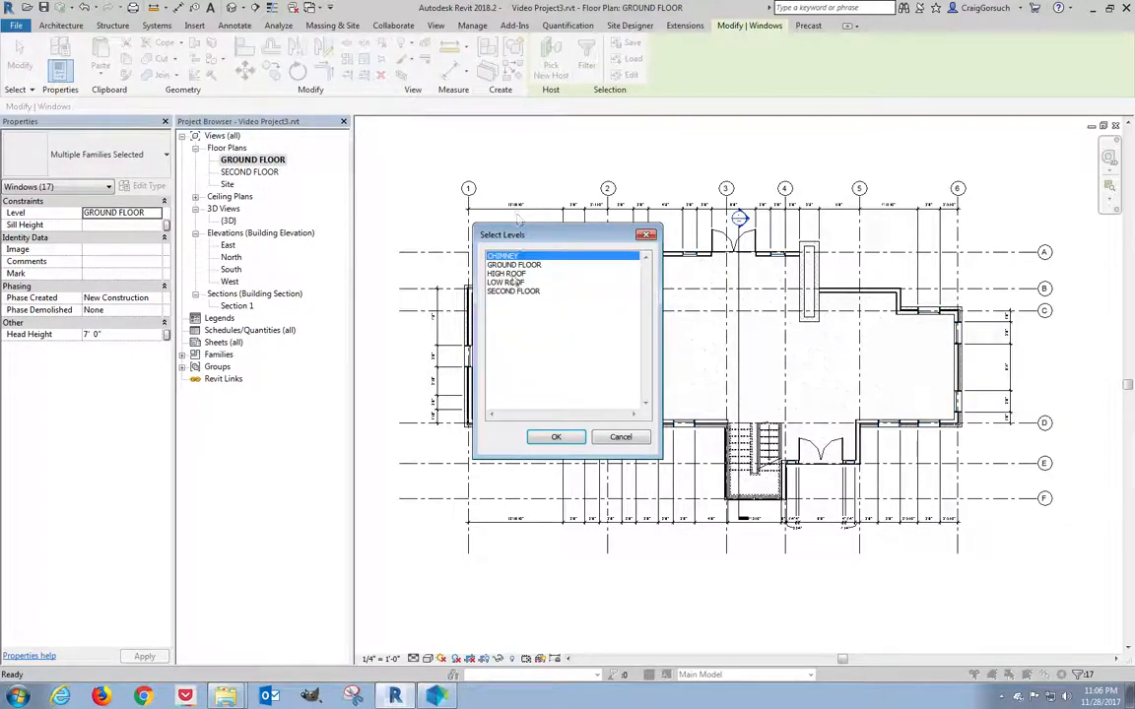
{"action": "left_click", "coordinate": [512, 293]}
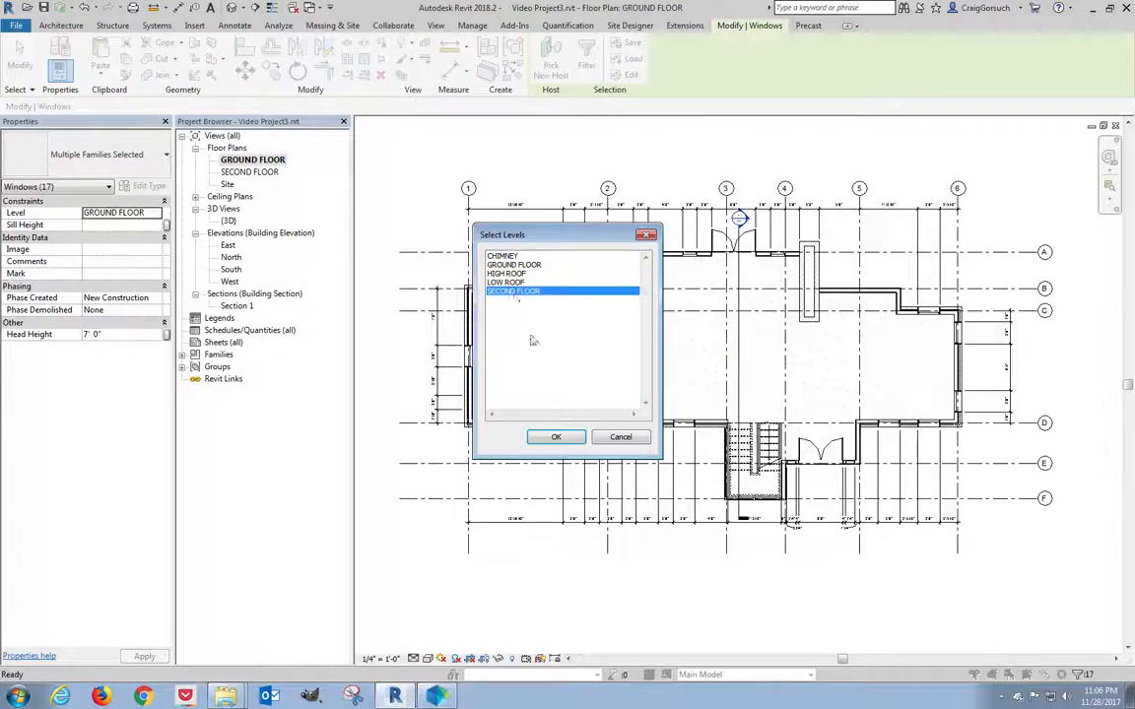
{"action": "left_click", "coordinate": [557, 439]}
{"action": "left_click", "coordinate": [414, 210]}
Open the SECOND FLOOR plan to check the pasted windows.
{"action": "double_click", "coordinate": [249, 172]}
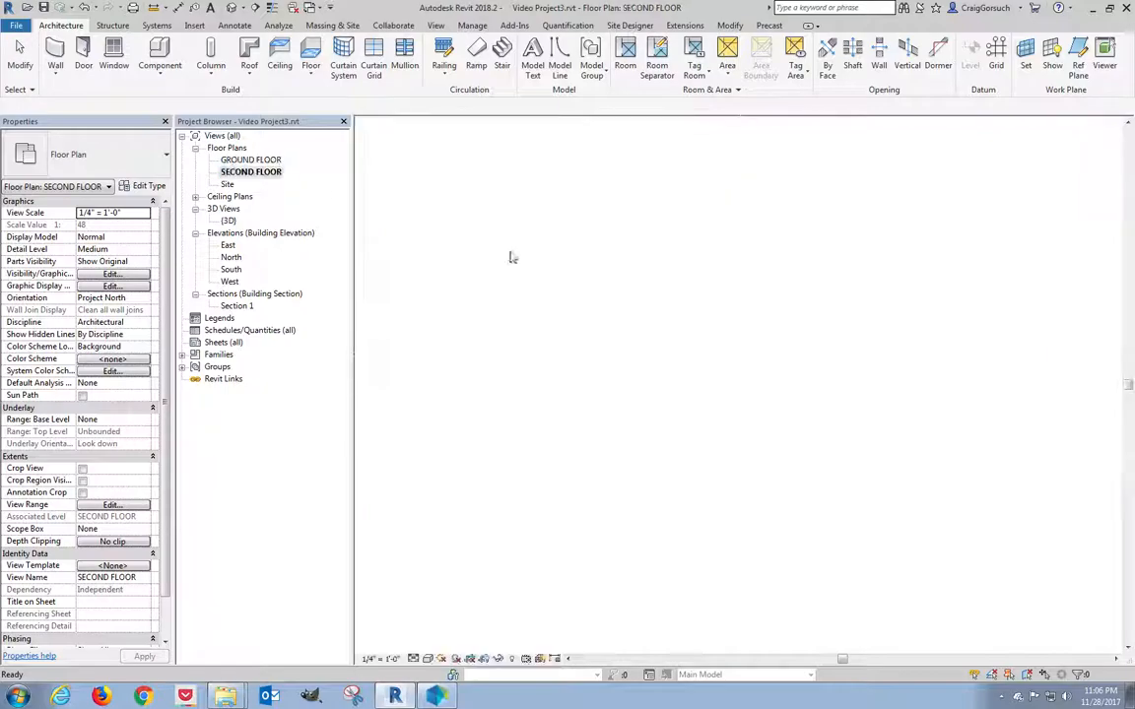
{"action": "scroll", "coordinate": [386, 241], "scroll_direction": "up", "scroll_amount": 5}
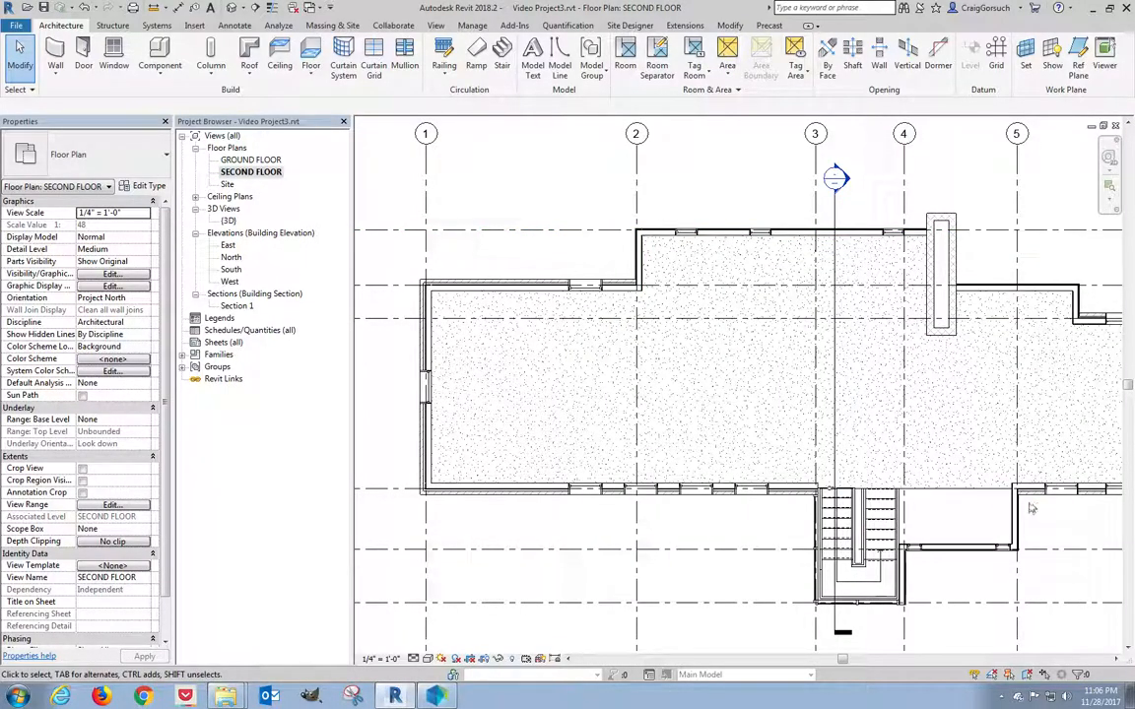
{"action": "middle_click_drag", "start_coordinate": [1031, 507], "coordinate": [986, 489]}
{"action": "scroll", "coordinate": [995, 496], "scroll_direction": "down", "scroll_amount": 1}
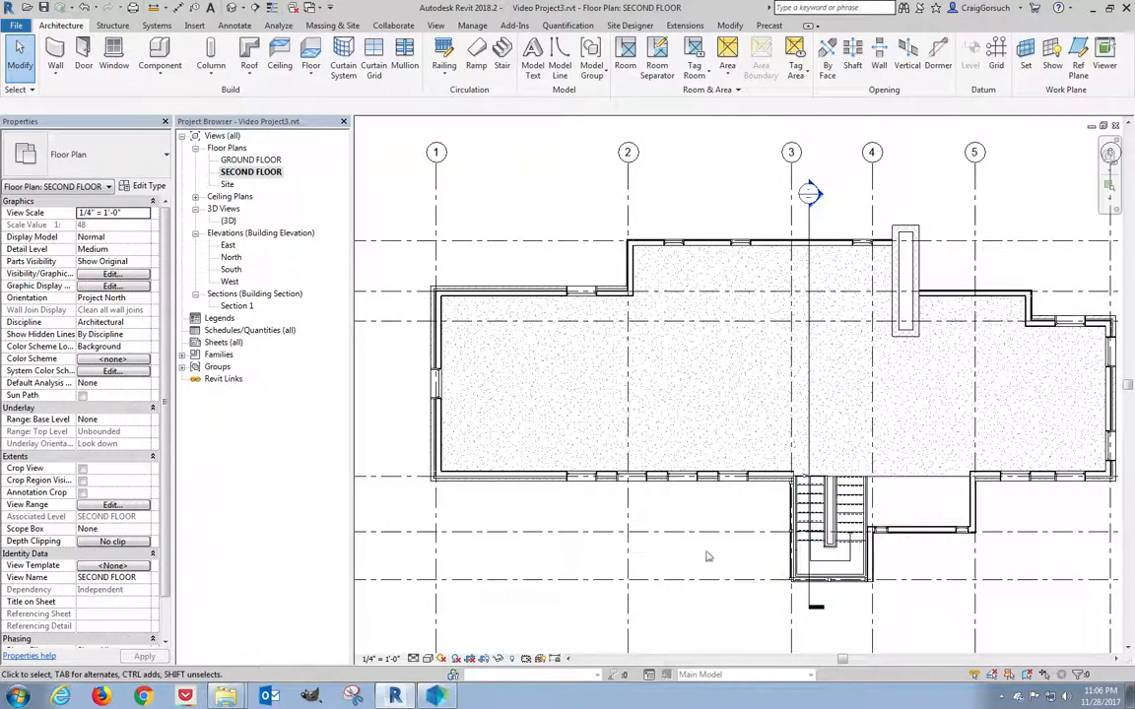
Zoom in on the double-hung windows in {3D}, then return to the GROUND FLOOR plan.
{"action": "double_click", "coordinate": [226, 221]}
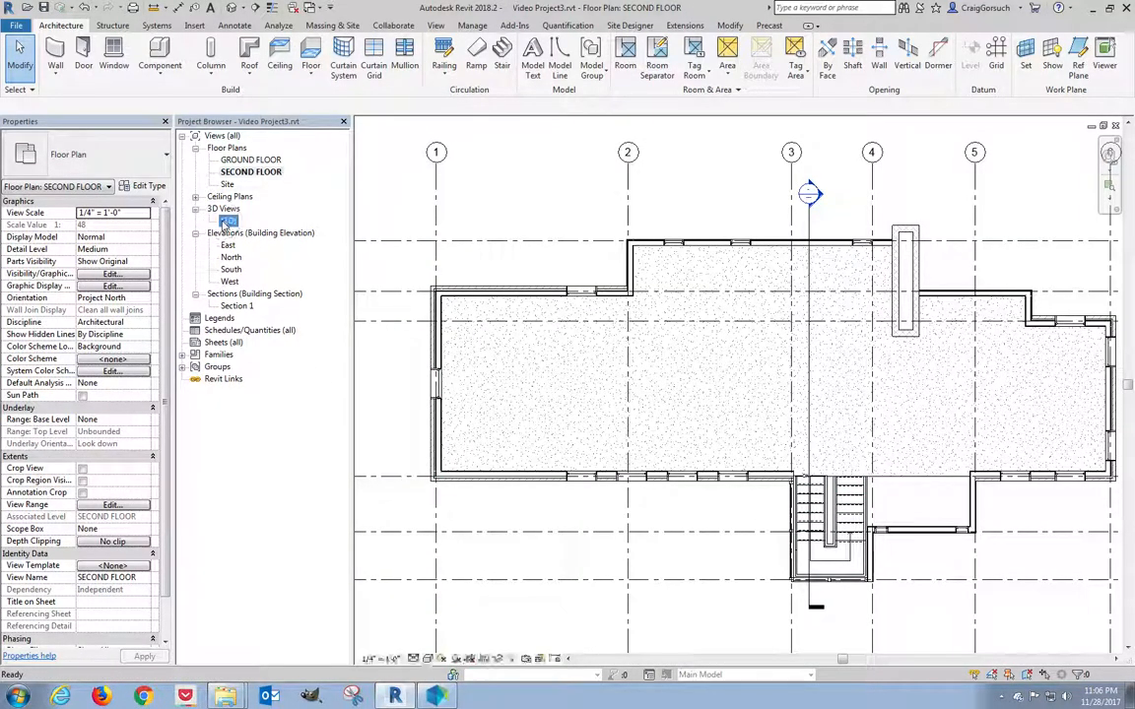
{"action": "middle_click_drag", "start_coordinate": [725, 466], "coordinate": [689, 414], "text": "shift"}
{"action": "scroll", "coordinate": [690, 413], "scroll_direction": "up", "scroll_amount": 3}
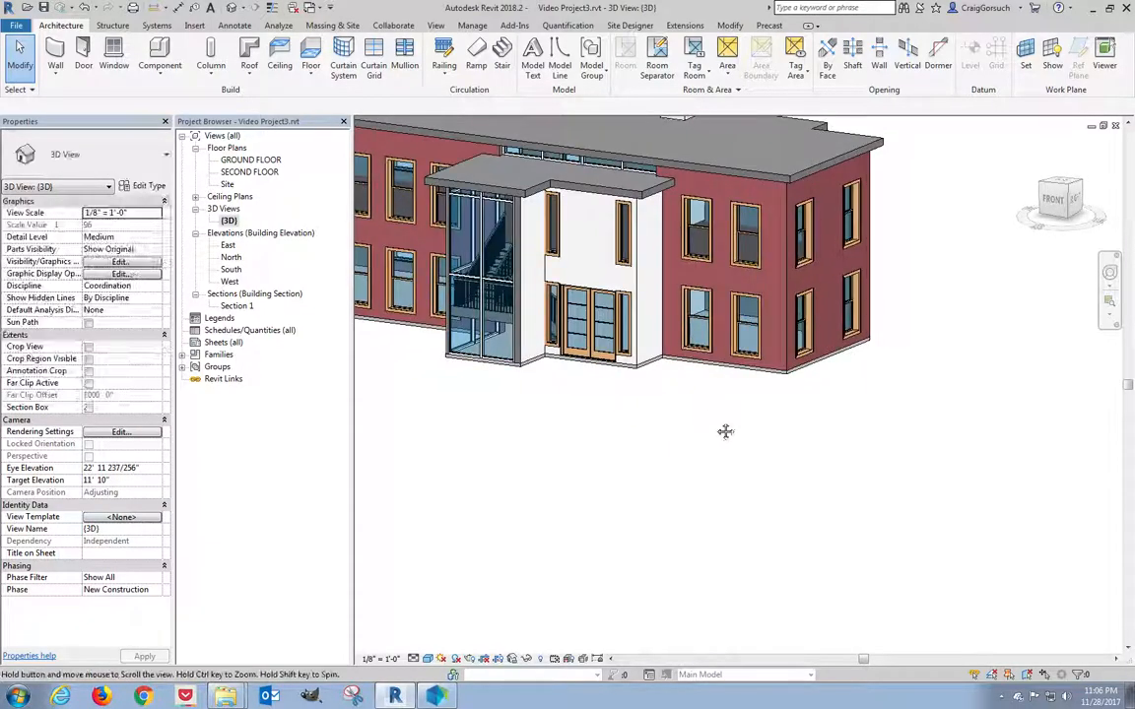
{"action": "scroll", "coordinate": [881, 542], "scroll_direction": "down", "scroll_amount": 2}
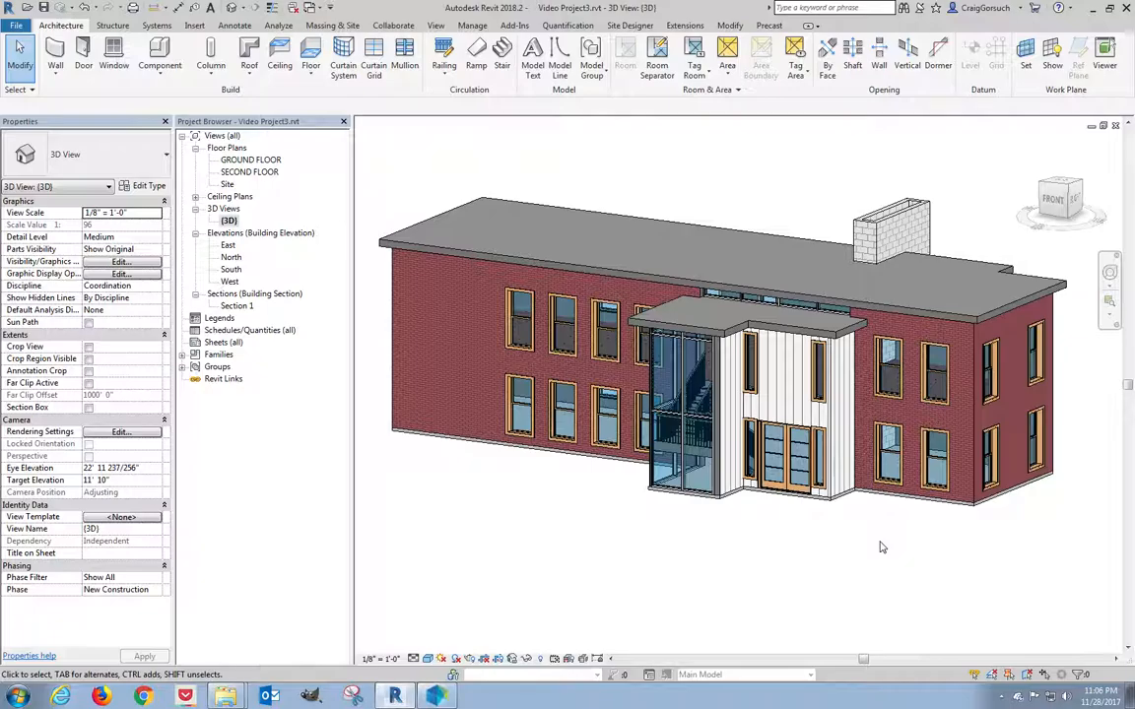
{"action": "scroll", "coordinate": [429, 346], "scroll_direction": "up", "scroll_amount": 1}
{"action": "scroll", "coordinate": [430, 346], "scroll_direction": "down", "scroll_amount": 5}
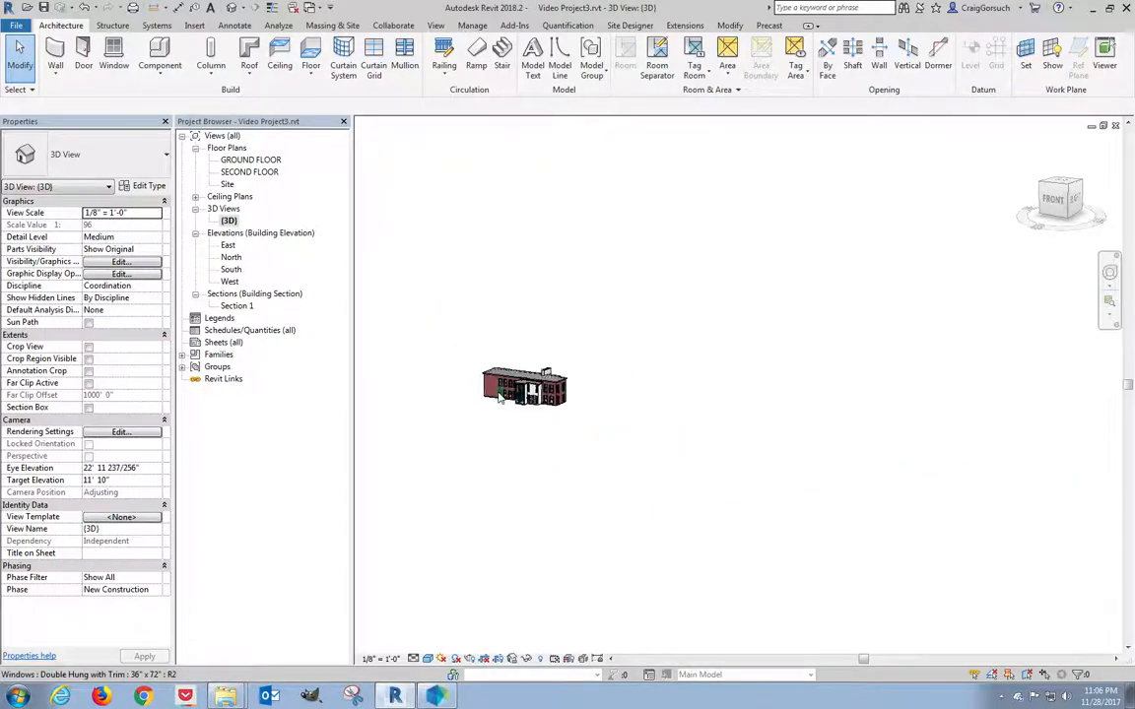
{"action": "scroll", "coordinate": [500, 397], "scroll_direction": "up", "scroll_amount": 6}
{"action": "scroll", "coordinate": [500, 397], "scroll_direction": "up", "scroll_amount": 5}
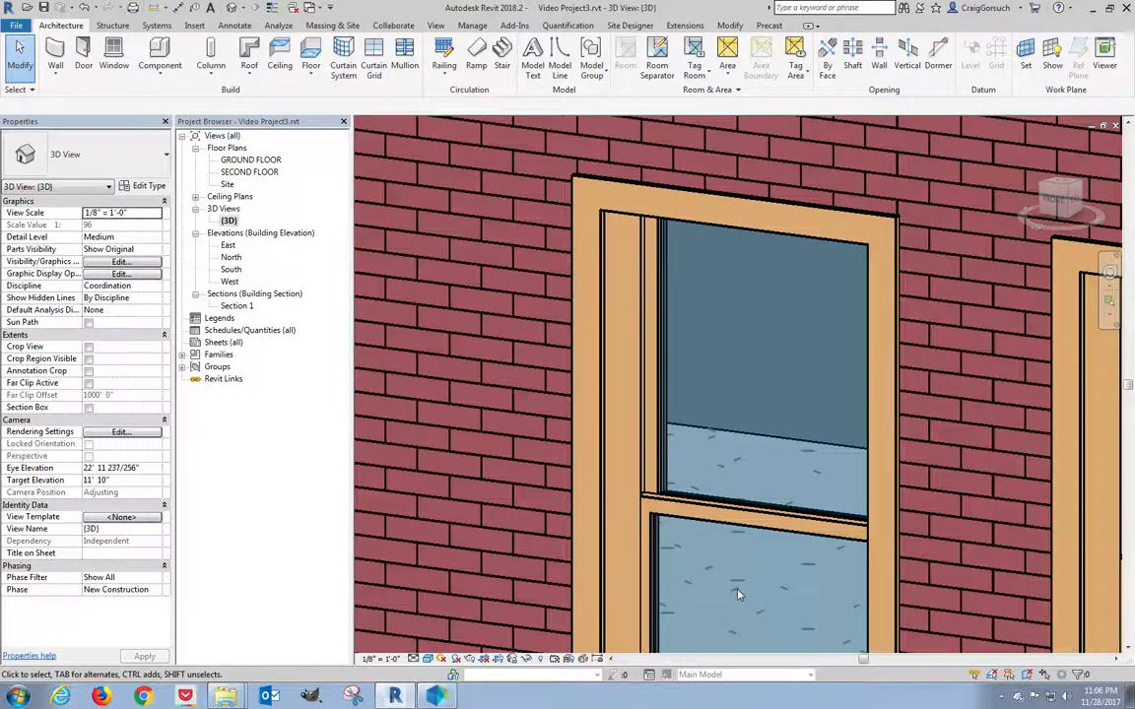
{"action": "middle_click_drag", "start_coordinate": [732, 572], "coordinate": [671, 460]}
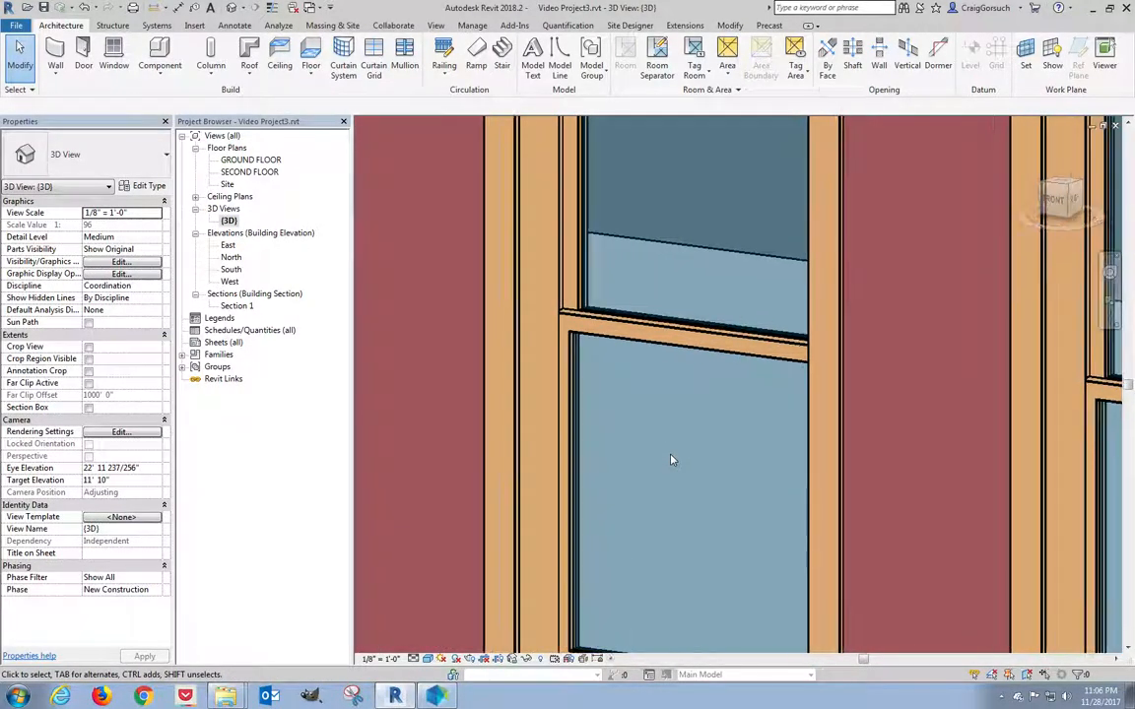
{"action": "scroll", "coordinate": [671, 460], "scroll_direction": "down", "scroll_amount": 4}
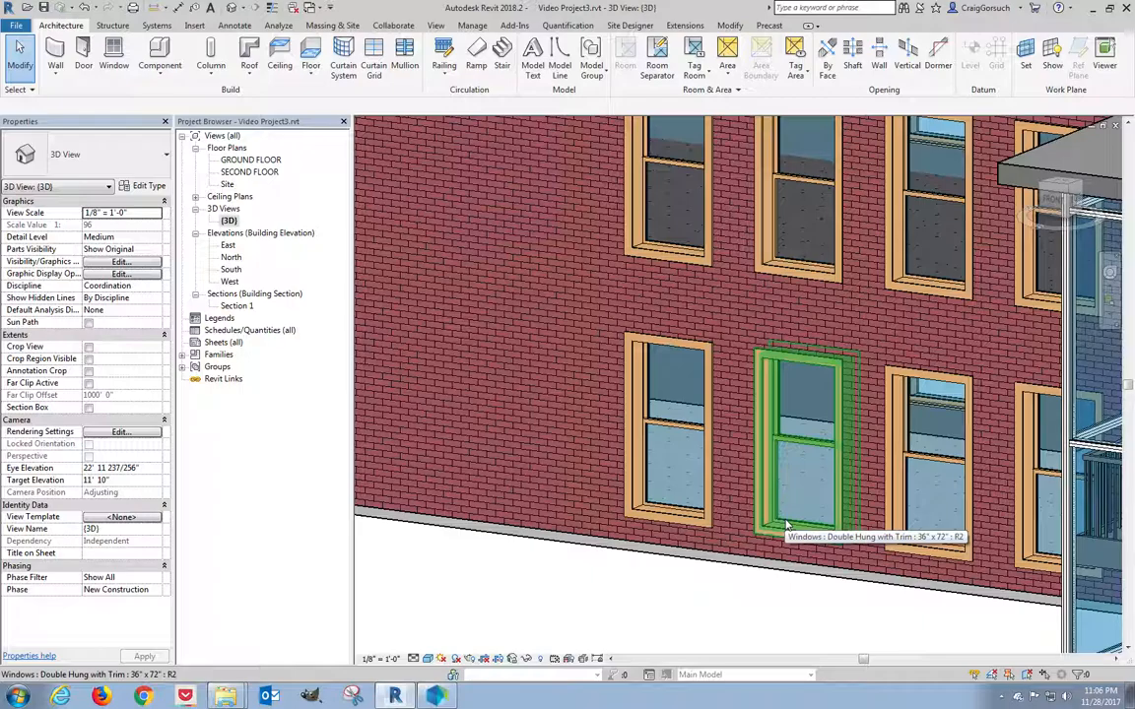
{"action": "middle_click_drag", "start_coordinate": [788, 528], "coordinate": [635, 481]}
{"action": "double_click", "coordinate": [251, 160]}
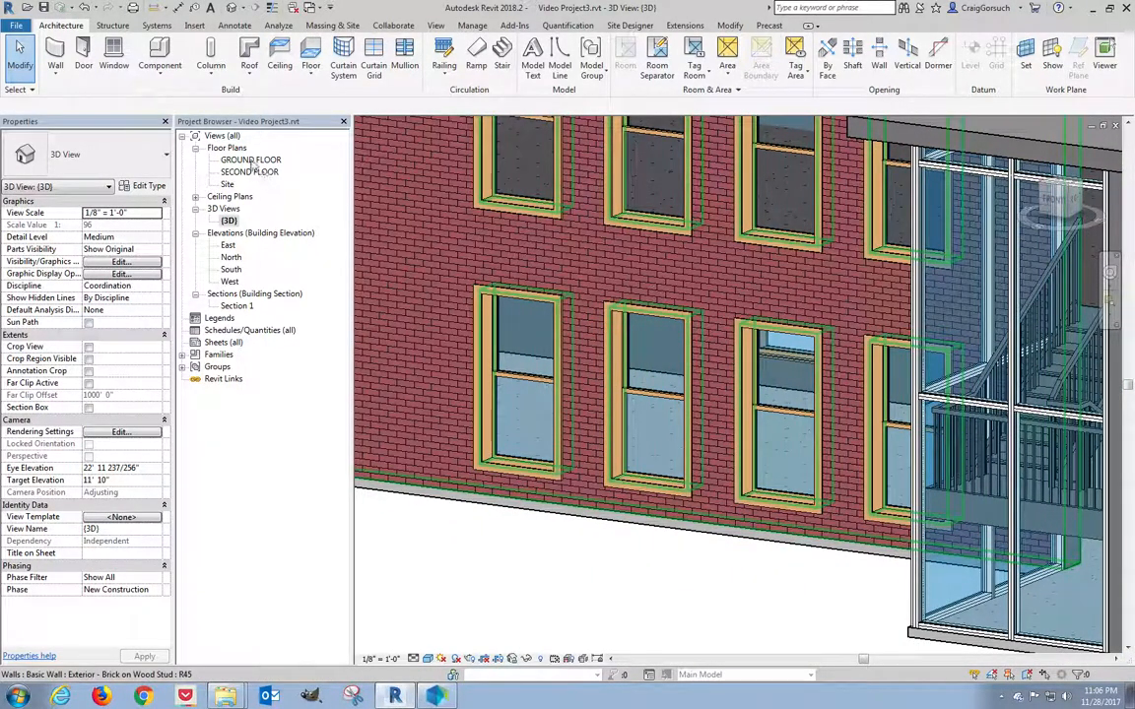
Flip a ground-floor double-hung window to face the other side with Spacebar.
{"action": "scroll", "coordinate": [568, 426], "scroll_direction": "up", "scroll_amount": 5}
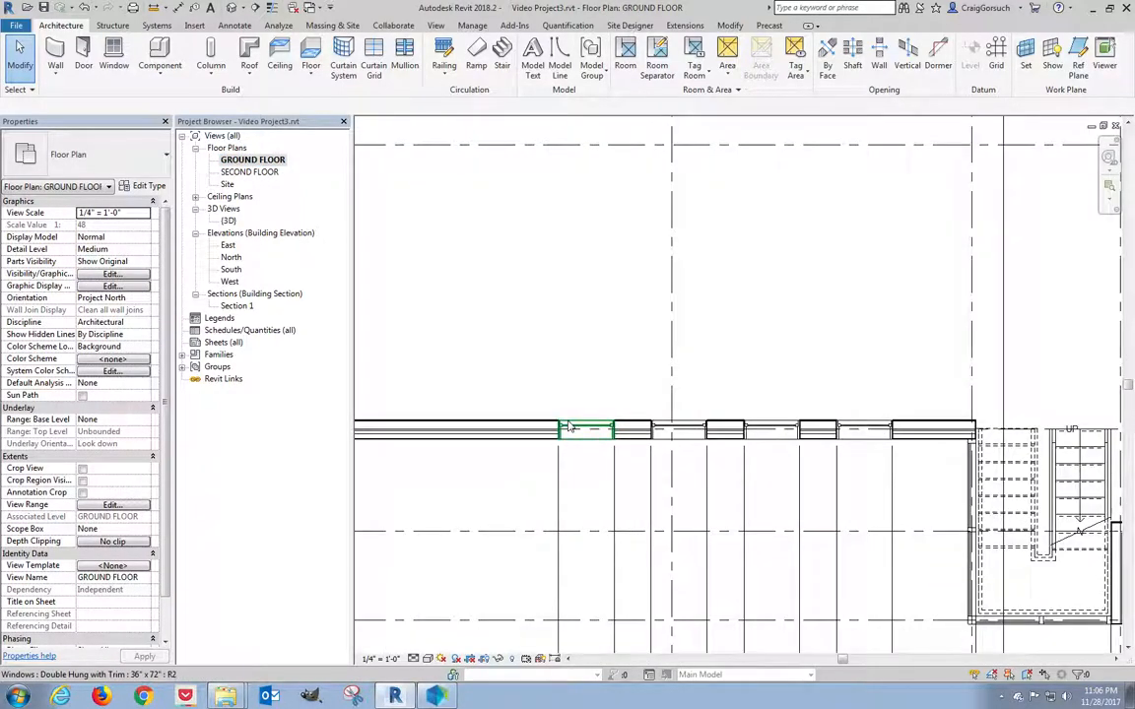
{"action": "left_click", "coordinate": [623, 438]}
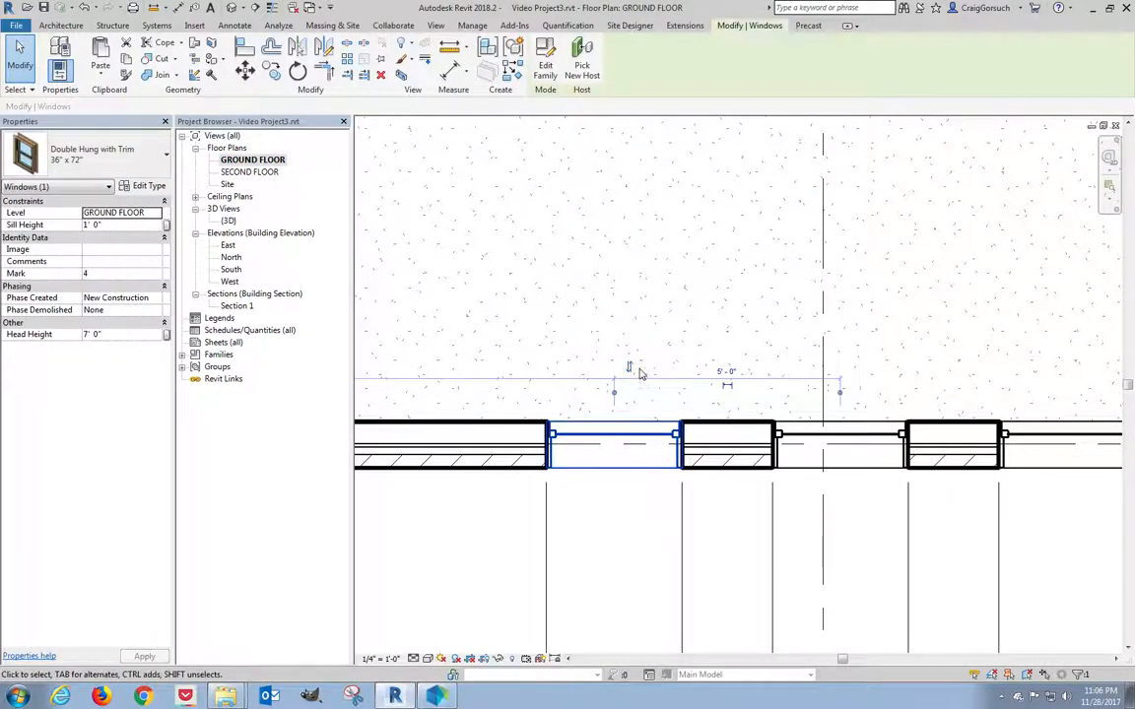
{"action": "key", "text": "space"}
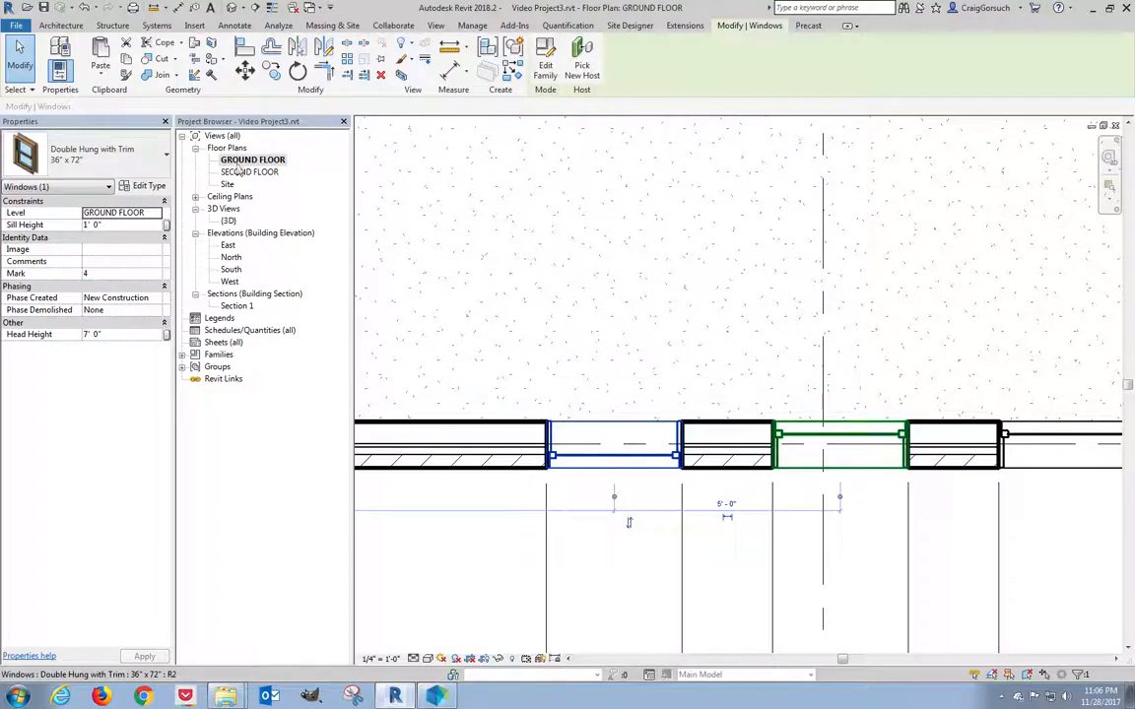
Check the flipped window in the {3D} view, then reopen the GROUND FLOOR plan.
{"action": "double_click", "coordinate": [228, 221]}
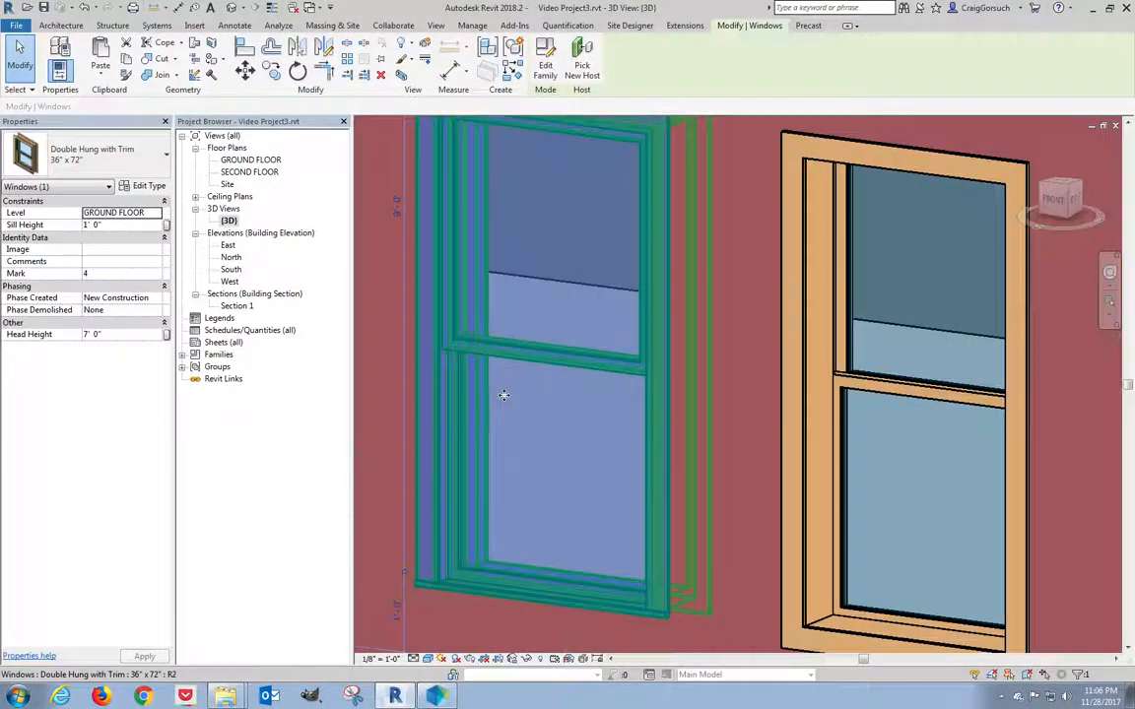
{"action": "left_click", "coordinate": [373, 455]}
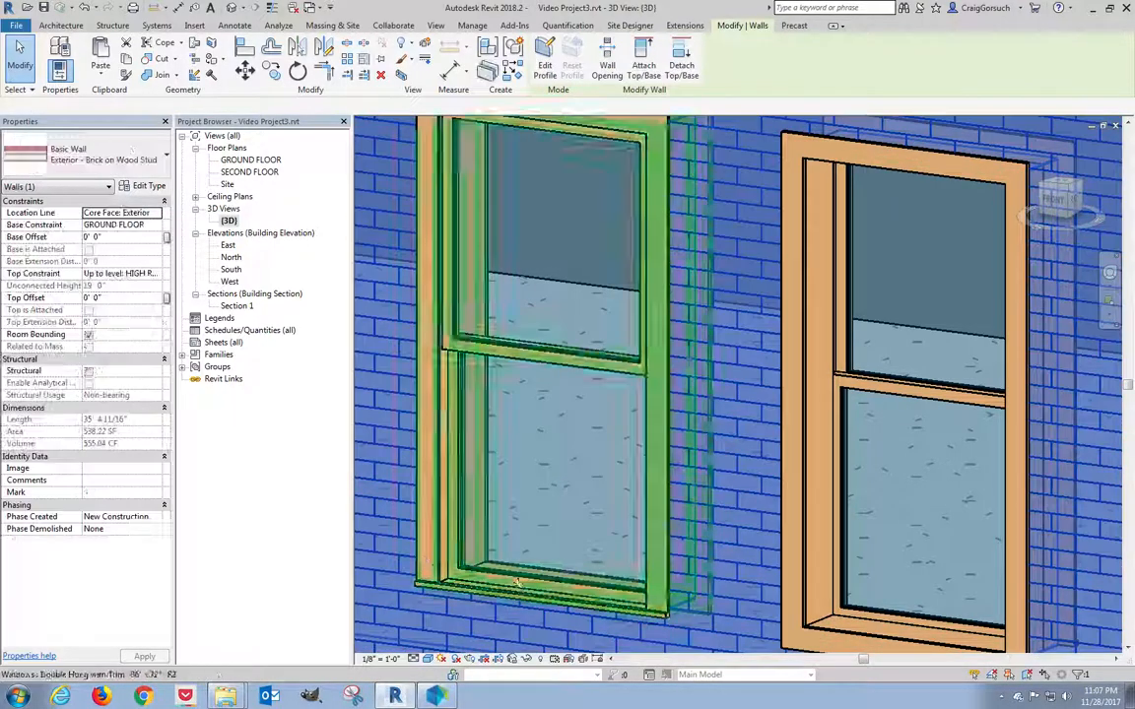
{"action": "key", "text": "Escape"}
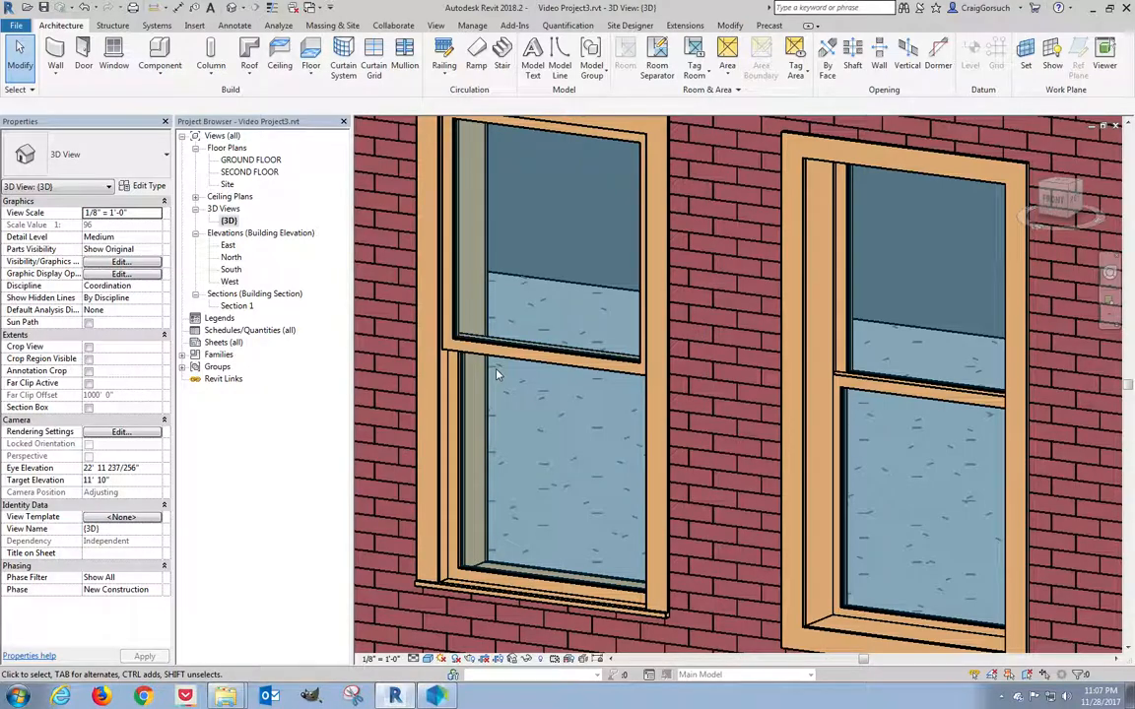
{"action": "left_click", "coordinate": [250, 161]}
{"action": "double_click", "coordinate": [250, 160]}
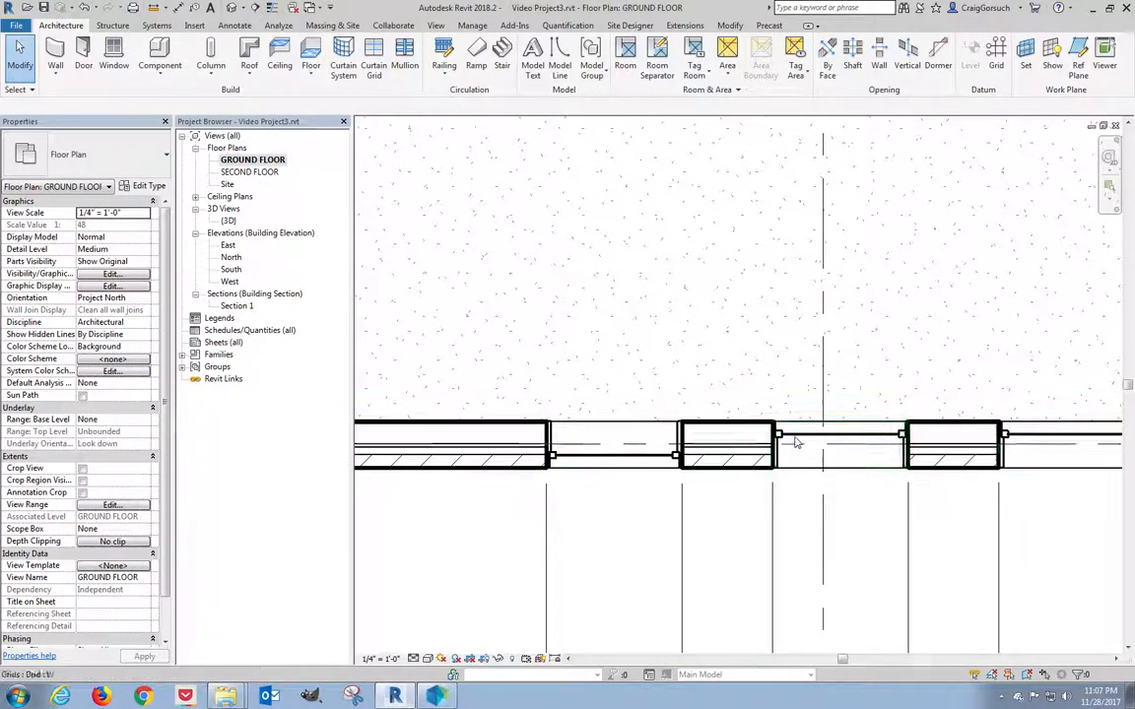
Flip the middle double-hung window and the one to its right to face outward.
{"action": "left_click", "coordinate": [798, 442]}
{"action": "middle_click_drag", "start_coordinate": [806, 515], "coordinate": [676, 482]}
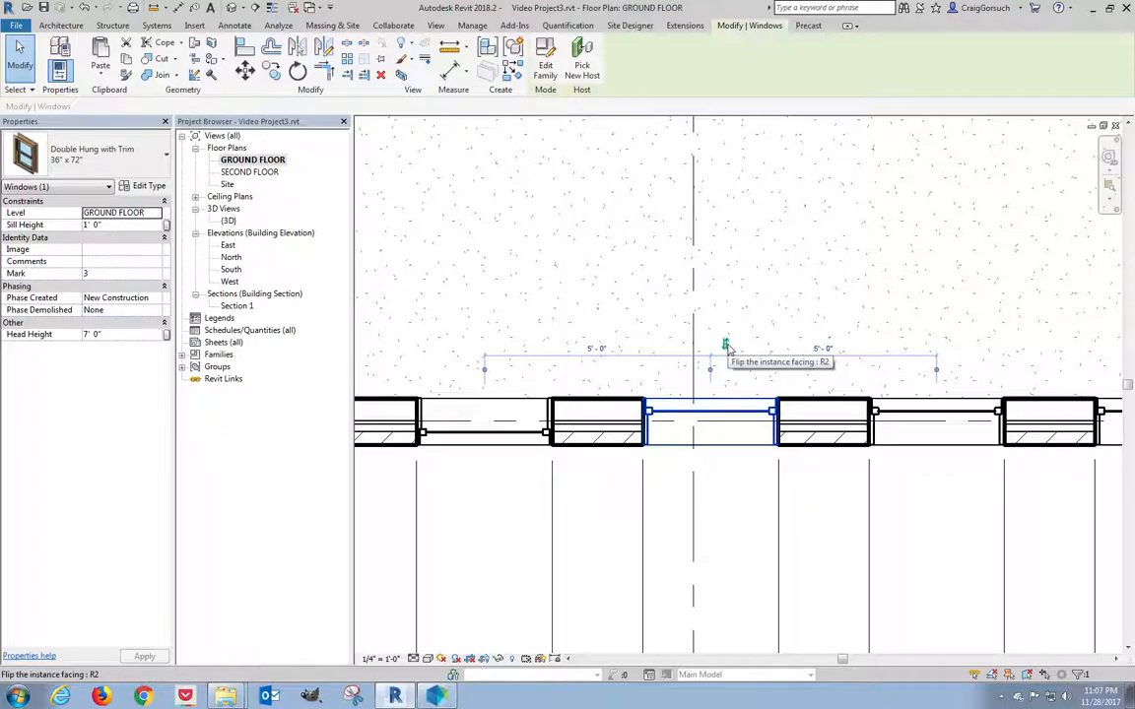
{"action": "left_click", "coordinate": [726, 345]}
{"action": "left_click", "coordinate": [915, 414]}
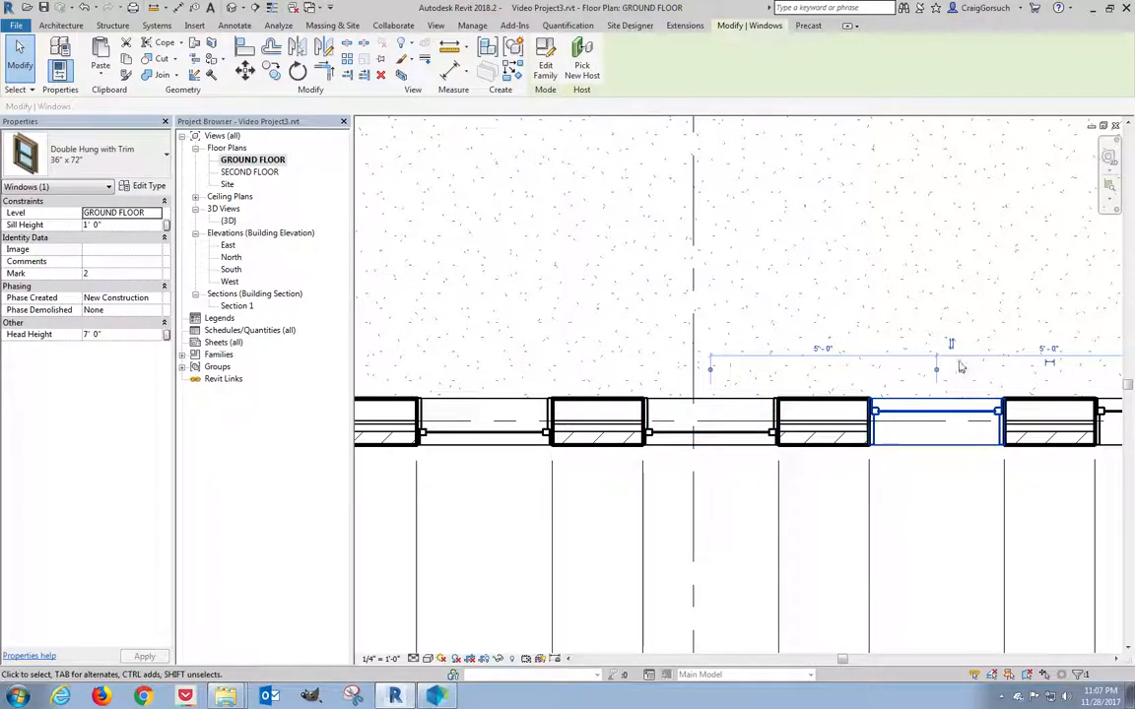
{"action": "left_click", "coordinate": [952, 345]}
{"action": "middle_click_drag", "start_coordinate": [922, 350], "coordinate": [494, 314]}
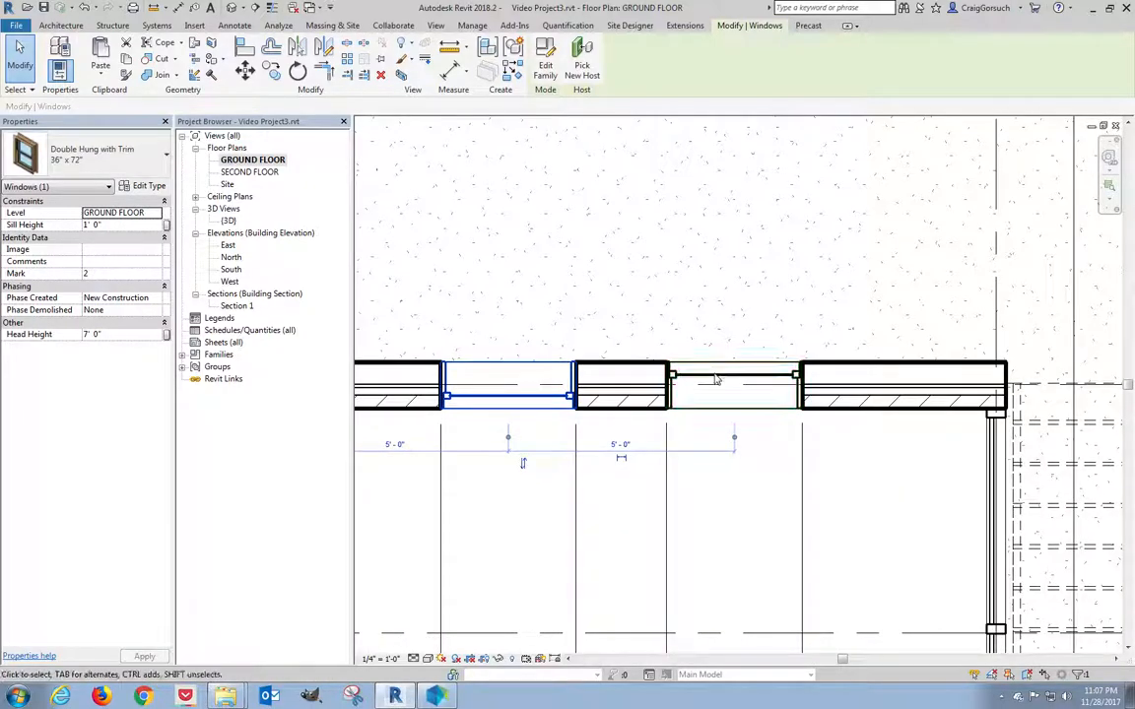
{"action": "left_click", "coordinate": [719, 380]}
Flip both 16" x 72" casement windows flanking the stair-side double door outward.
{"action": "middle_click_drag", "start_coordinate": [808, 342], "coordinate": [464, 304]}
{"action": "scroll", "coordinate": [461, 301], "scroll_direction": "down", "scroll_amount": 4}
{"action": "middle_click_drag", "start_coordinate": [773, 356], "coordinate": [552, 382]}
{"action": "scroll", "coordinate": [551, 438], "scroll_direction": "up", "scroll_amount": 1}
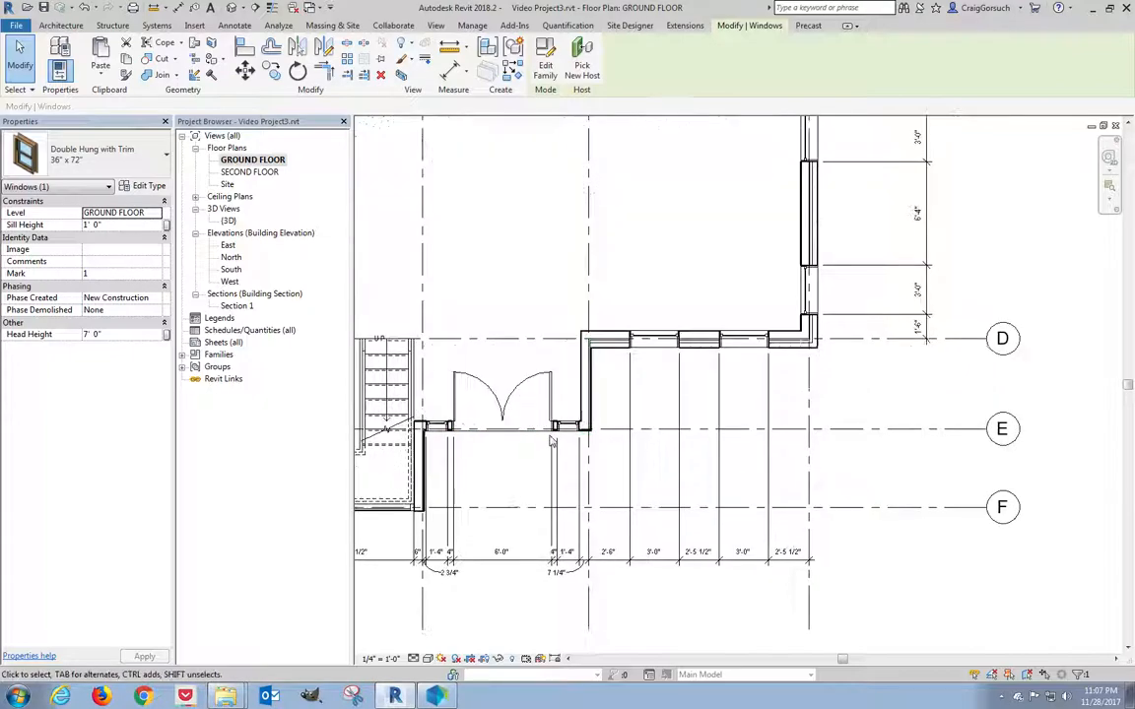
{"action": "scroll", "coordinate": [553, 441], "scroll_direction": "up", "scroll_amount": 3}
{"action": "left_click", "coordinate": [599, 404]}
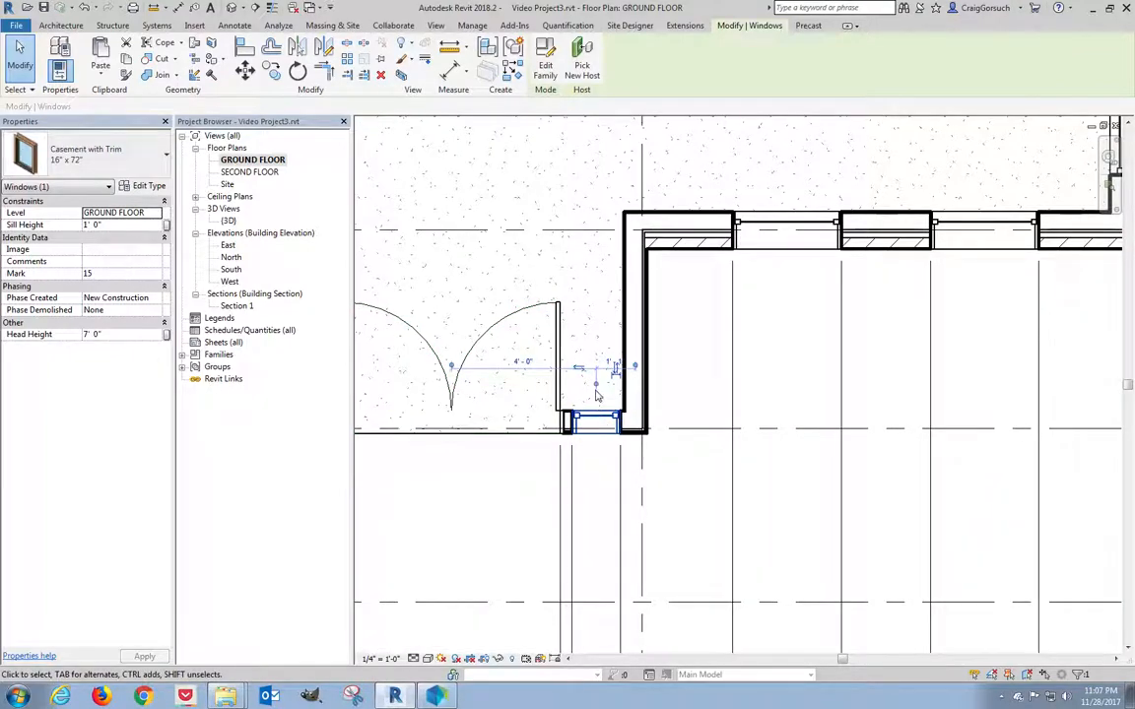
{"action": "middle_click_drag", "start_coordinate": [583, 372], "coordinate": [789, 380]}
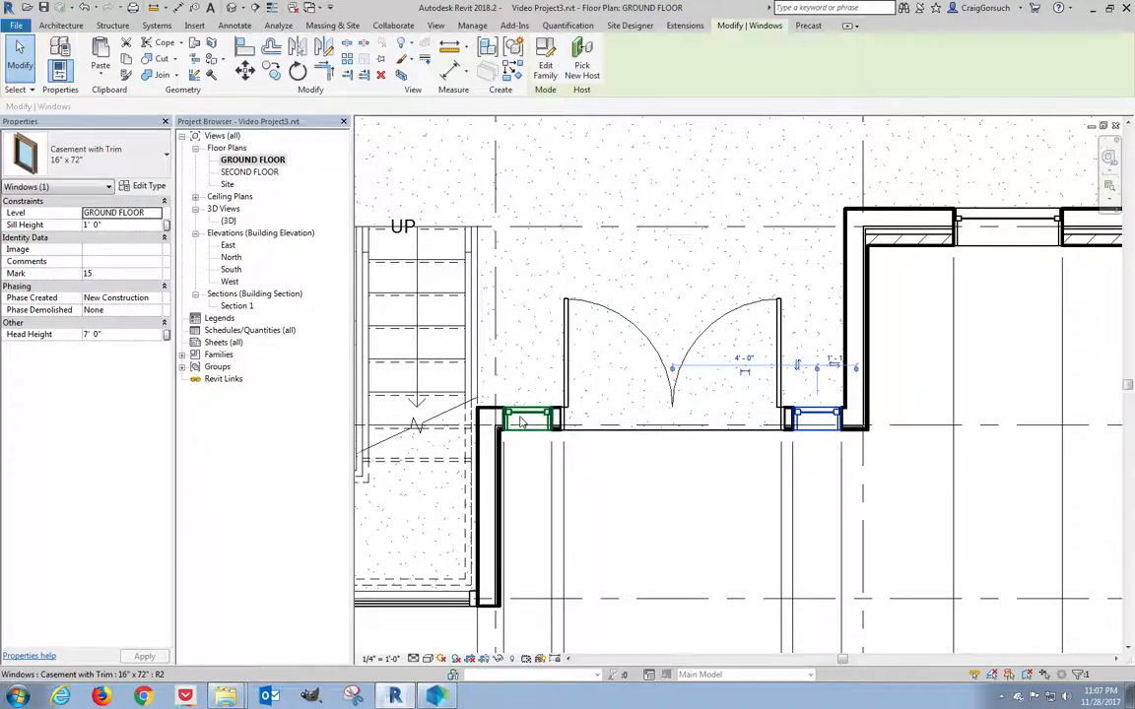
{"action": "left_click", "coordinate": [528, 404]}
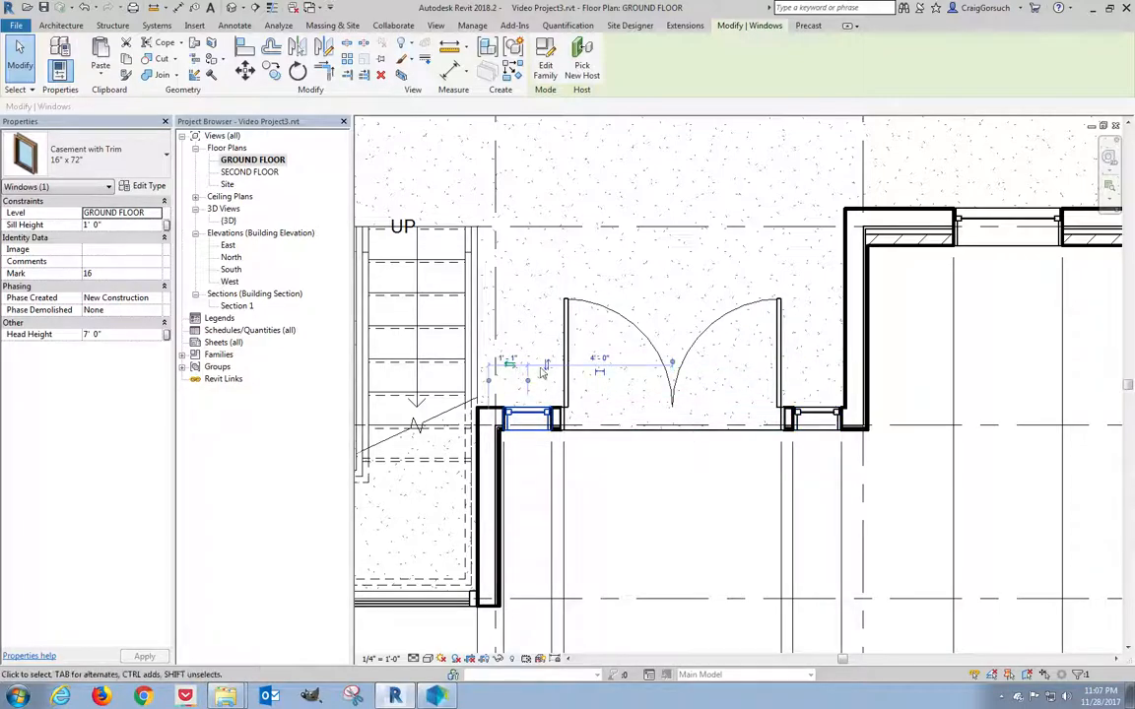
{"action": "left_click", "coordinate": [548, 369]}
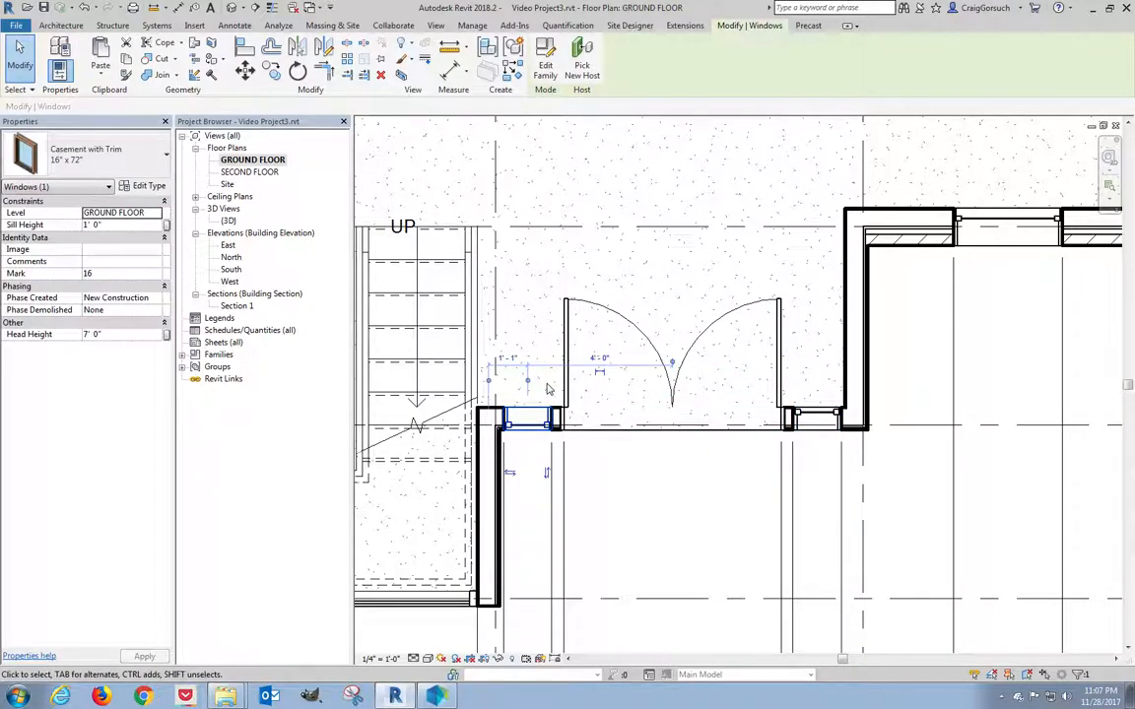
{"action": "left_click", "coordinate": [817, 418]}
{"action": "left_click", "coordinate": [800, 370]}
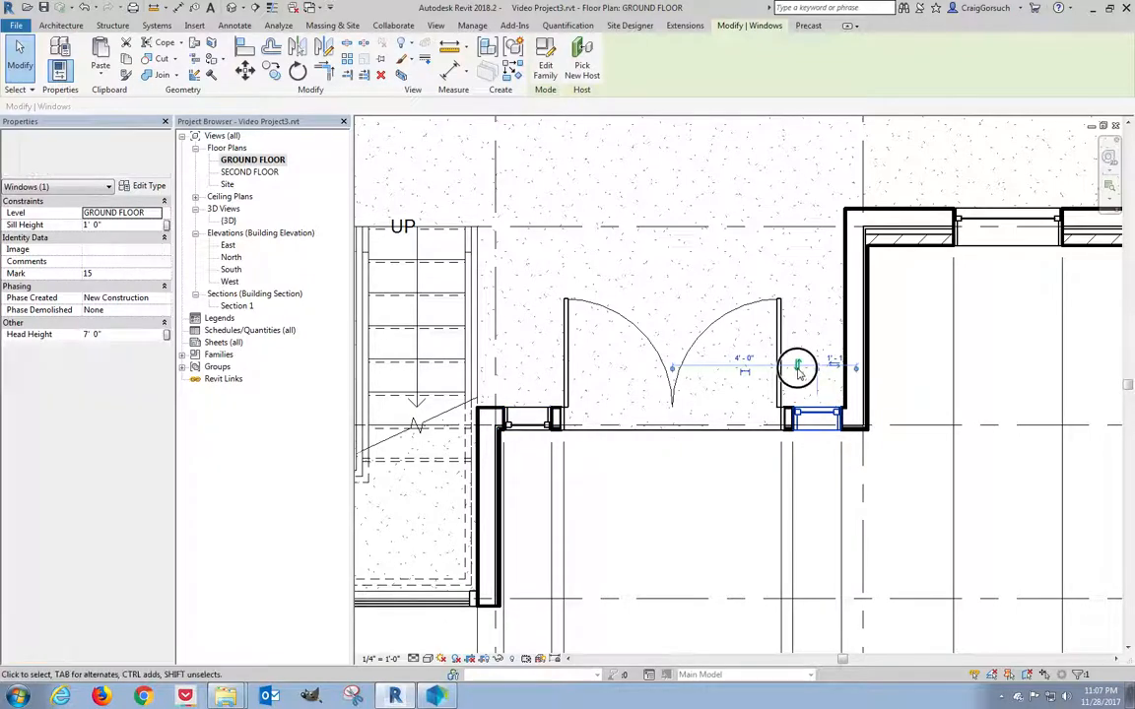
{"action": "middle_click_drag", "start_coordinate": [798, 380], "coordinate": [640, 494]}
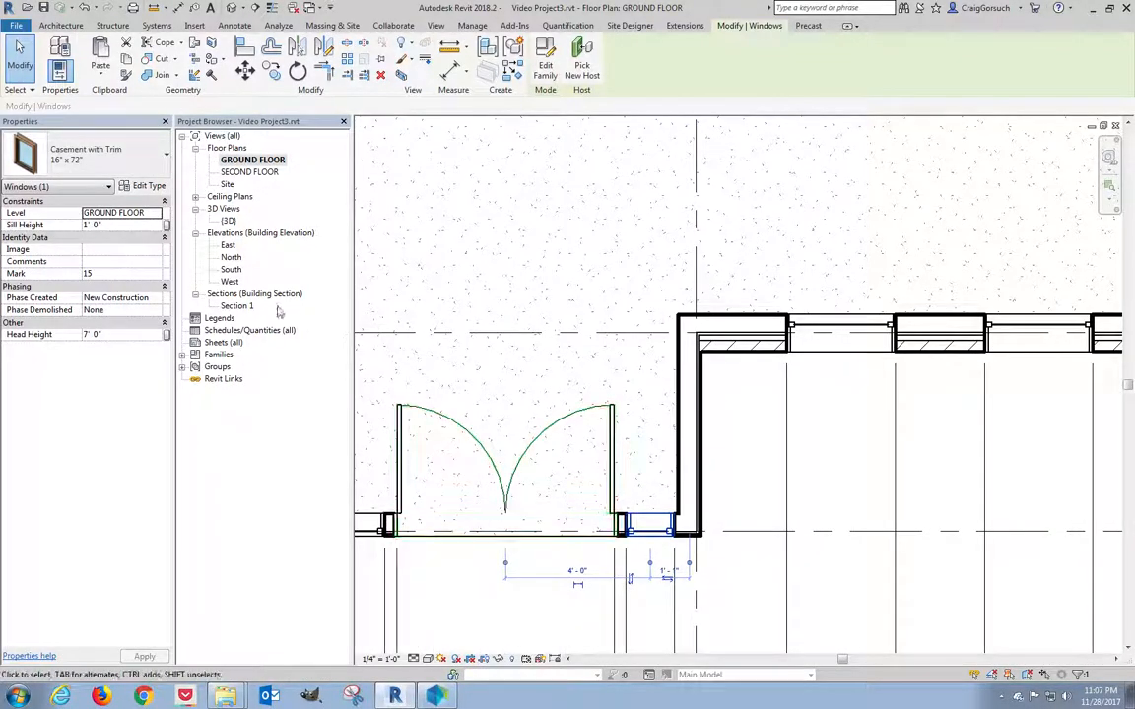
In the {3D} view, orbit to the entrance double door to check both flipped casement windows, then deselect.
{"action": "double_click", "coordinate": [227, 221]}
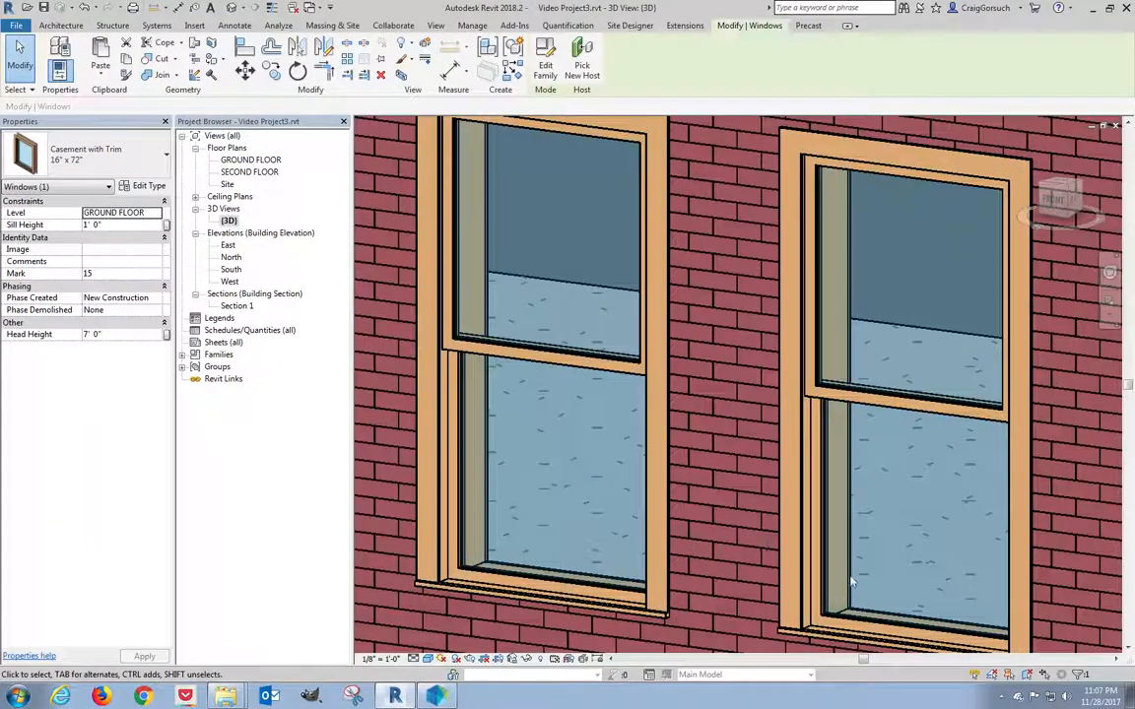
{"action": "scroll", "coordinate": [685, 461], "scroll_direction": "down", "scroll_amount": 5}
{"action": "scroll", "coordinate": [685, 461], "scroll_direction": "down", "scroll_amount": 2}
{"action": "middle_click_drag", "start_coordinate": [685, 461], "coordinate": [779, 552], "text": "shift"}
{"action": "scroll", "coordinate": [801, 580], "scroll_direction": "up", "scroll_amount": 4}
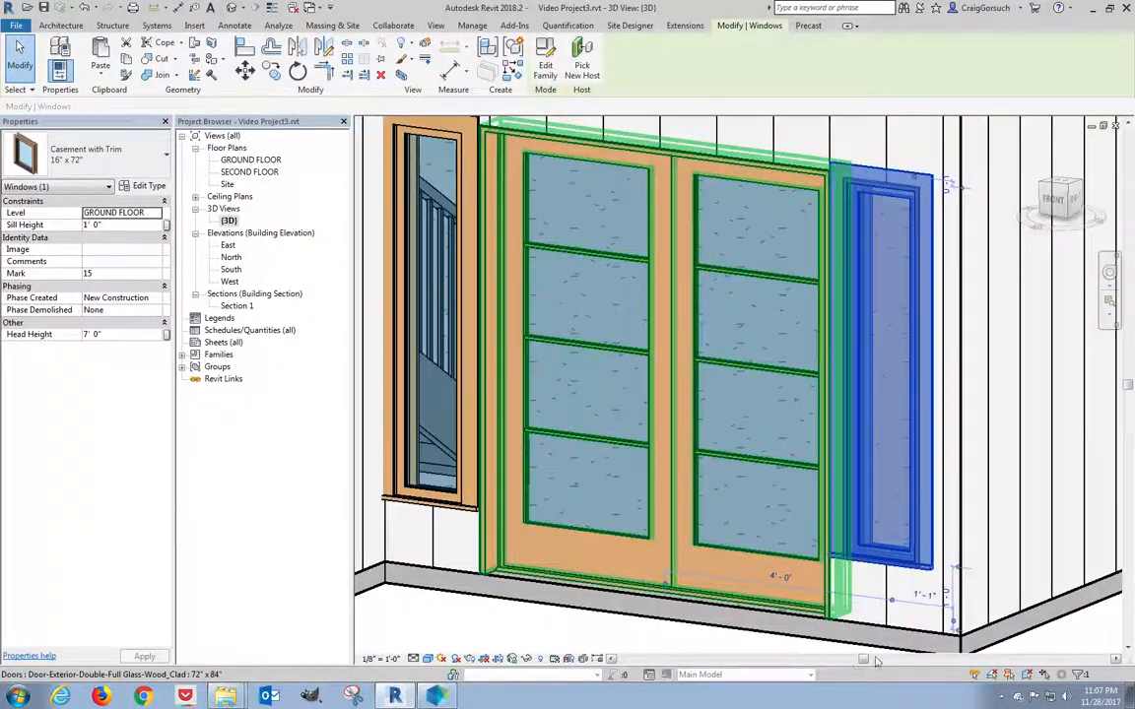
{"action": "left_click", "coordinate": [739, 648]}
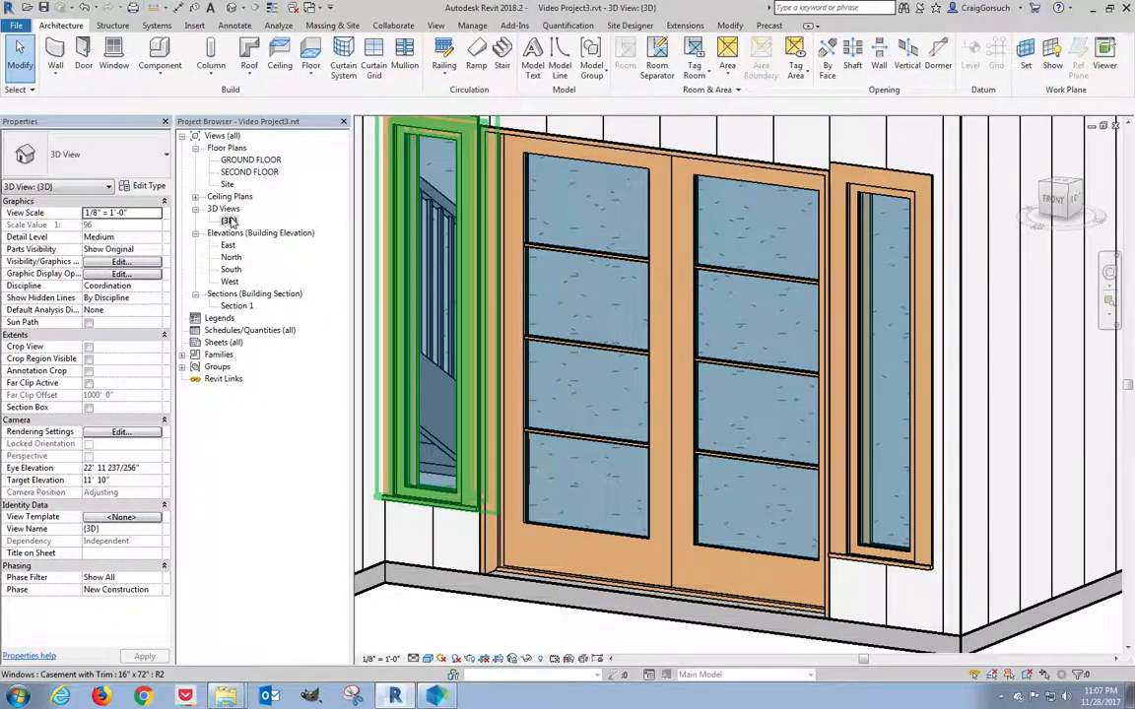
{"action": "double_click", "coordinate": [250, 161]}
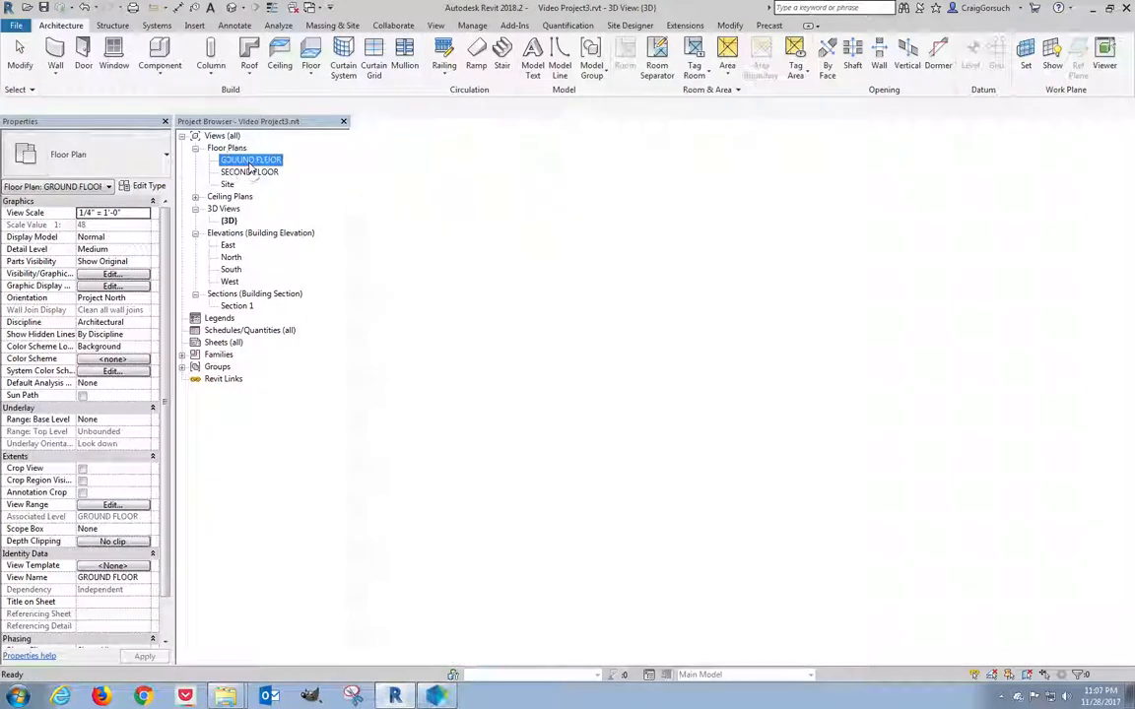
{"action": "middle_click_drag", "start_coordinate": [894, 425], "coordinate": [514, 499]}
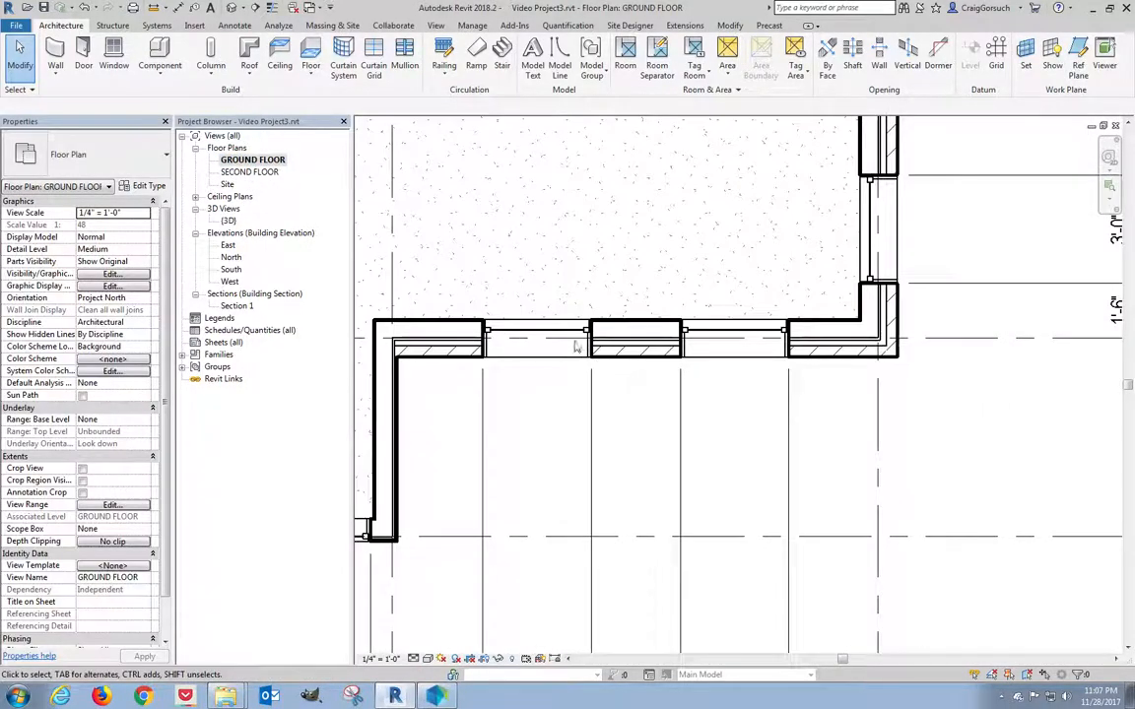
{"action": "left_click", "coordinate": [533, 333]}
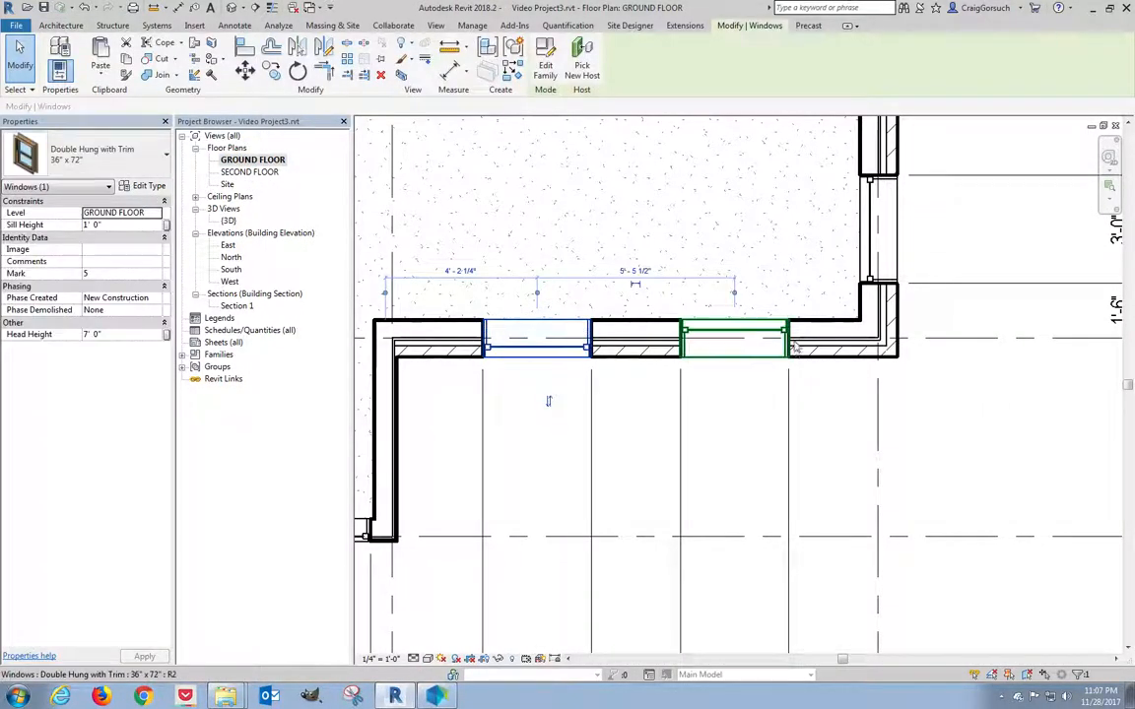
{"action": "left_click", "coordinate": [734, 338]}
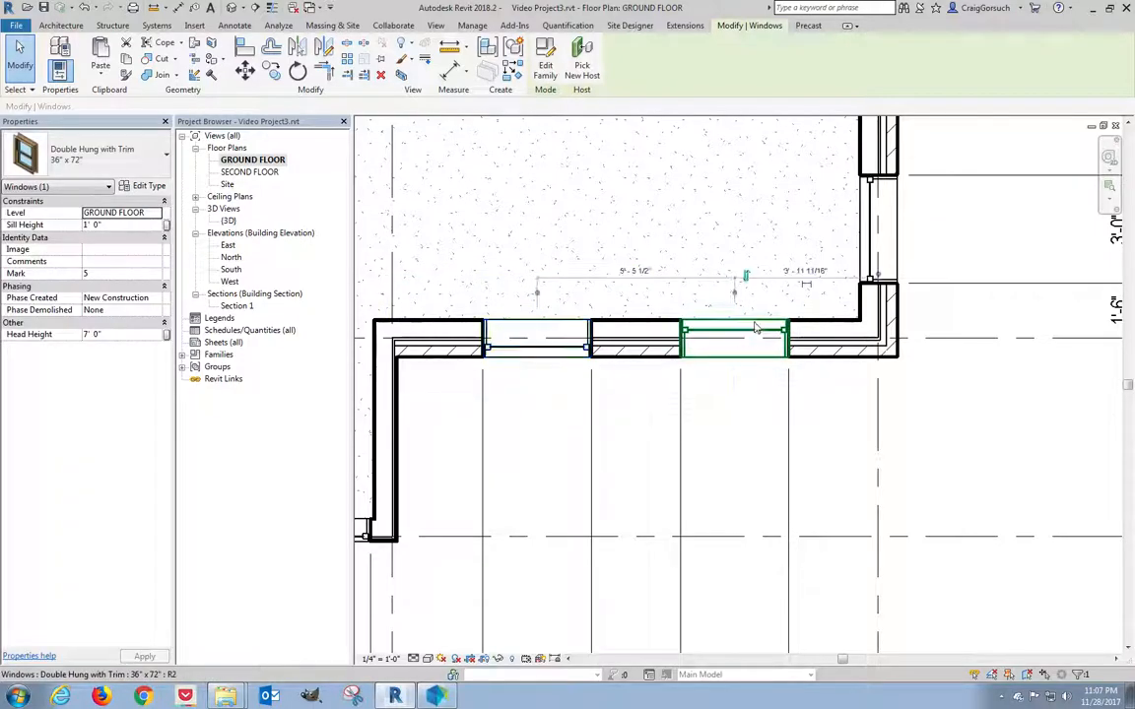
{"action": "left_click", "coordinate": [877, 228]}
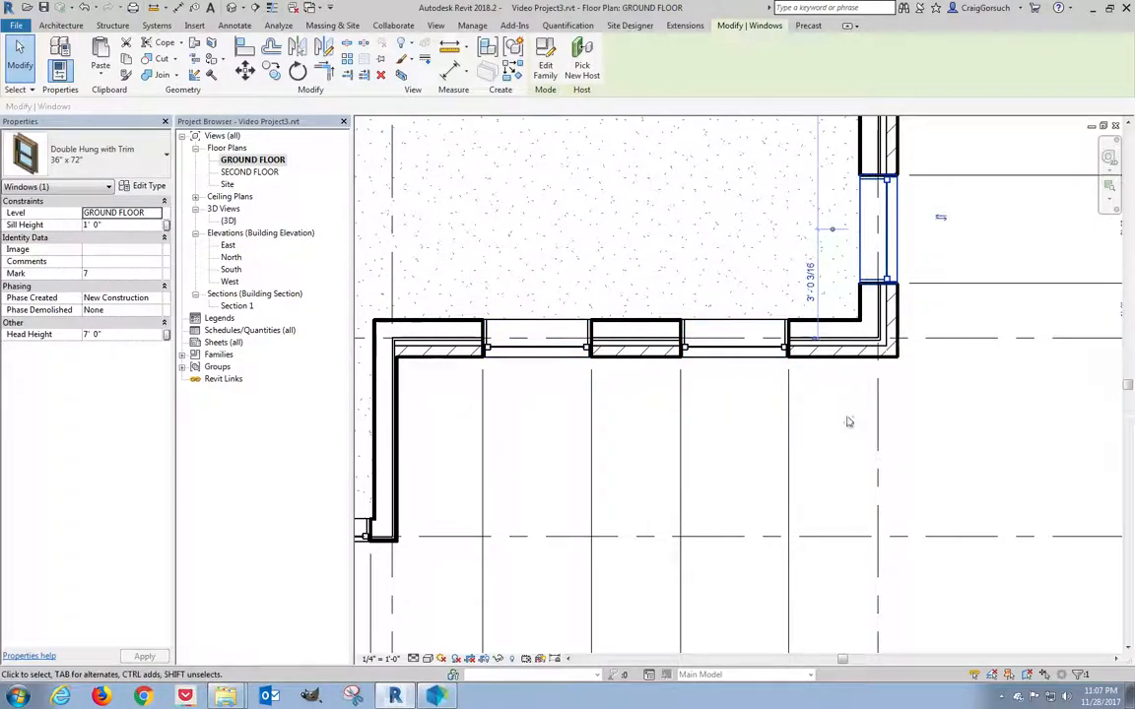
{"action": "scroll", "coordinate": [835, 460], "scroll_direction": "down", "scroll_amount": 4}
{"action": "scroll", "coordinate": [861, 461], "scroll_direction": "up", "scroll_amount": 8}
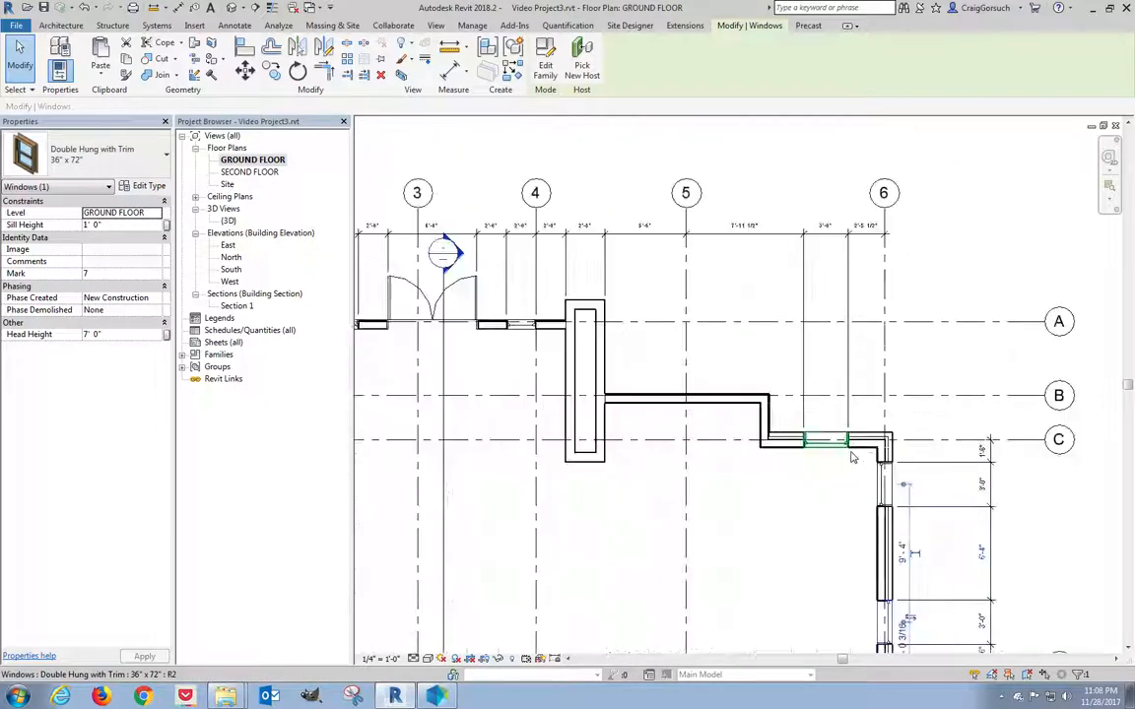
{"action": "left_click", "coordinate": [907, 512]}
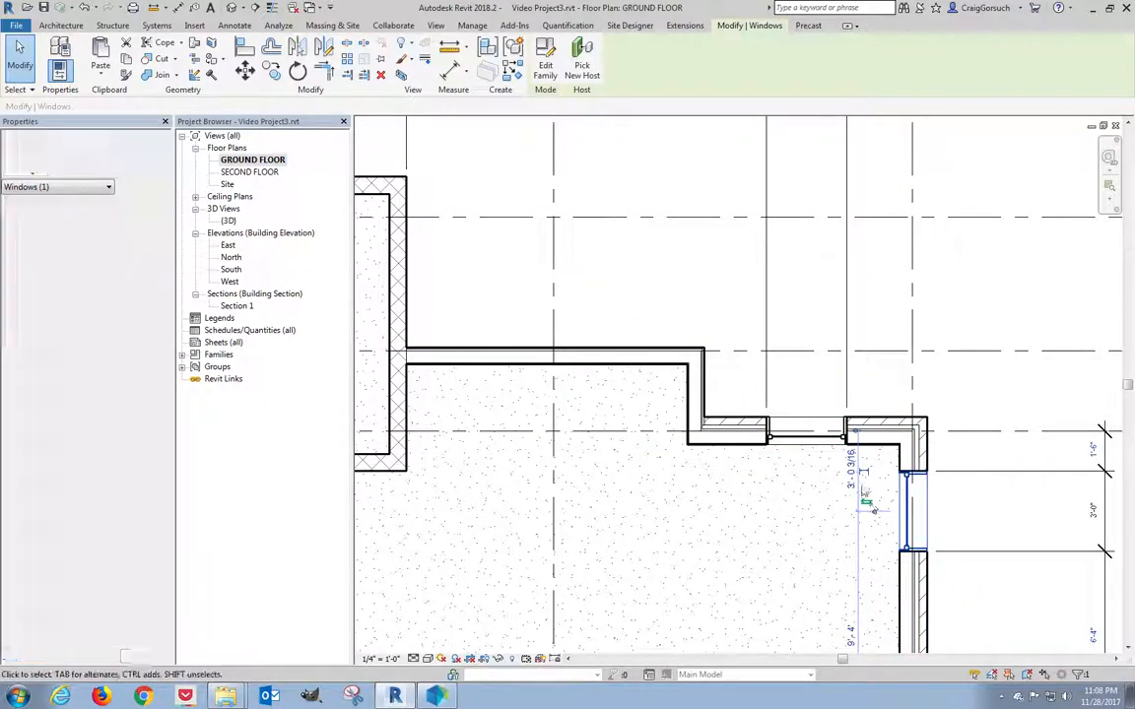
{"action": "left_click", "coordinate": [826, 438]}
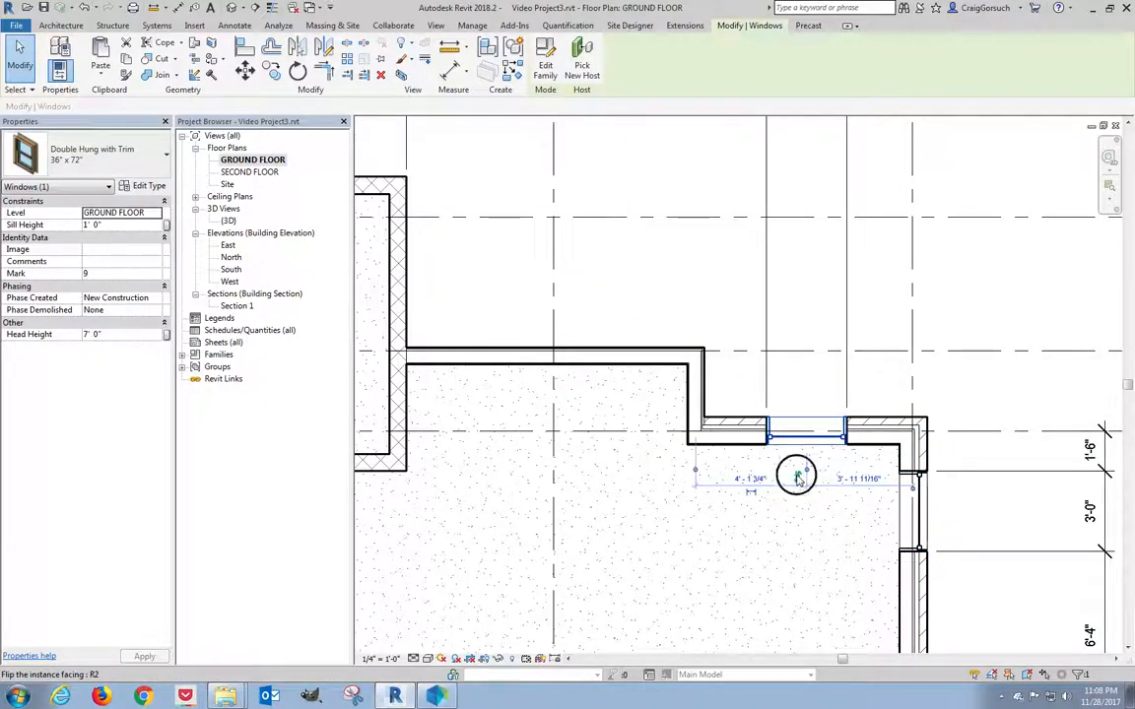
{"action": "scroll", "coordinate": [631, 487], "scroll_direction": "down", "scroll_amount": 3}
{"action": "scroll", "coordinate": [727, 524], "scroll_direction": "up", "scroll_amount": 3}
{"action": "left_click", "coordinate": [751, 294]}
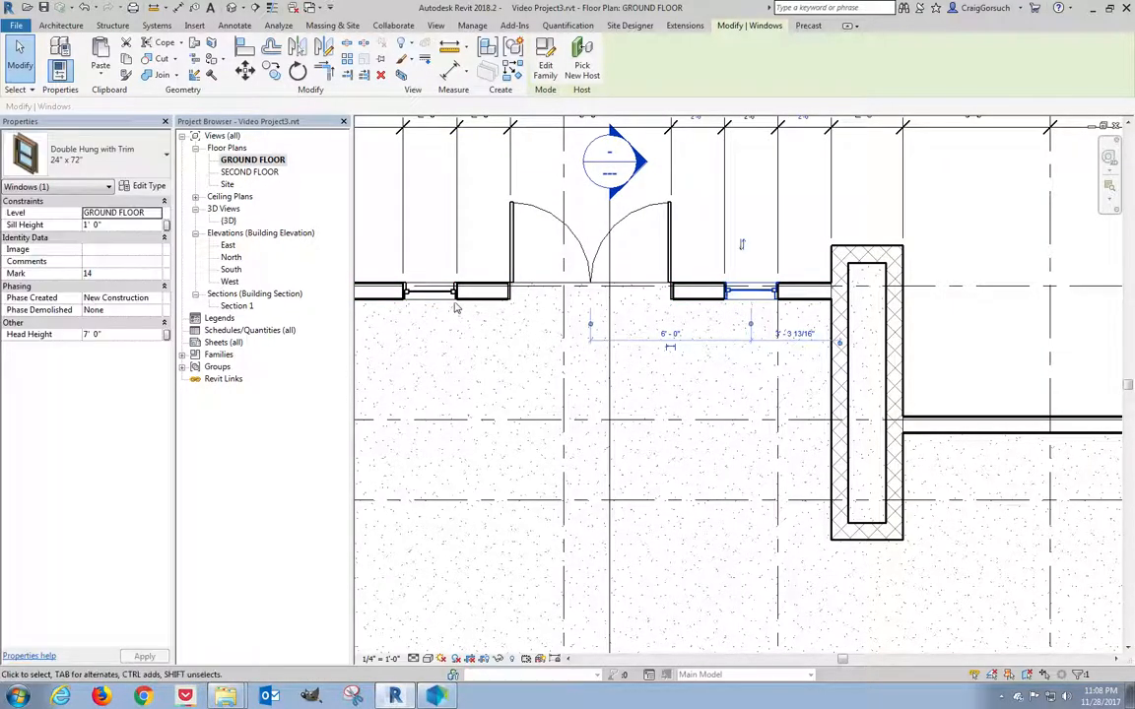
{"action": "left_click", "coordinate": [419, 291]}
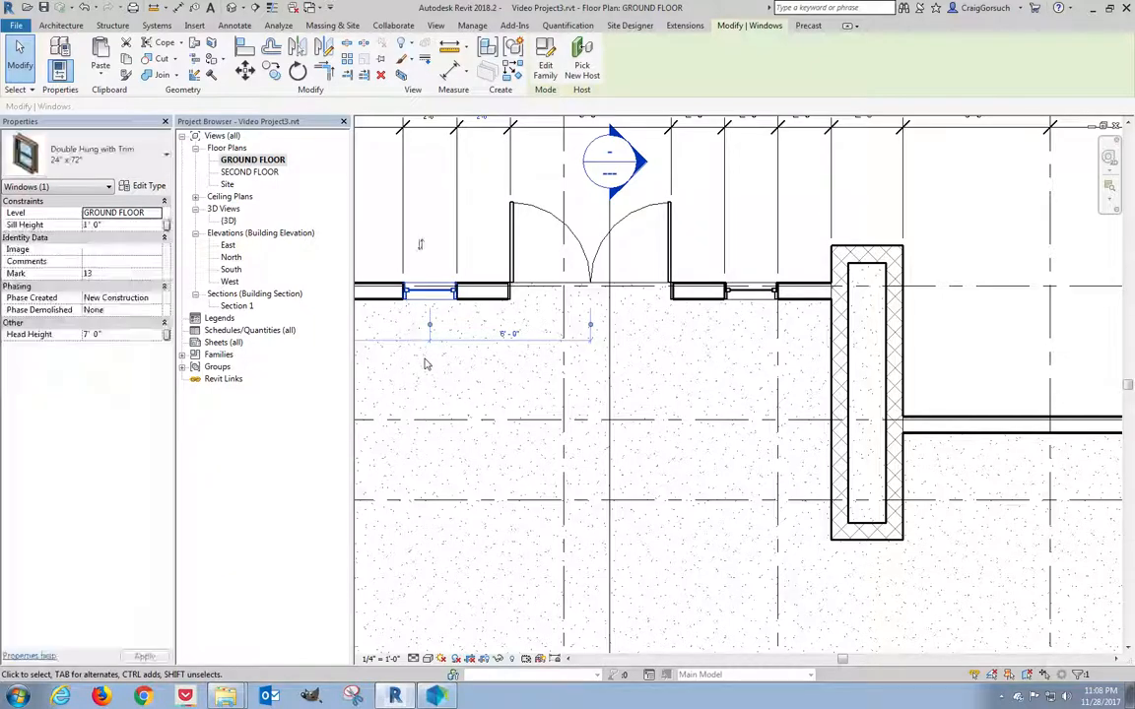
{"action": "middle_click_drag", "start_coordinate": [426, 365], "coordinate": [926, 419]}
{"action": "left_click", "coordinate": [754, 348]}
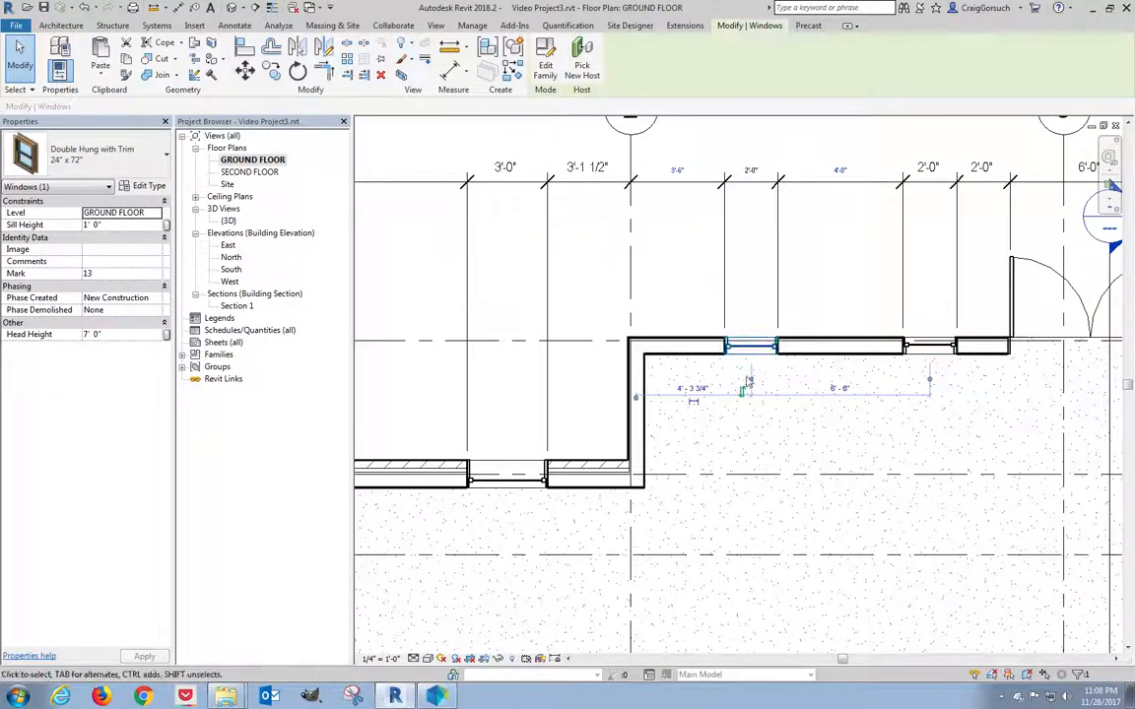
{"action": "left_click", "coordinate": [505, 477]}
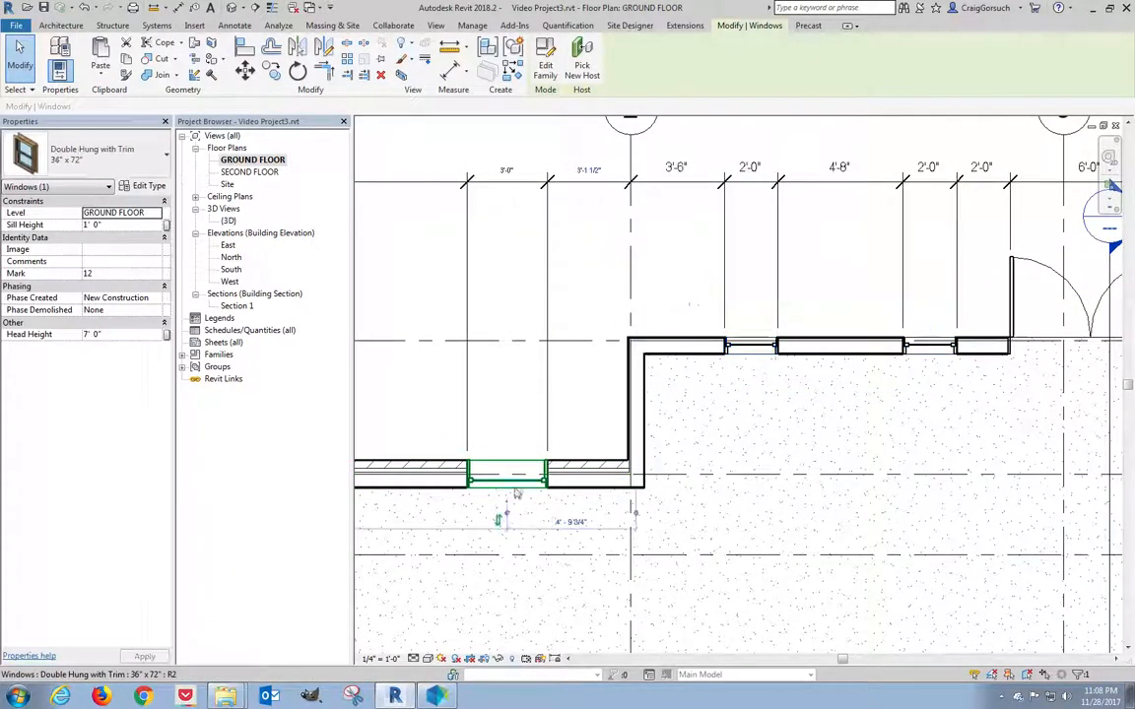
{"action": "middle_click_drag", "start_coordinate": [501, 522], "coordinate": [960, 501]}
{"action": "middle_click_drag", "start_coordinate": [751, 345], "coordinate": [803, 74]}
{"action": "left_click", "coordinate": [663, 433]}
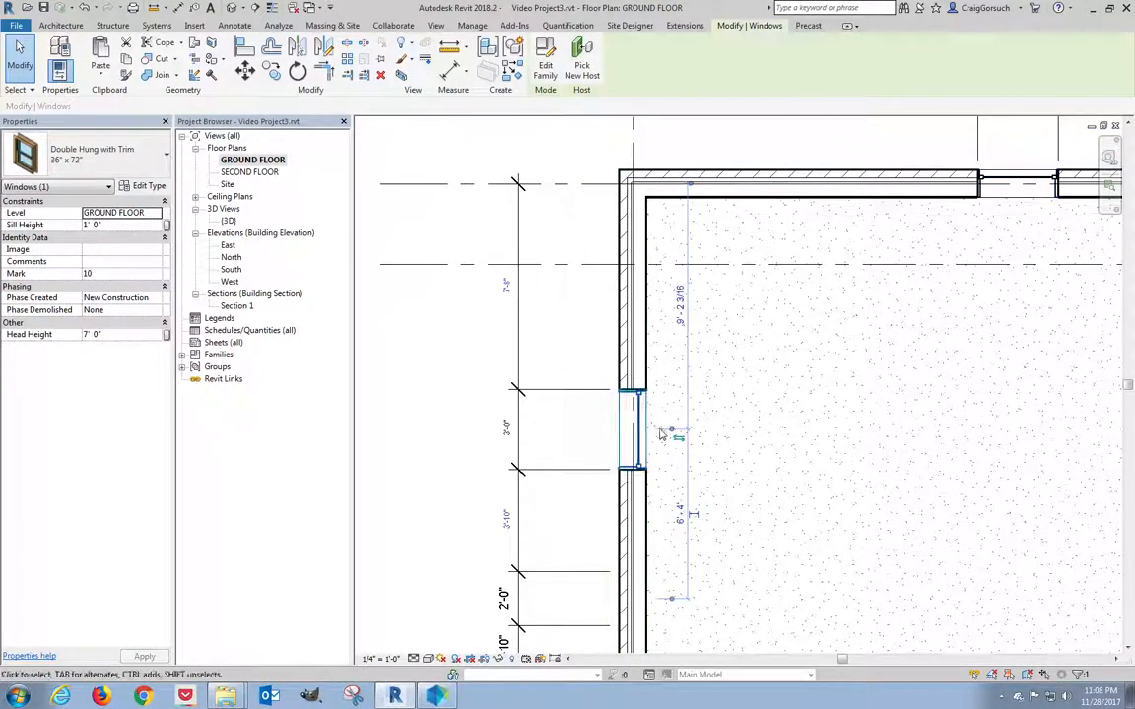
{"action": "middle_click_drag", "start_coordinate": [679, 452], "coordinate": [660, 294]}
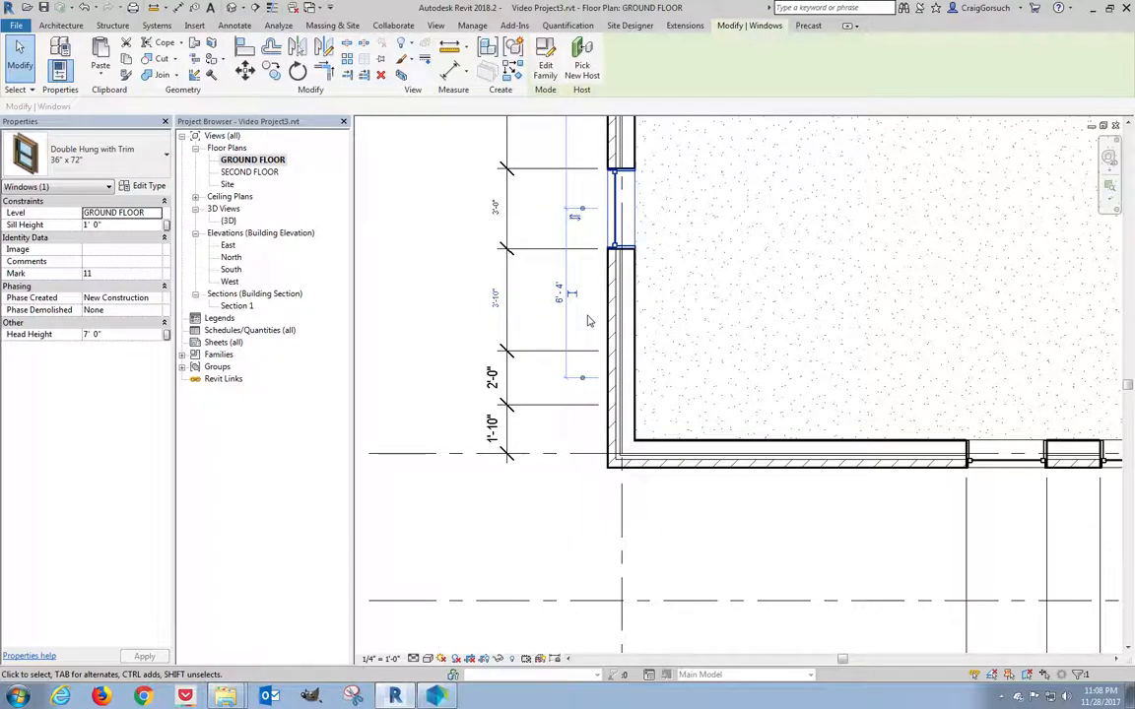
{"action": "left_click", "coordinate": [702, 444]}
{"action": "left_click", "coordinate": [643, 370]}
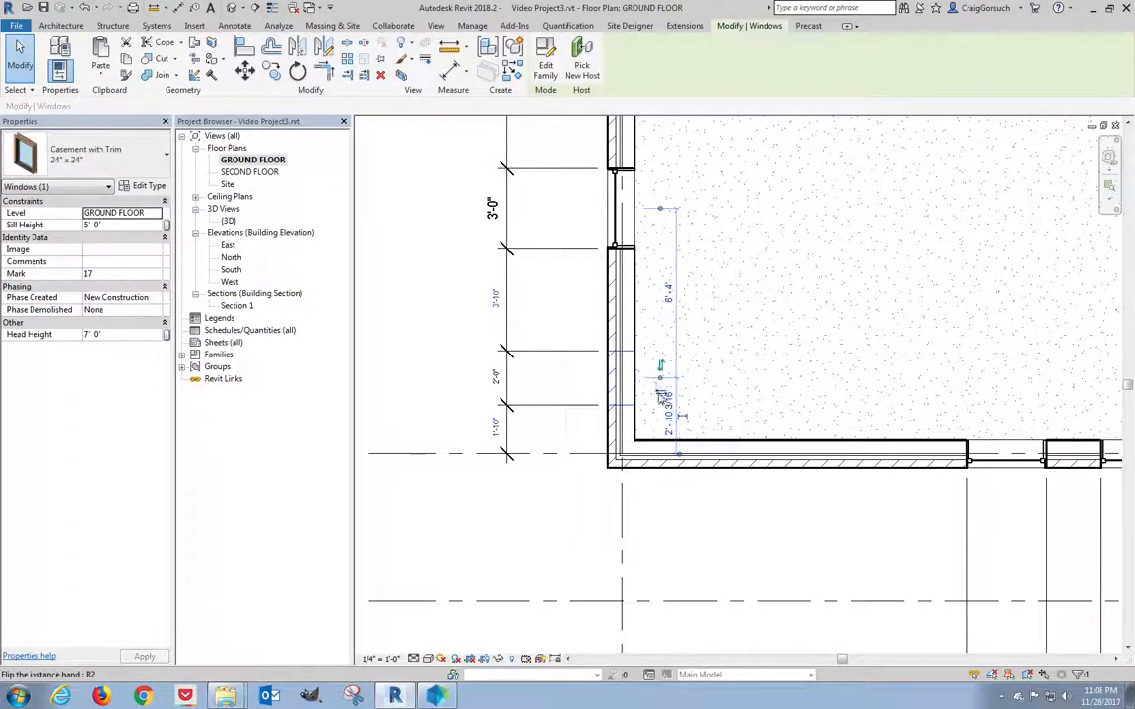
{"action": "left_click", "coordinate": [559, 381]}
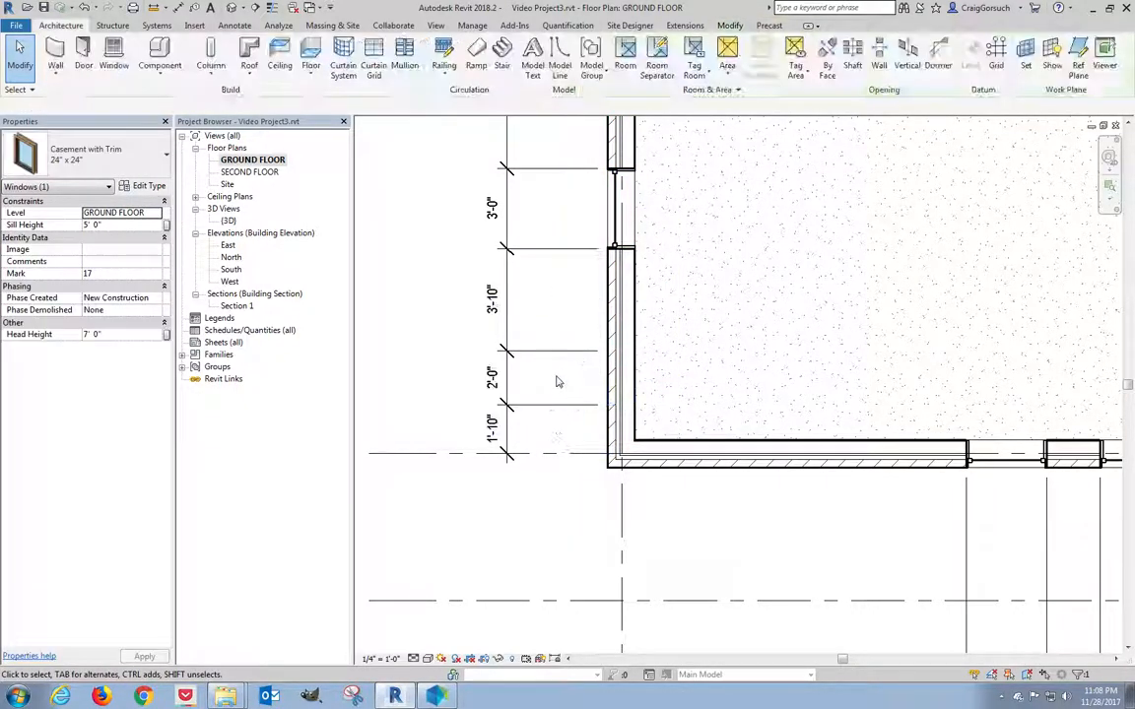
Filter the SECOND FLOOR plan to its 17 windows, delete them, then return to GROUND FLOOR.
{"action": "double_click", "coordinate": [242, 173]}
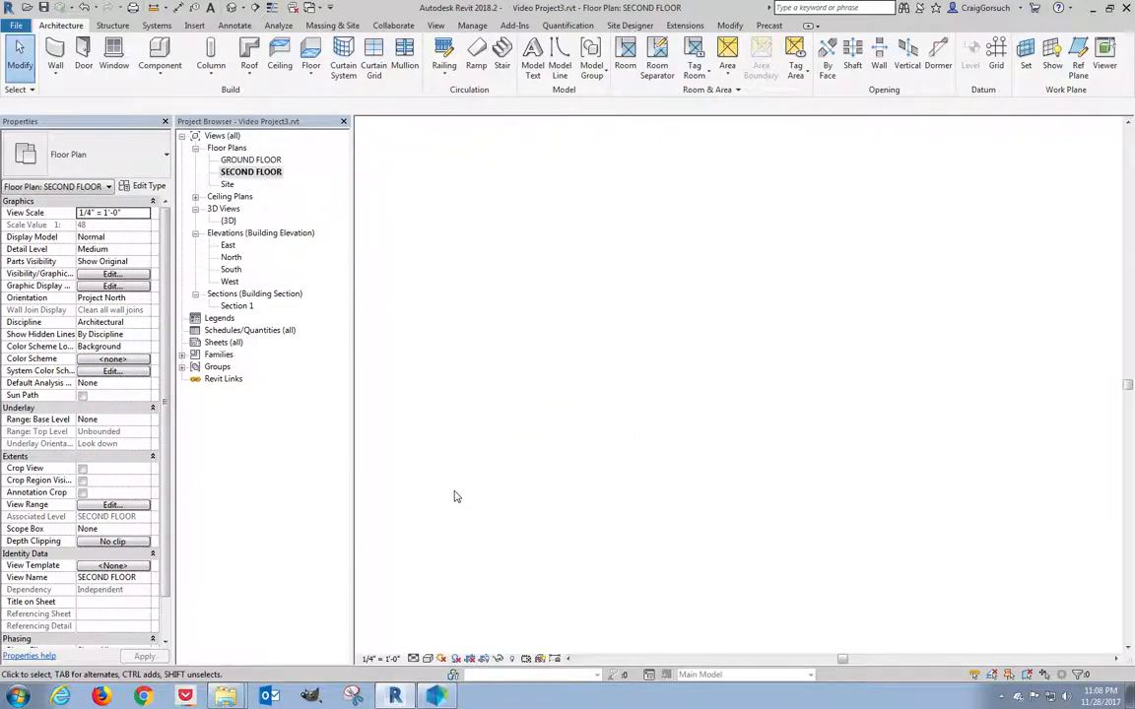
{"action": "scroll", "coordinate": [480, 502], "scroll_direction": "down", "scroll_amount": 2}
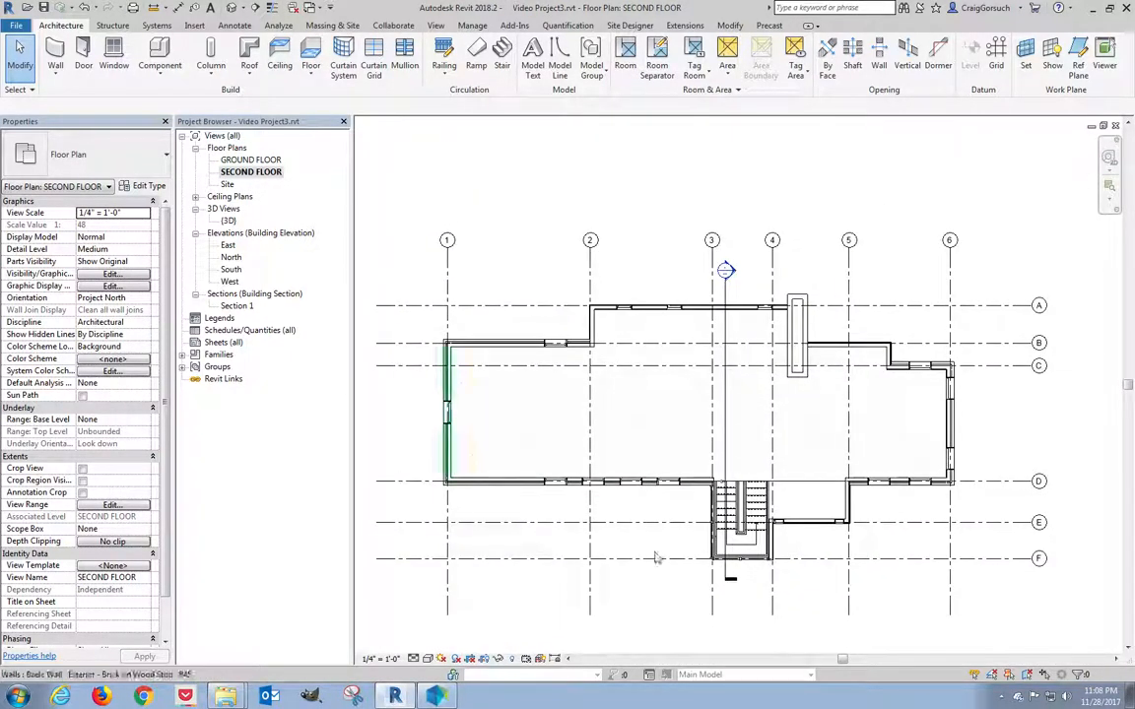
{"action": "left_click_drag", "start_coordinate": [411, 280], "coordinate": [973, 572]}
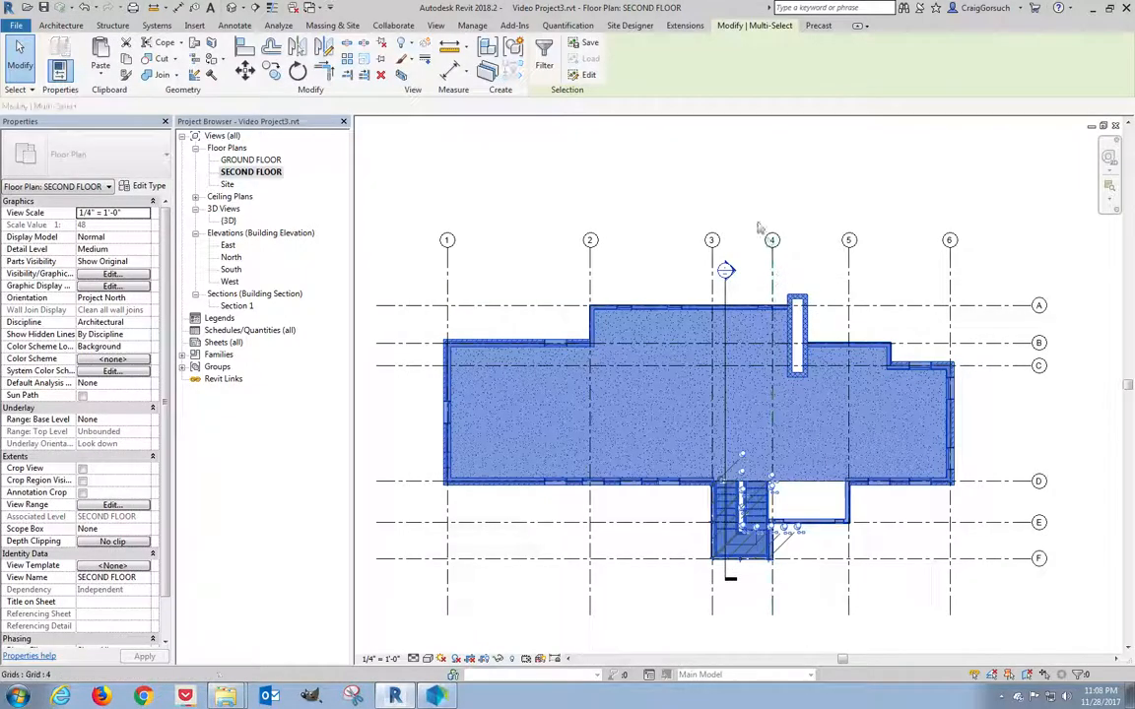
{"action": "left_click", "coordinate": [544, 57]}
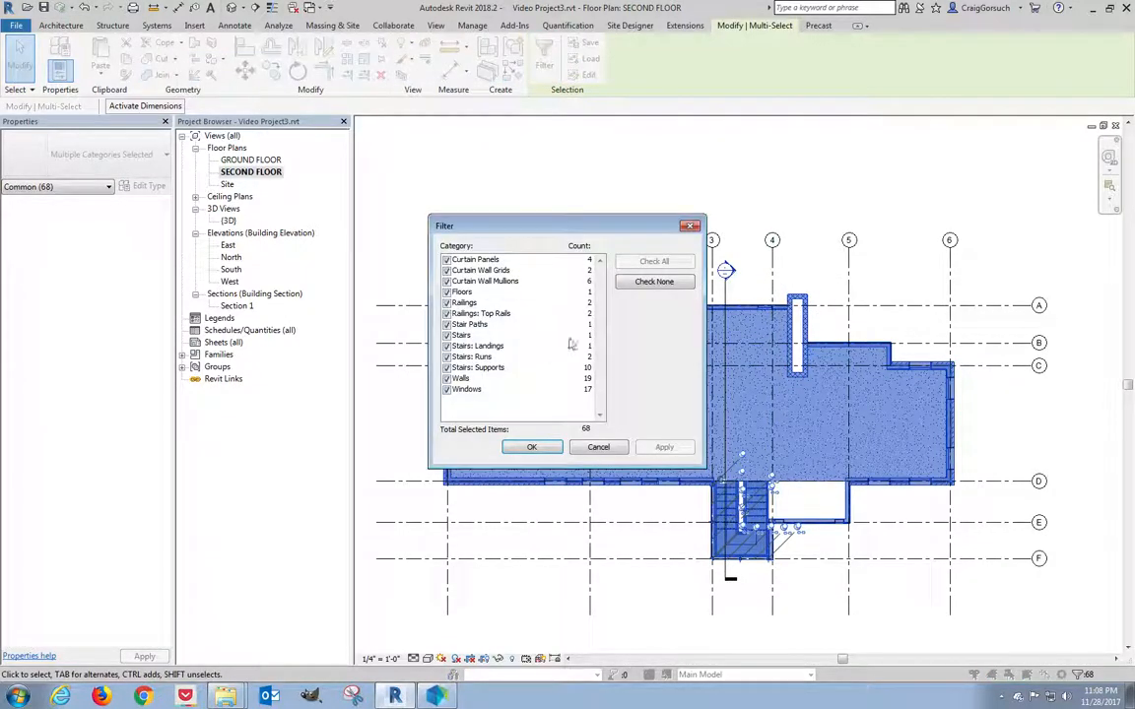
{"action": "left_click", "coordinate": [655, 282]}
{"action": "left_click", "coordinate": [446, 390]}
{"action": "left_click", "coordinate": [531, 447]}
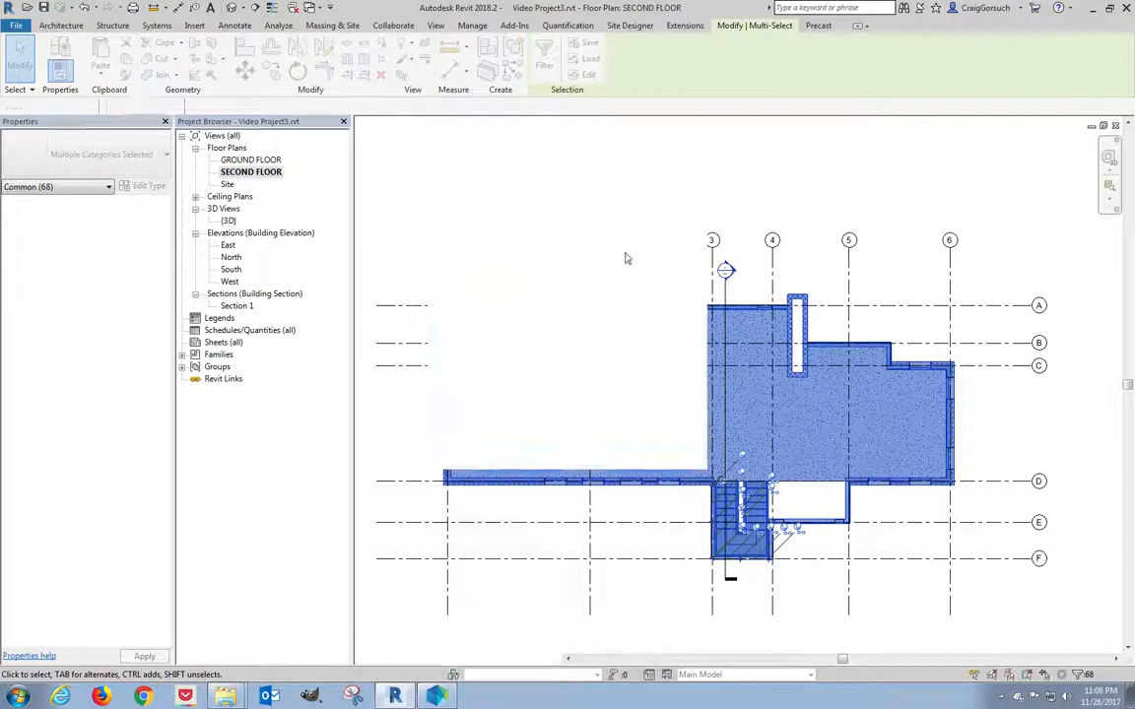
{"action": "key", "text": "Escape"}
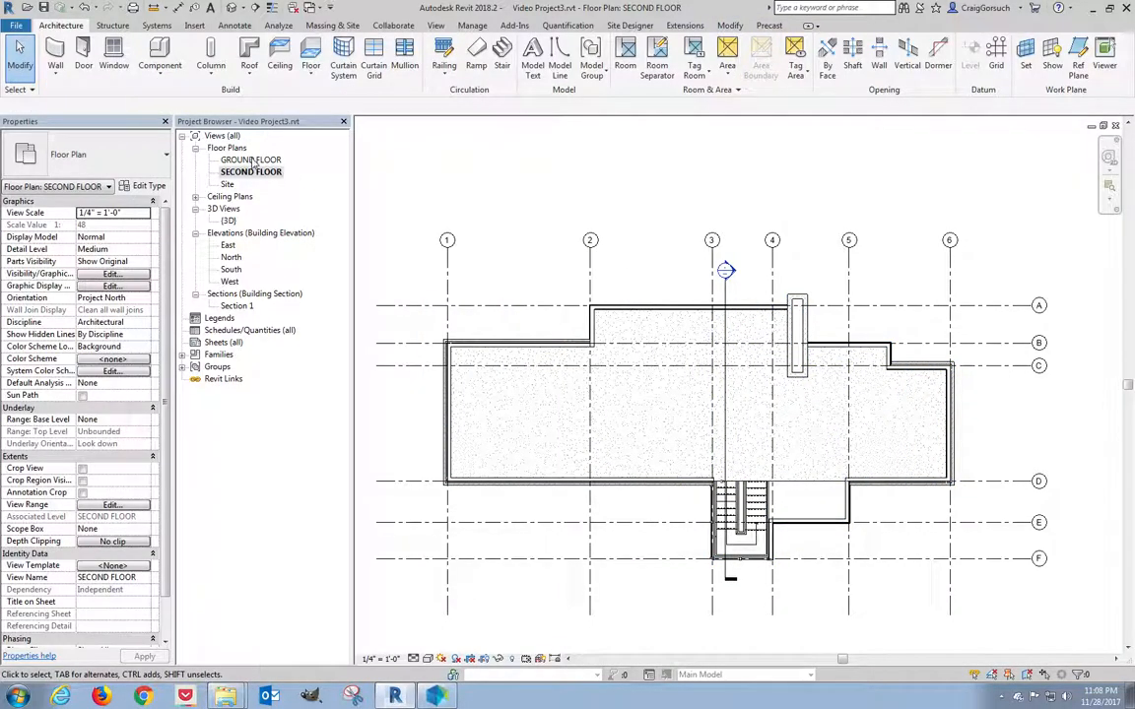
{"action": "double_click", "coordinate": [251, 160]}
Select only the 17 ground-floor windows using a Windows-only selection filter.
{"action": "scroll", "coordinate": [514, 287], "scroll_direction": "down", "scroll_amount": 5}
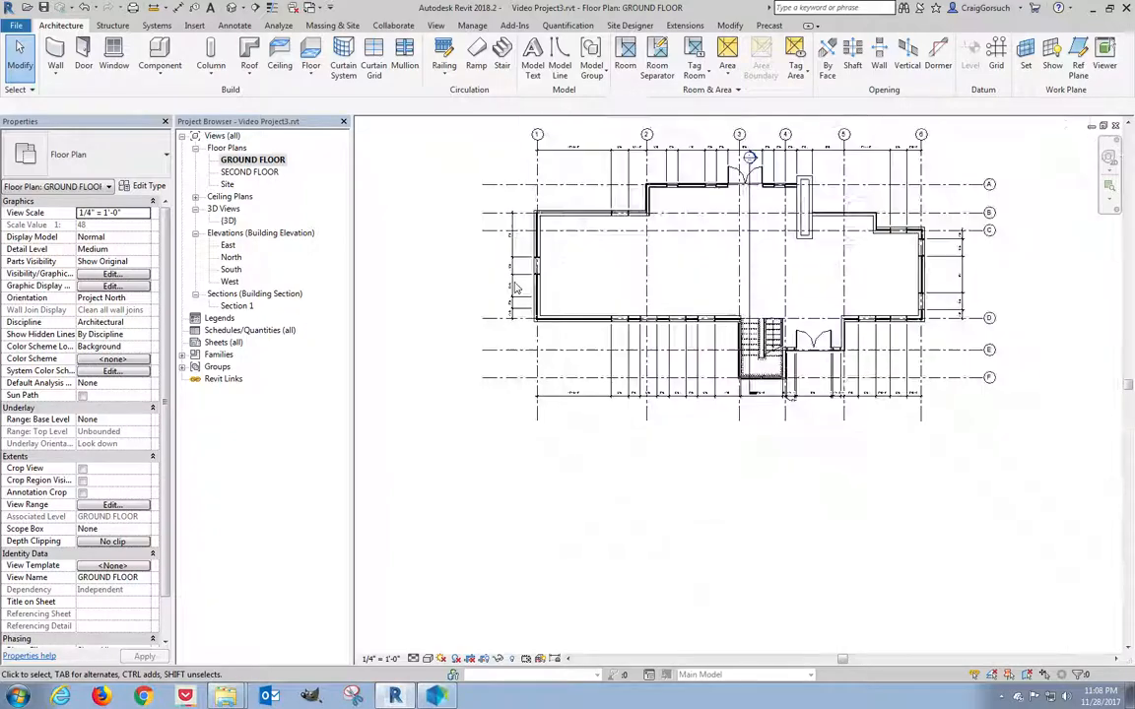
{"action": "left_click_drag", "start_coordinate": [908, 511], "coordinate": [908, 507]}
{"action": "left_click", "coordinate": [550, 54]}
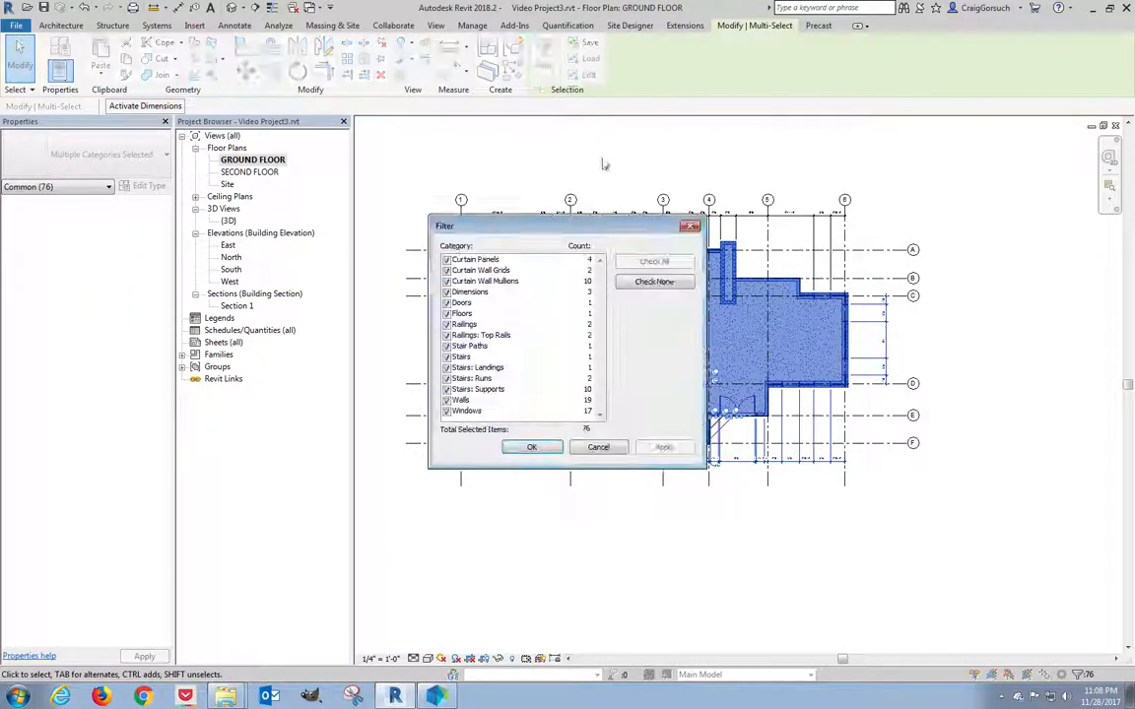
{"action": "left_click", "coordinate": [654, 281]}
{"action": "left_click", "coordinate": [447, 412]}
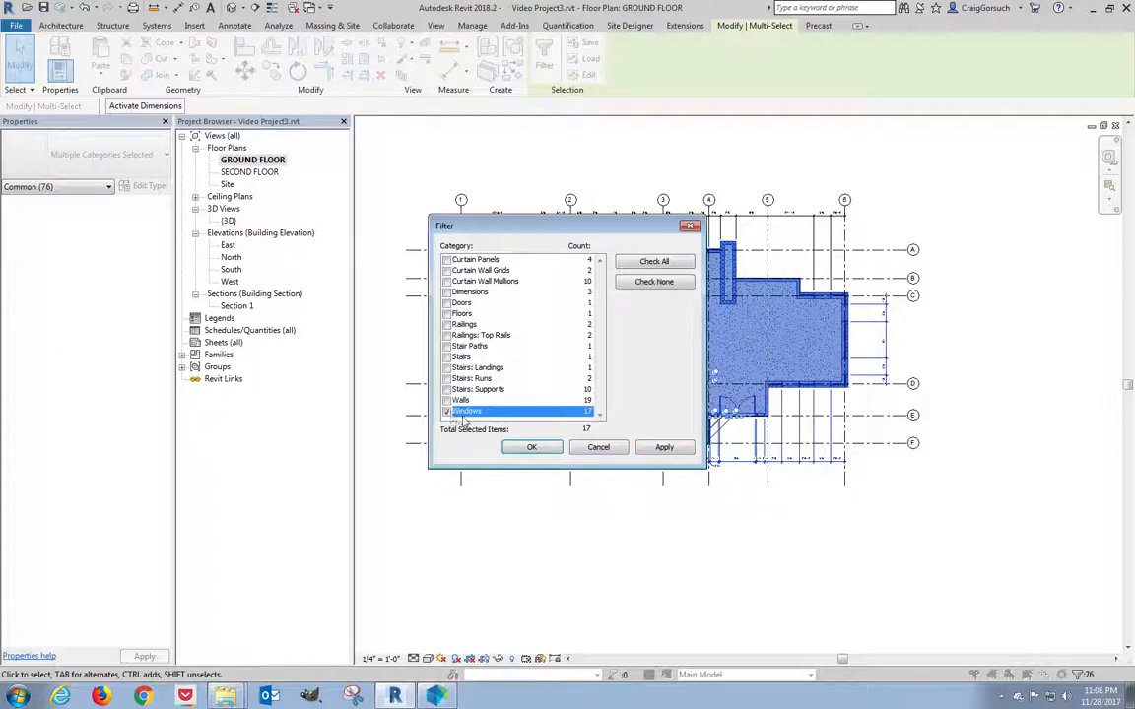
{"action": "left_click", "coordinate": [530, 448]}
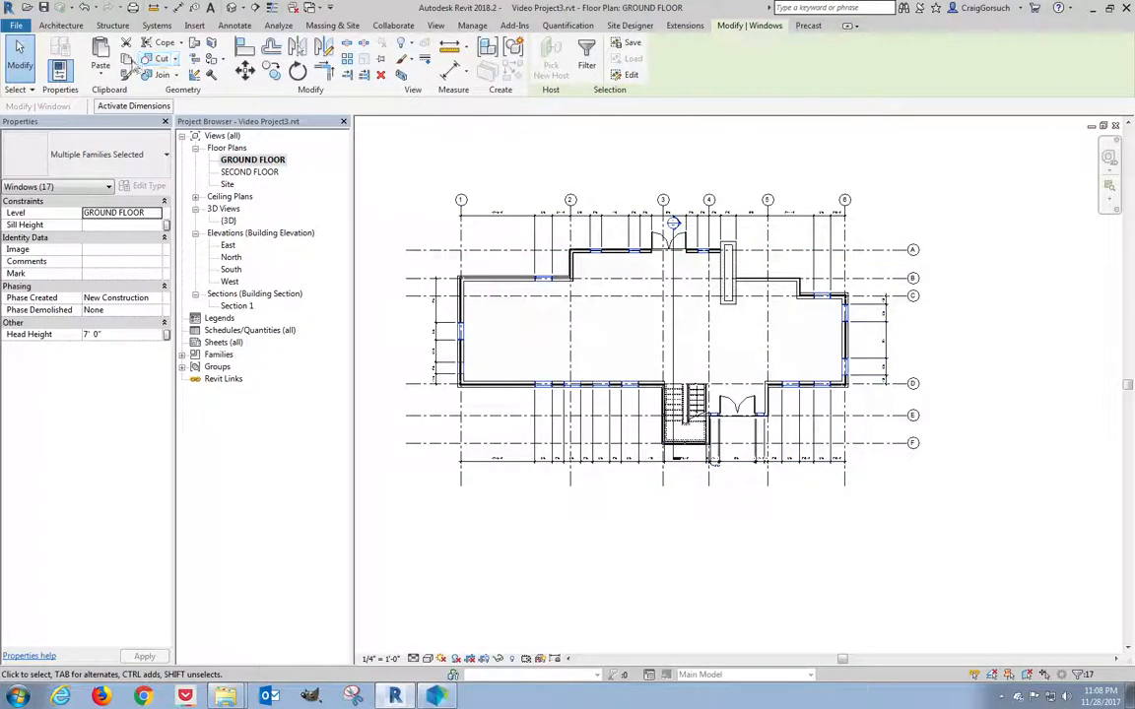
Paste the windows aligned to the SECOND FLOOR level in the SECOND FLOOR plan.
{"action": "double_click", "coordinate": [250, 173]}
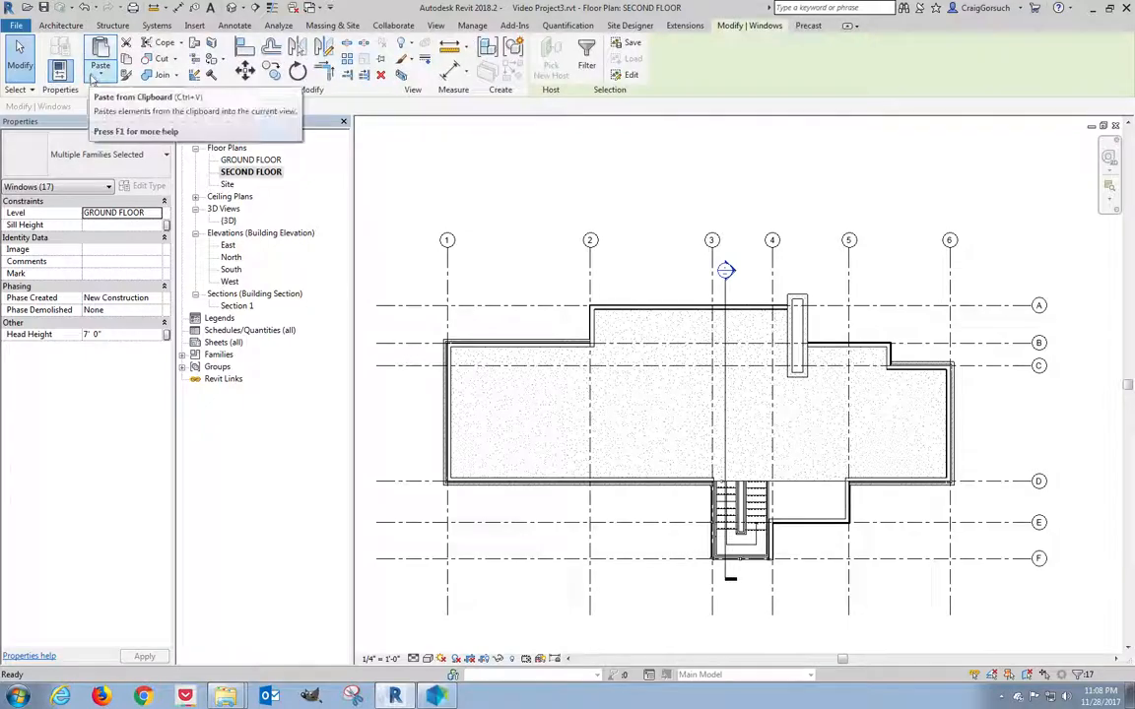
{"action": "left_click", "coordinate": [99, 74]}
{"action": "left_click", "coordinate": [138, 124]}
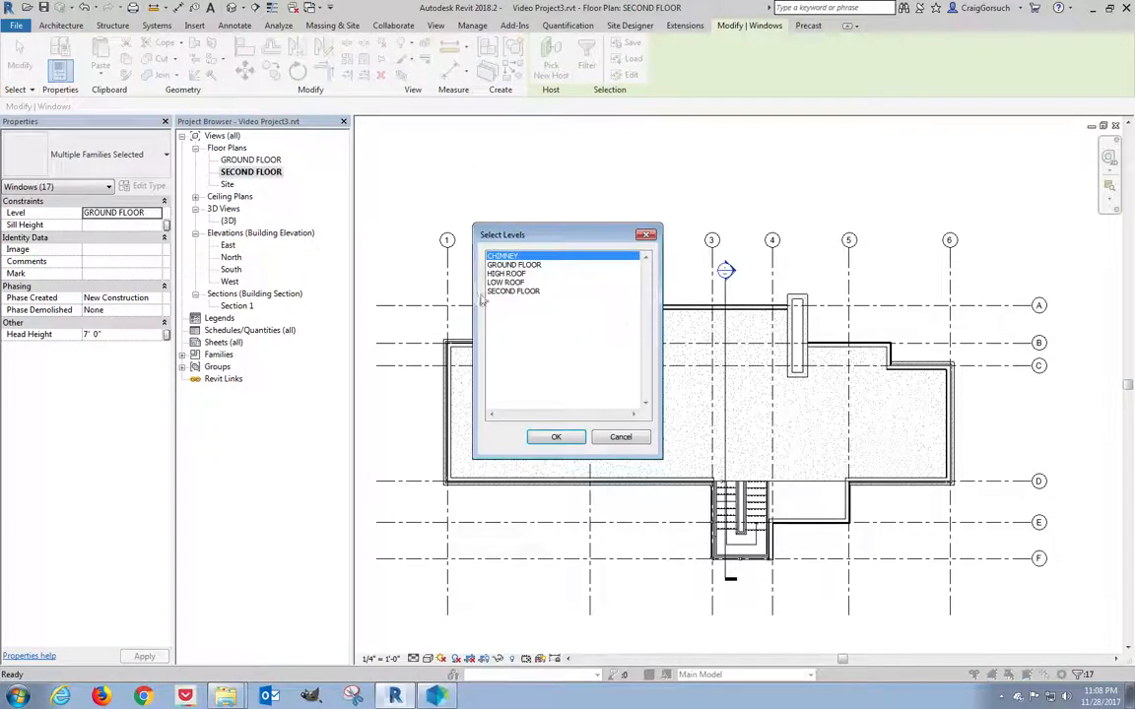
{"action": "left_click", "coordinate": [503, 292]}
{"action": "key", "text": "Return"}
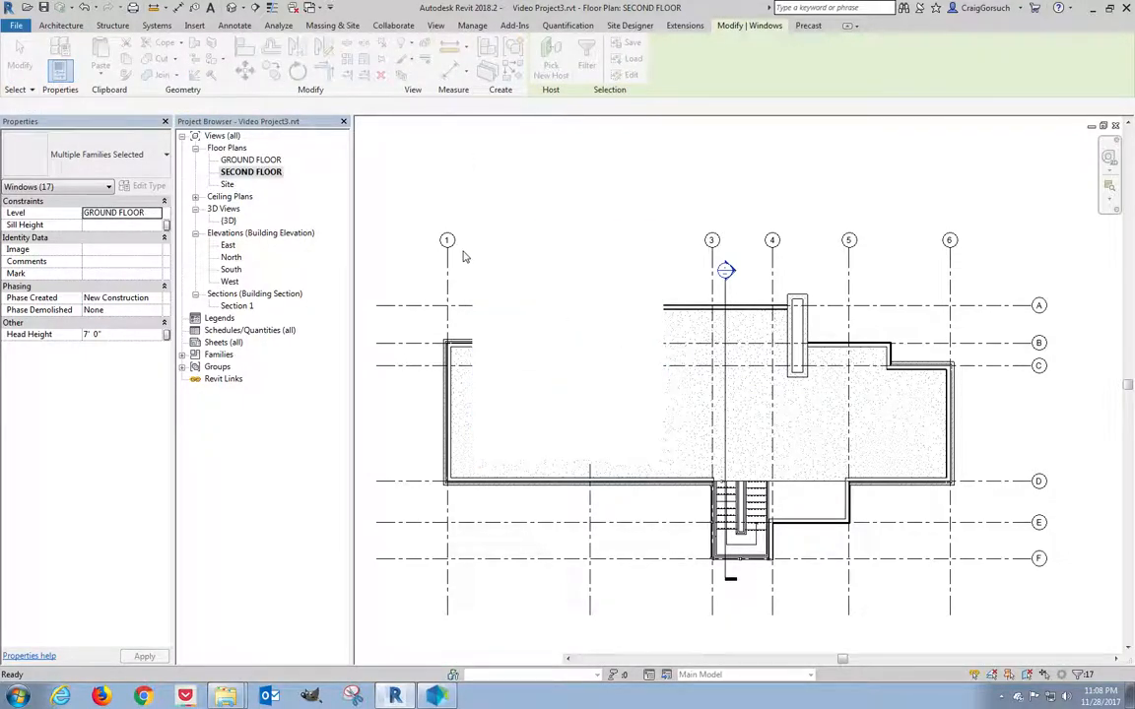
{"action": "key", "text": "Escape"}
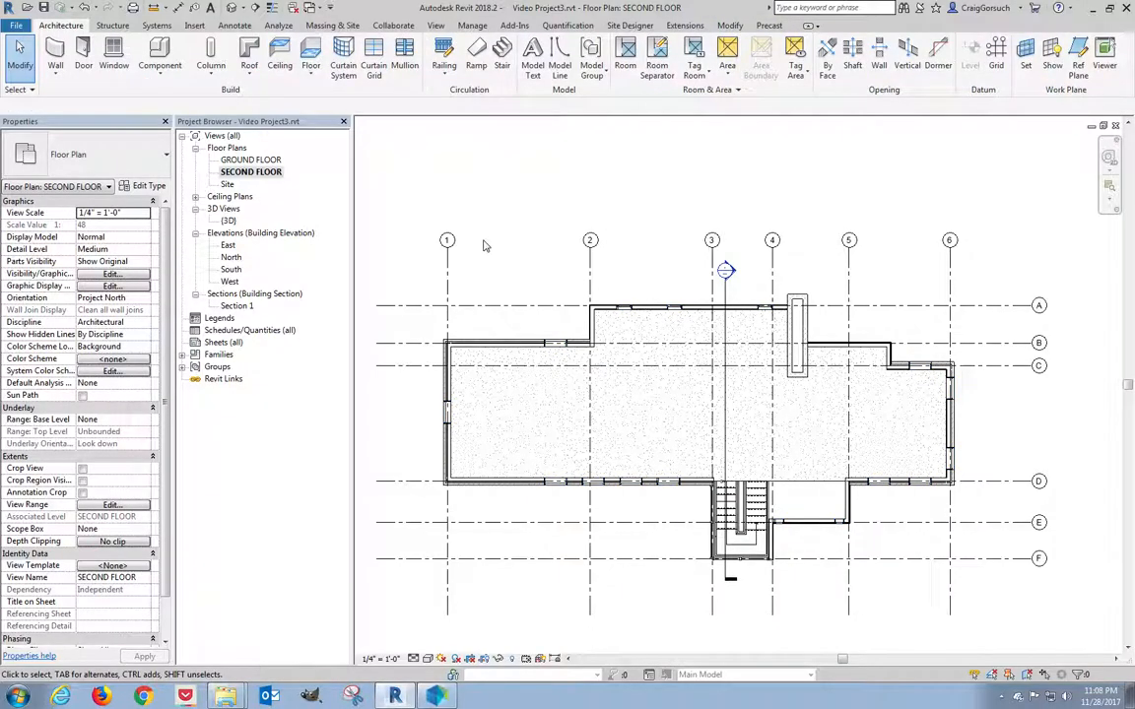
Orbit and zoom the {3D} view from the brick corner to the front entrance to compare windows on both floors.
{"action": "double_click", "coordinate": [229, 220]}
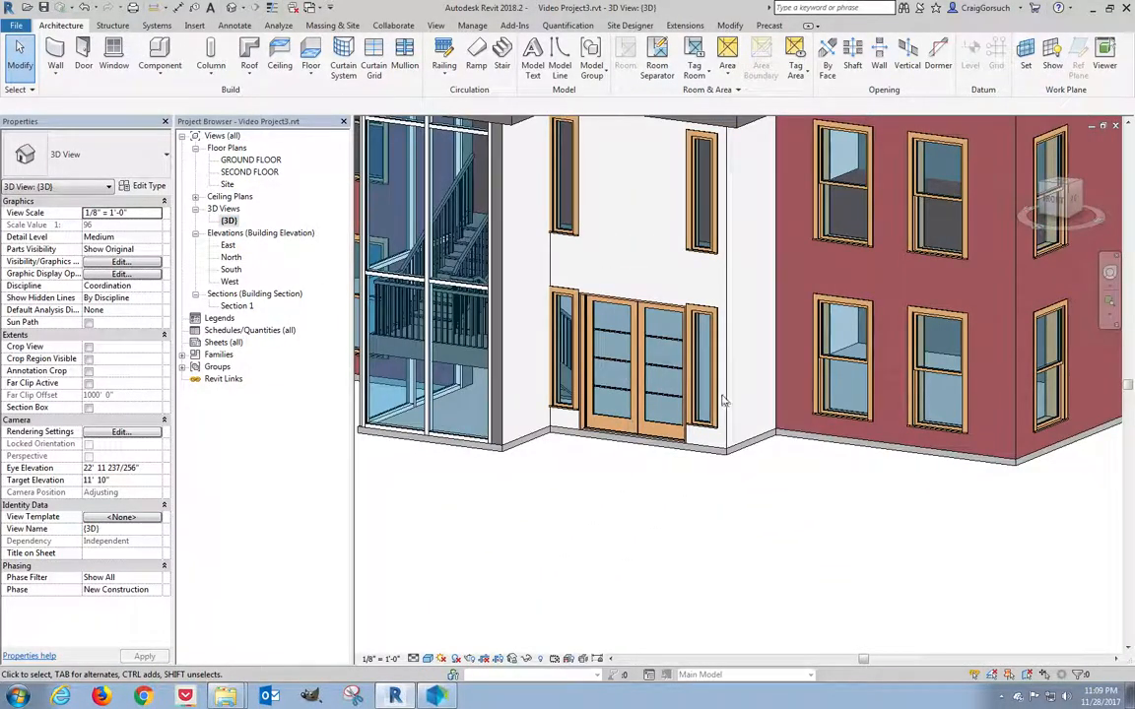
{"action": "middle_click_drag", "start_coordinate": [635, 357], "coordinate": [706, 447], "text": "shift"}
{"action": "scroll", "coordinate": [707, 446], "scroll_direction": "up", "scroll_amount": 2}
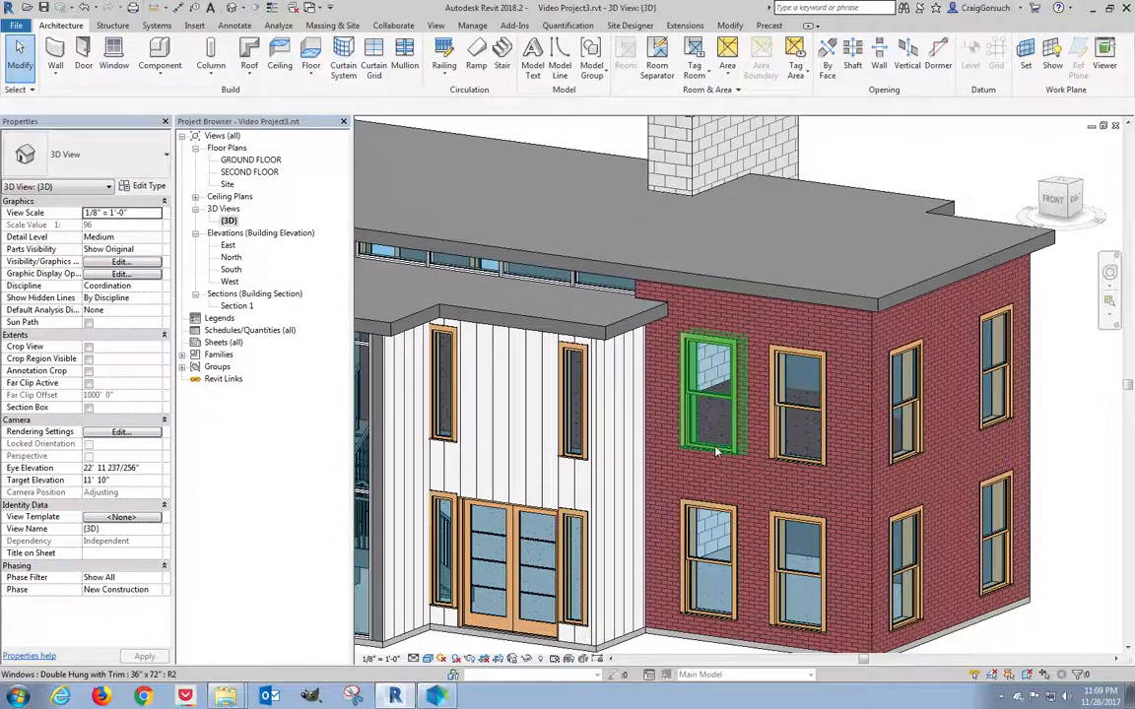
{"action": "scroll", "coordinate": [717, 451], "scroll_direction": "up", "scroll_amount": 5}
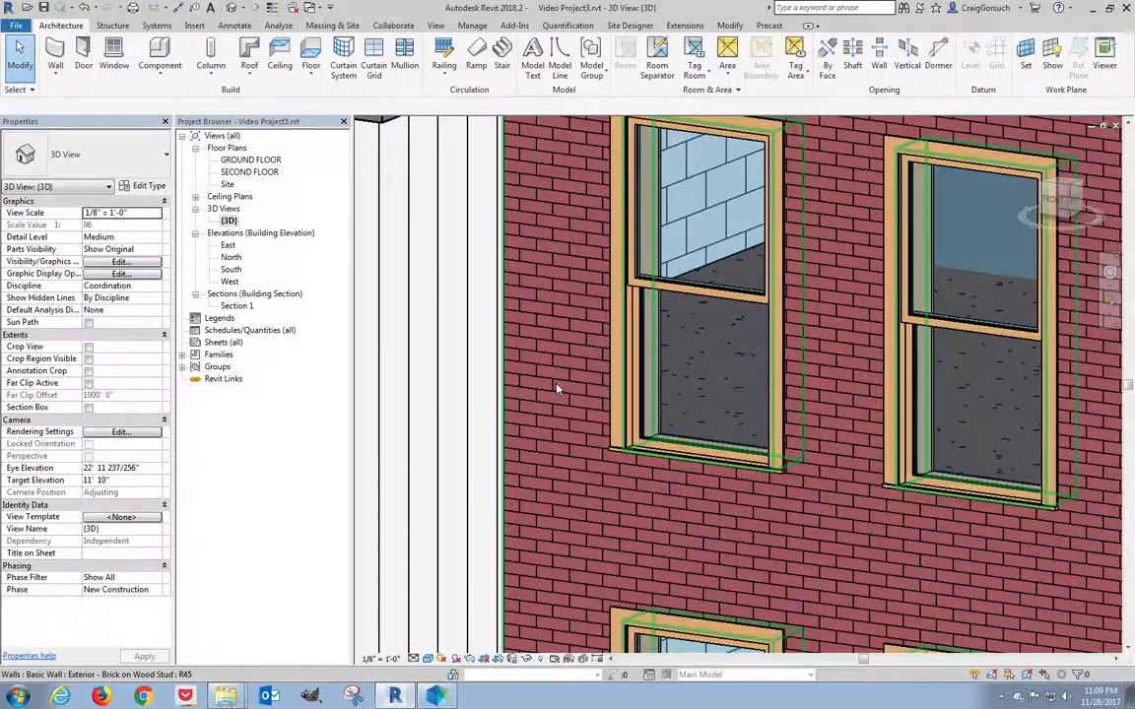
{"action": "scroll", "coordinate": [806, 431], "scroll_direction": "down", "scroll_amount": 6}
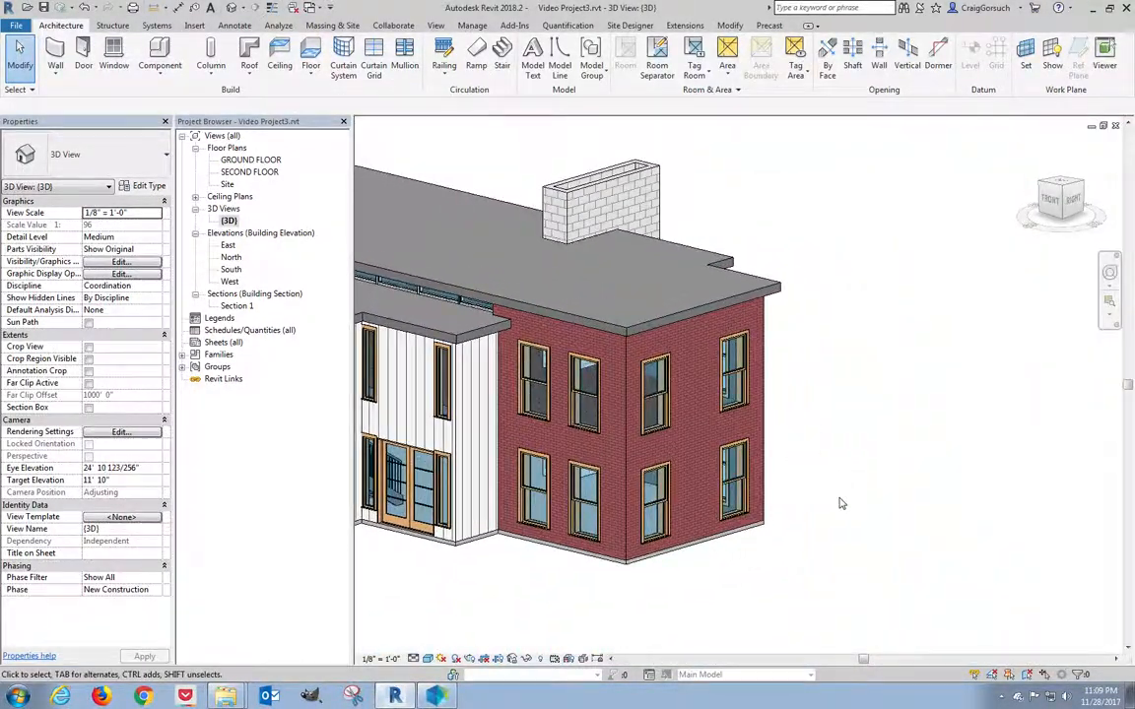
{"action": "middle_click_drag", "start_coordinate": [617, 577], "coordinate": [730, 592], "text": "shift"}
{"action": "middle_click_drag", "start_coordinate": [603, 586], "coordinate": [705, 588], "text": "shift"}
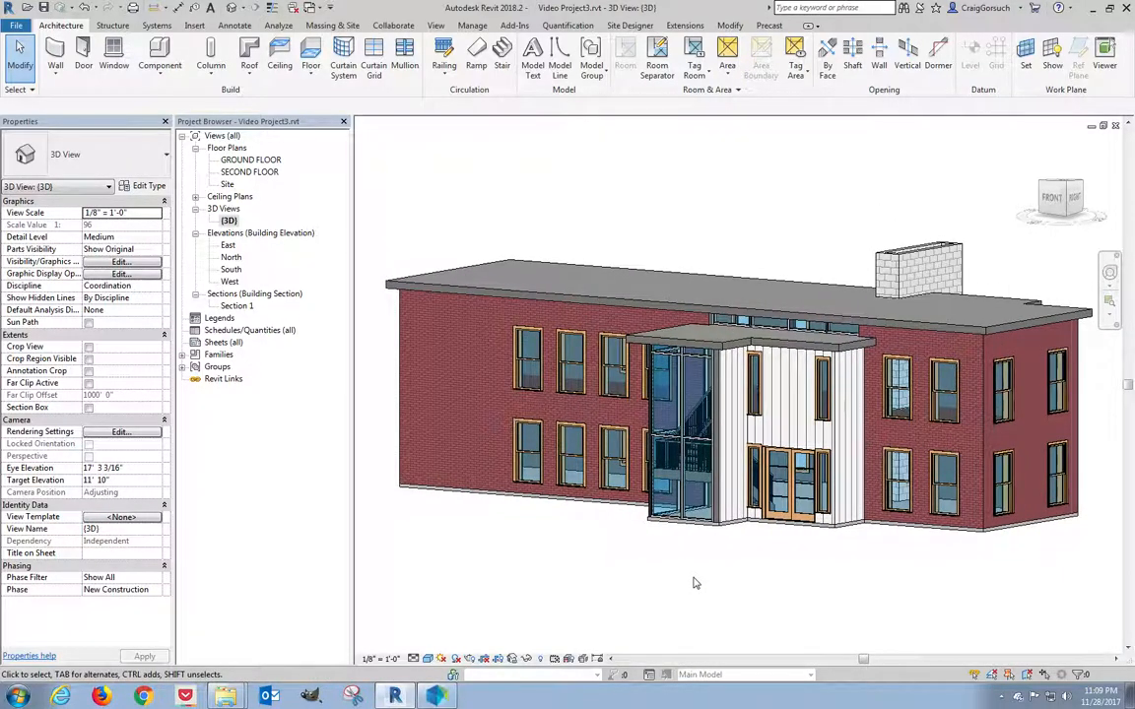